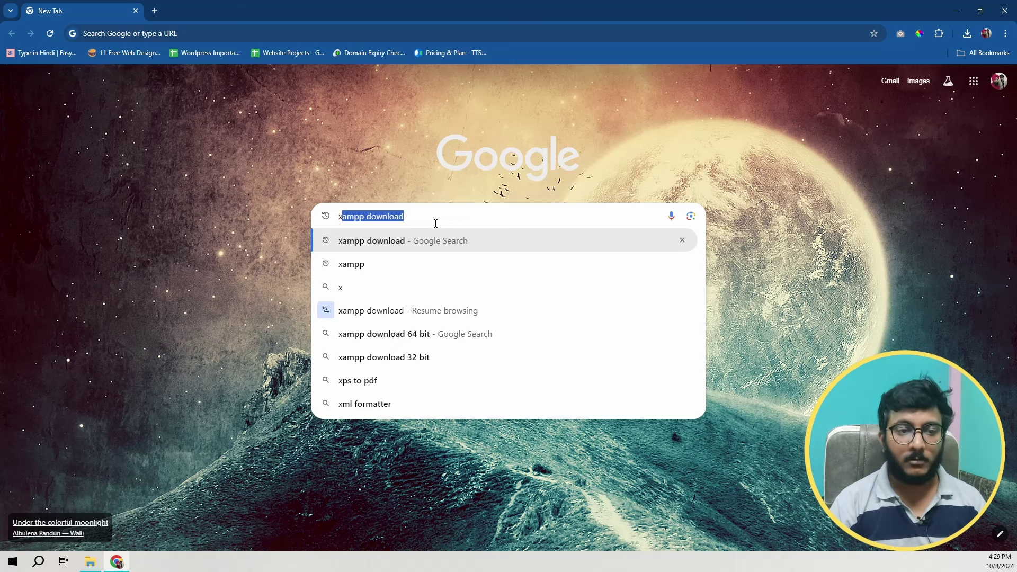
Step: Search Google for 'xampp download' and open the Apache Friends download page
type("a")
key("Right")
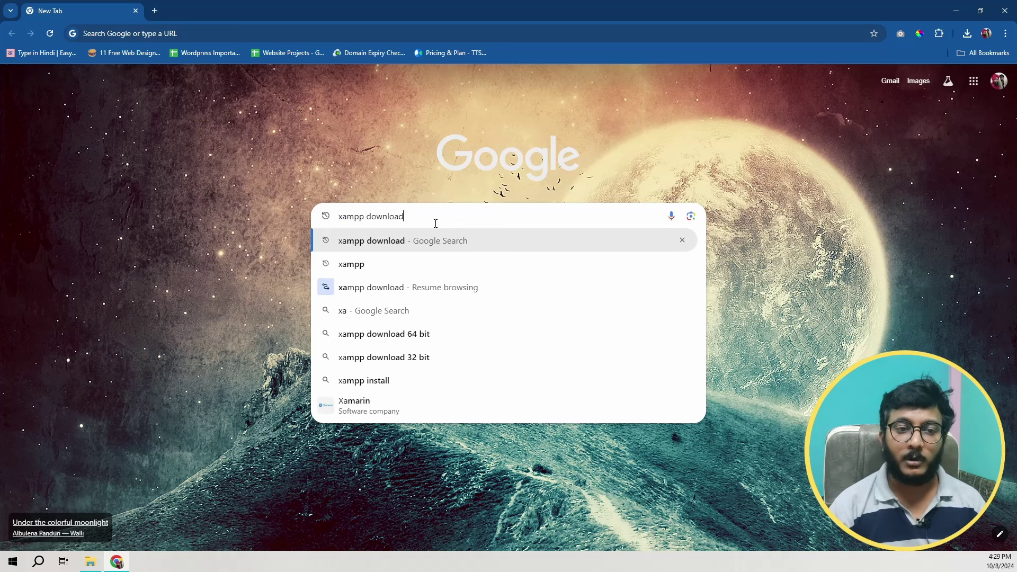
key("Return")
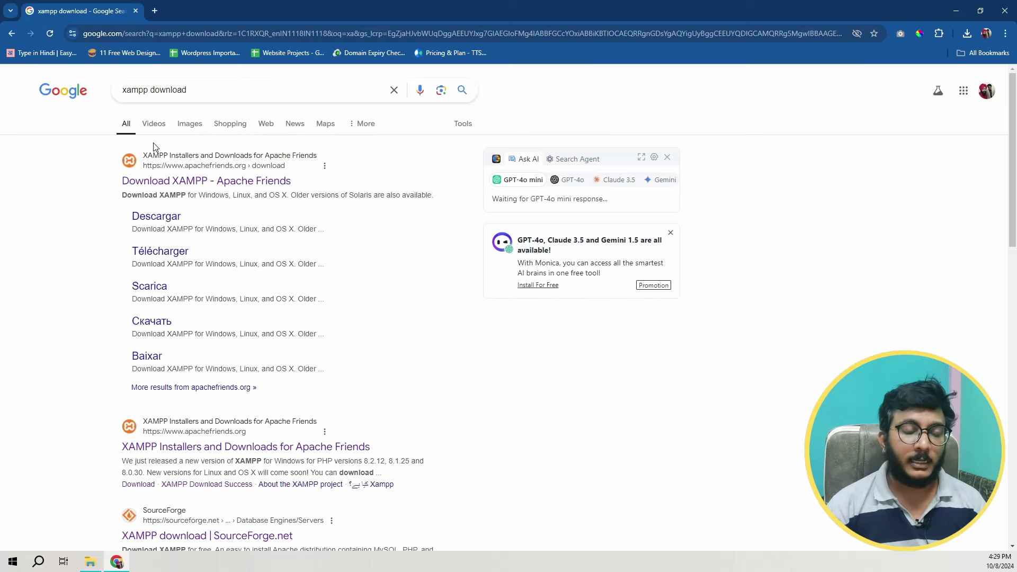
left_click(162, 186)
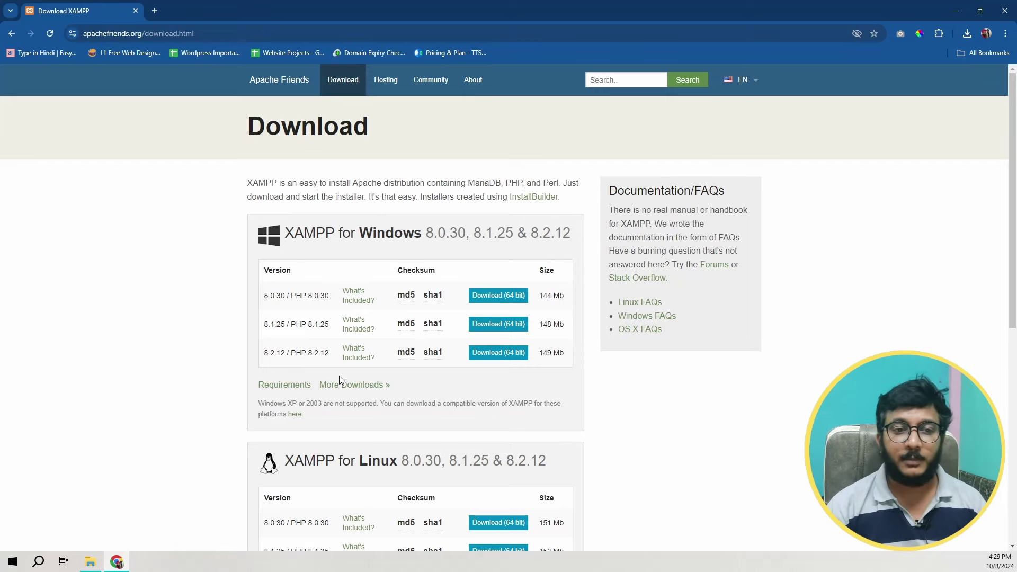
scroll(341, 381, "down", 3)
scroll(344, 392, "down", 3)
scroll(255, 286, "up", 7)
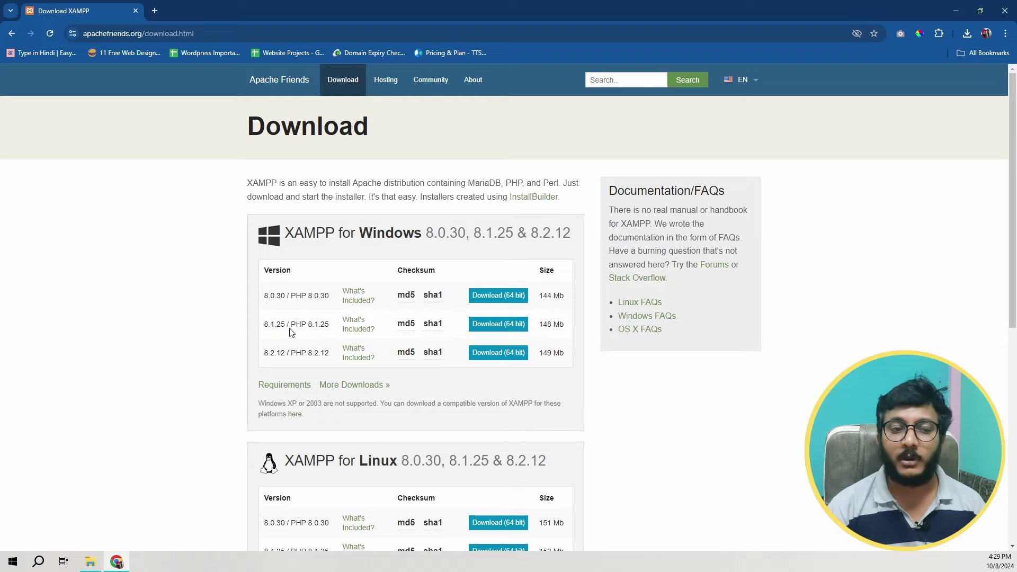
Step: Download the 64-bit XAMPP 8.1.25 Windows installer, check the download list, then start a fresh tab
left_click(508, 326)
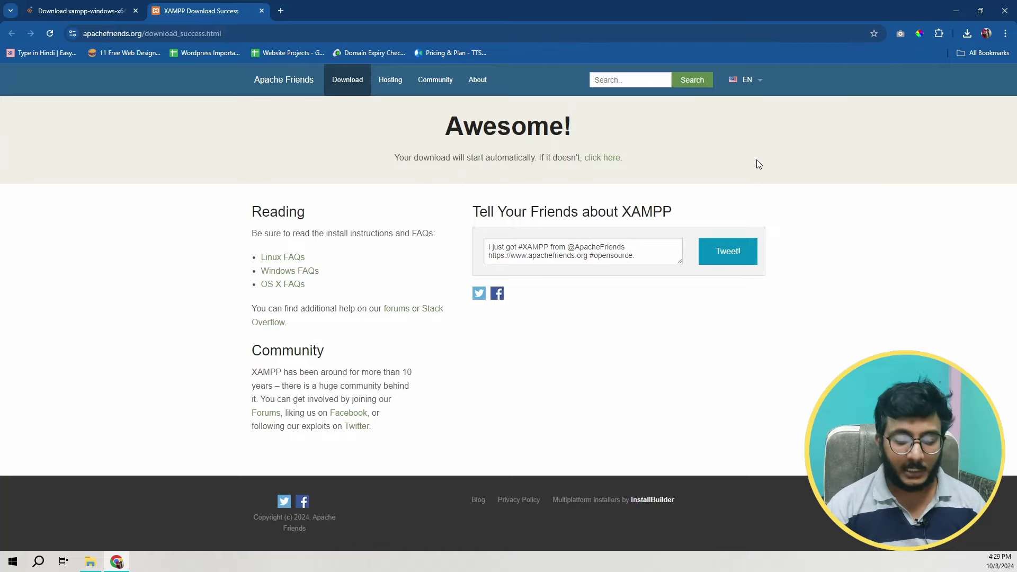
key("ctrl+j")
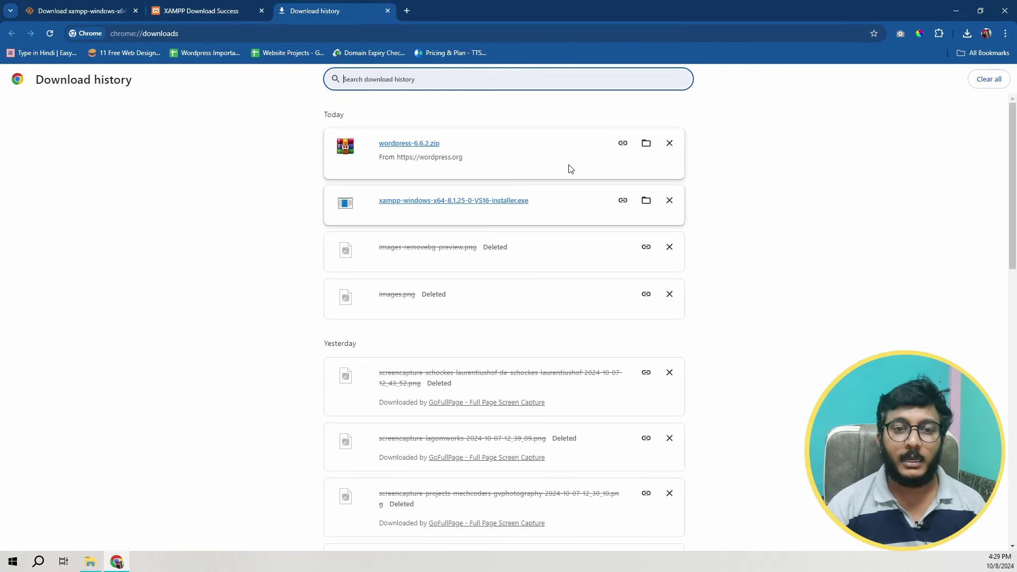
key("ctrl+w")
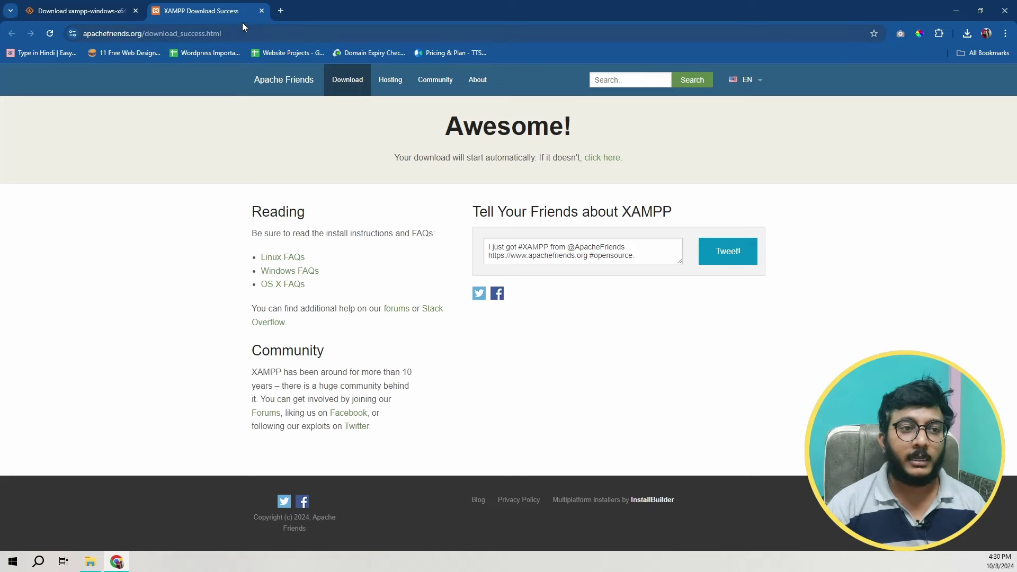
left_click(280, 11)
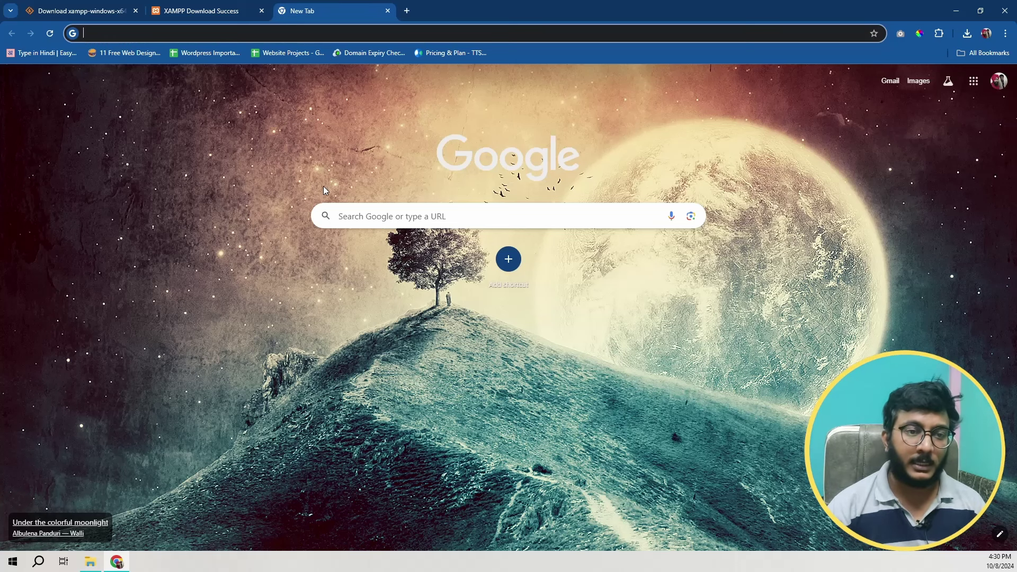
Step: Search Google for 'wordpress download' and open the wordpress.org download page
left_click(381, 222)
type("wordpress download")
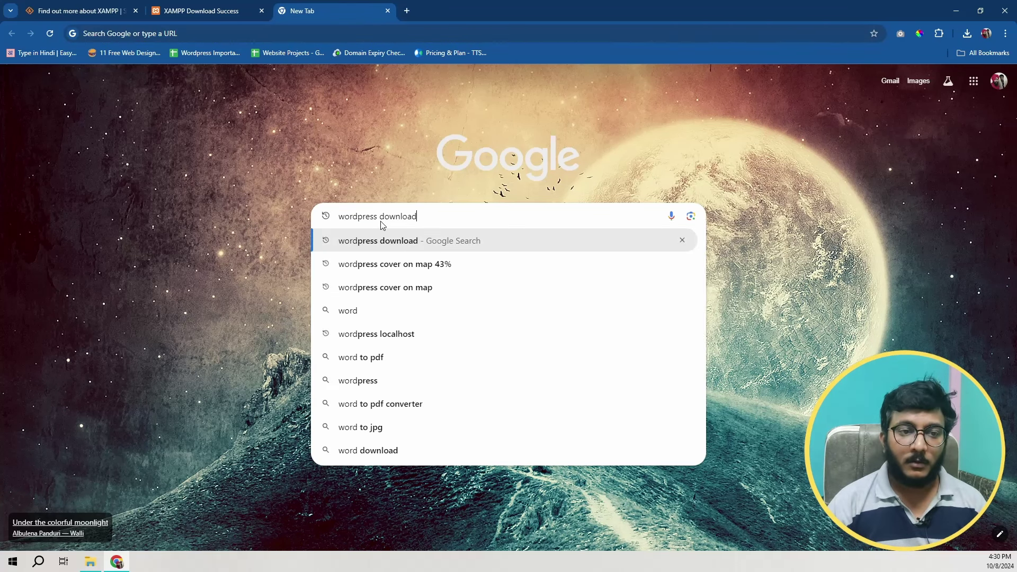
key("Return")
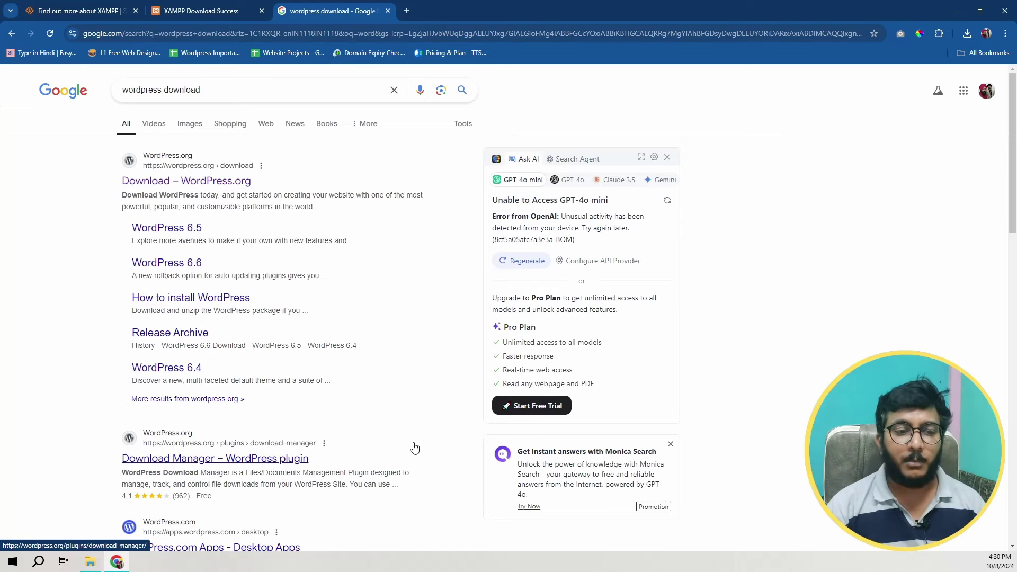
scroll(409, 446, "down", 7)
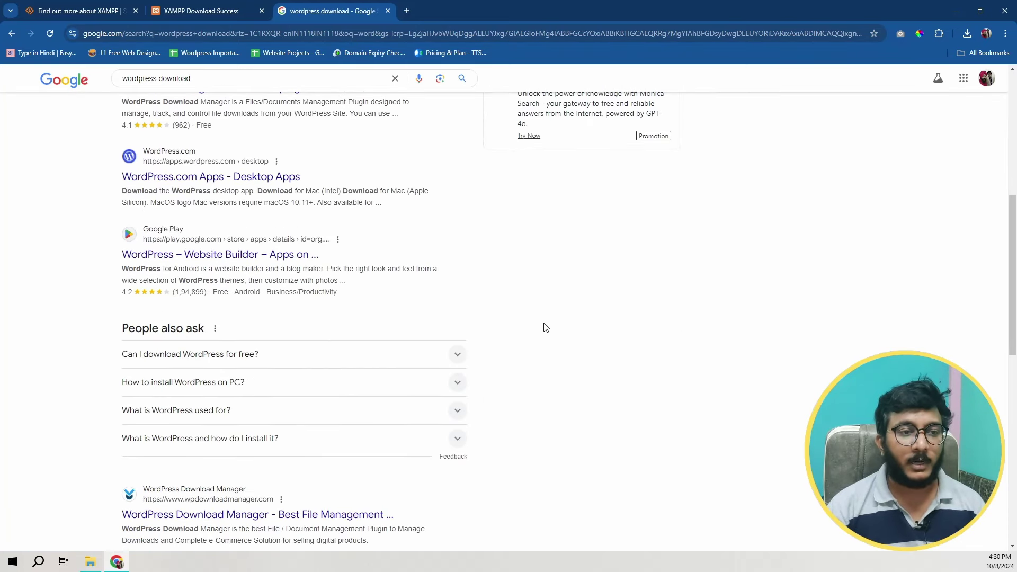
scroll(551, 354, "down", 6)
scroll(536, 374, "up", 13)
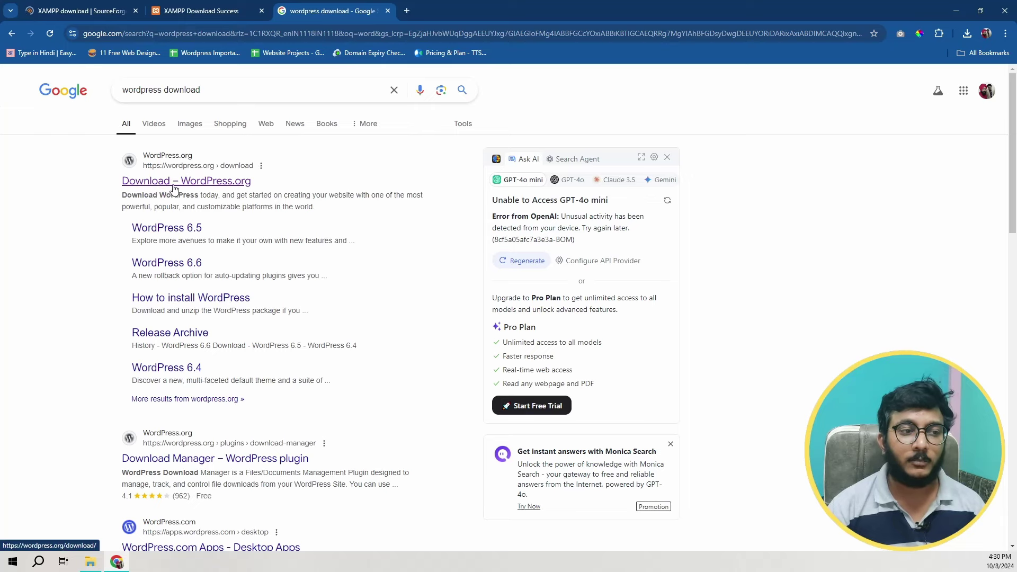
left_click(186, 183)
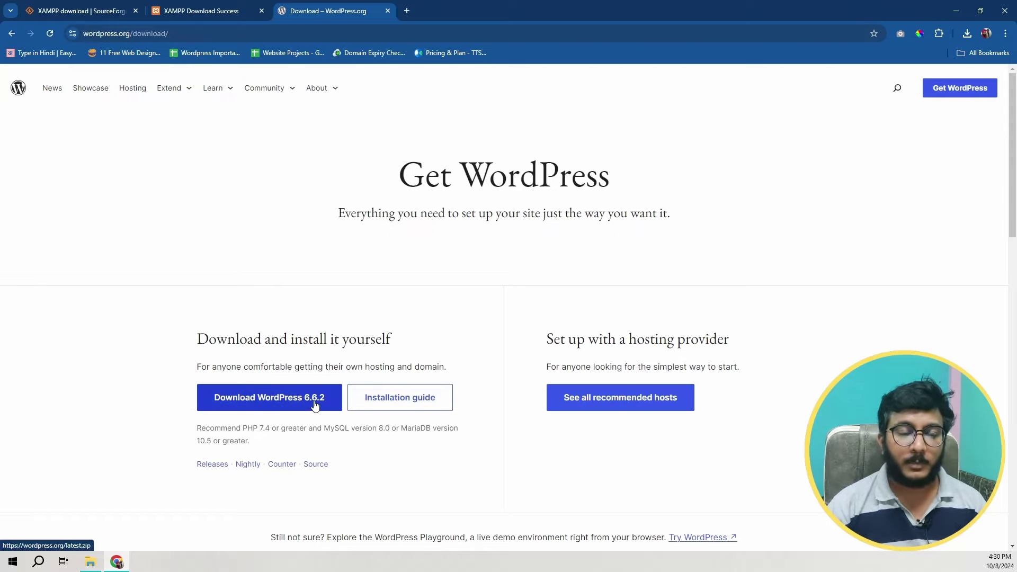
Step: Download WordPress 6.6.2 and show it in the Downloads folder
left_click(258, 406)
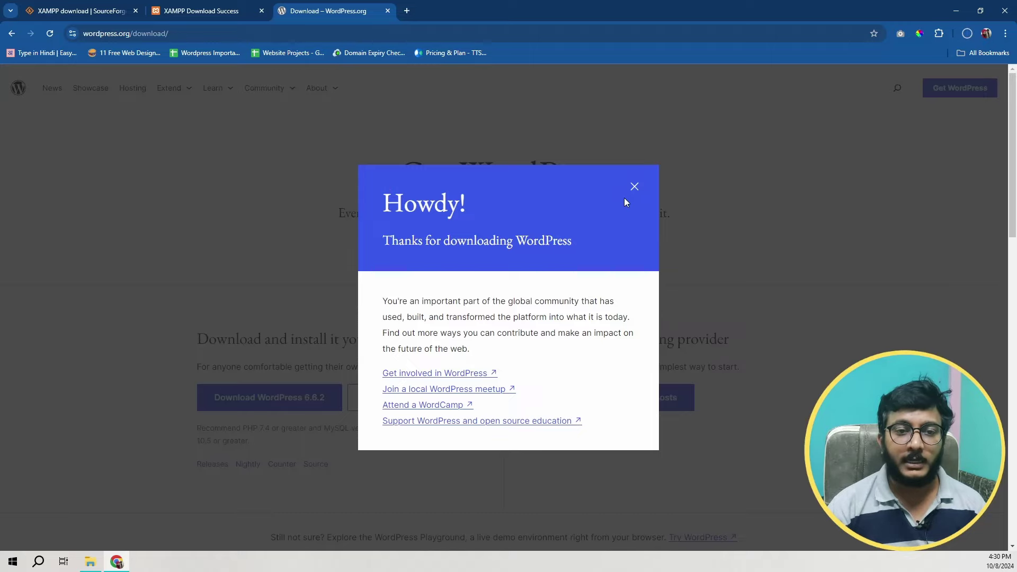
left_click(635, 187)
key("ctrl+j")
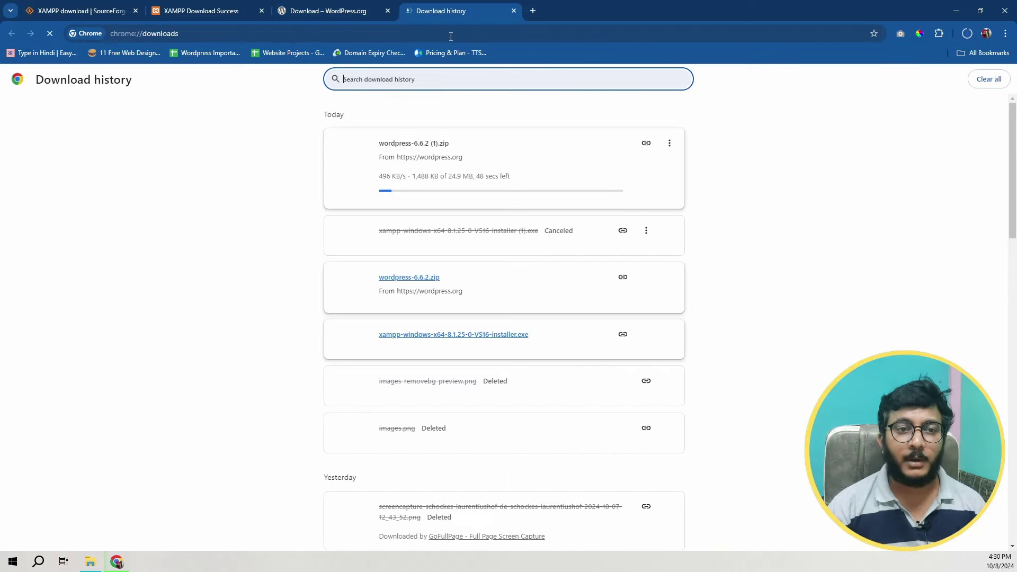
left_click(646, 146)
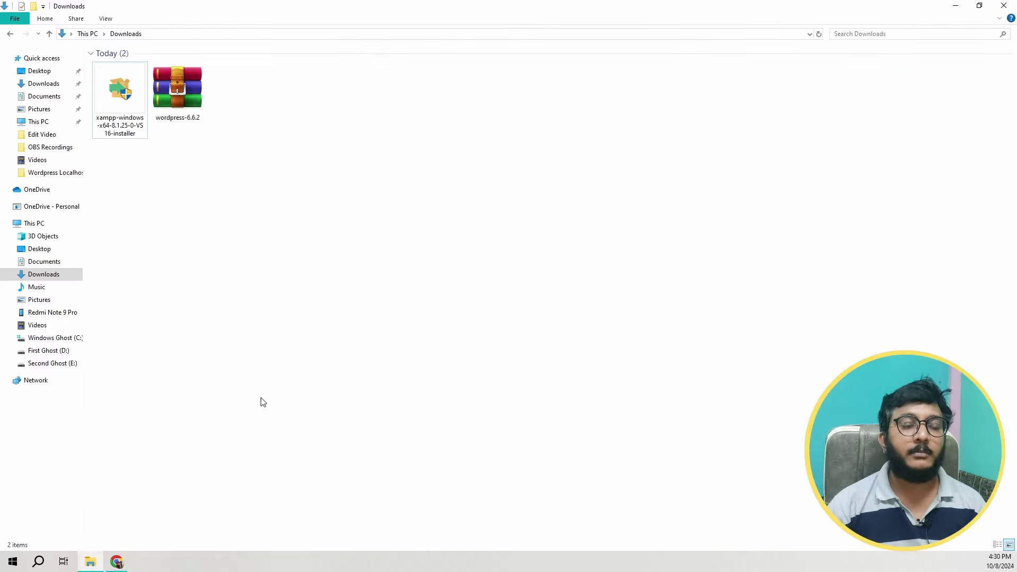
Step: Run the xampp-windows-x64-8.1.25 installer from the Downloads folder
left_click(114, 106)
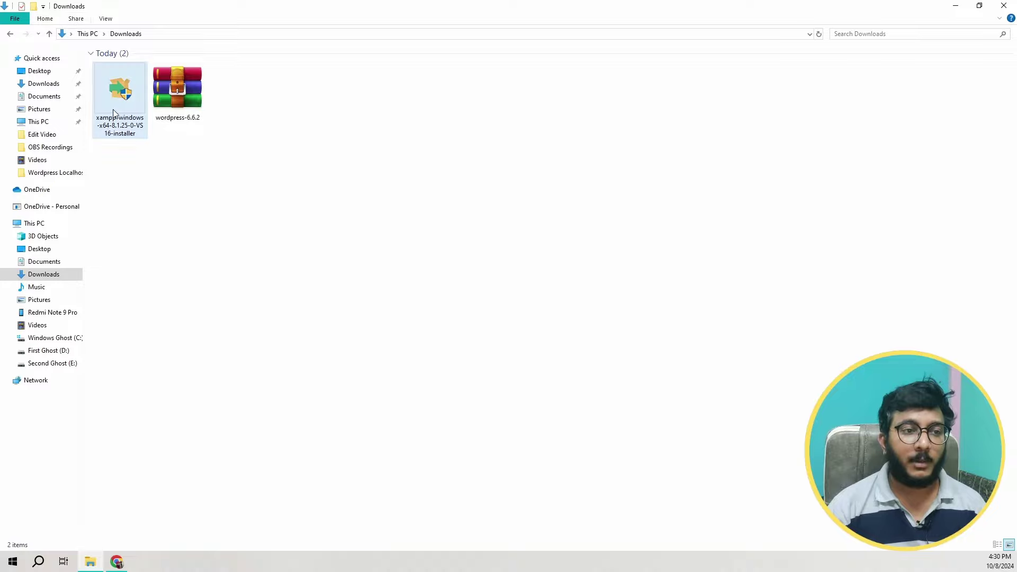
left_click(189, 105)
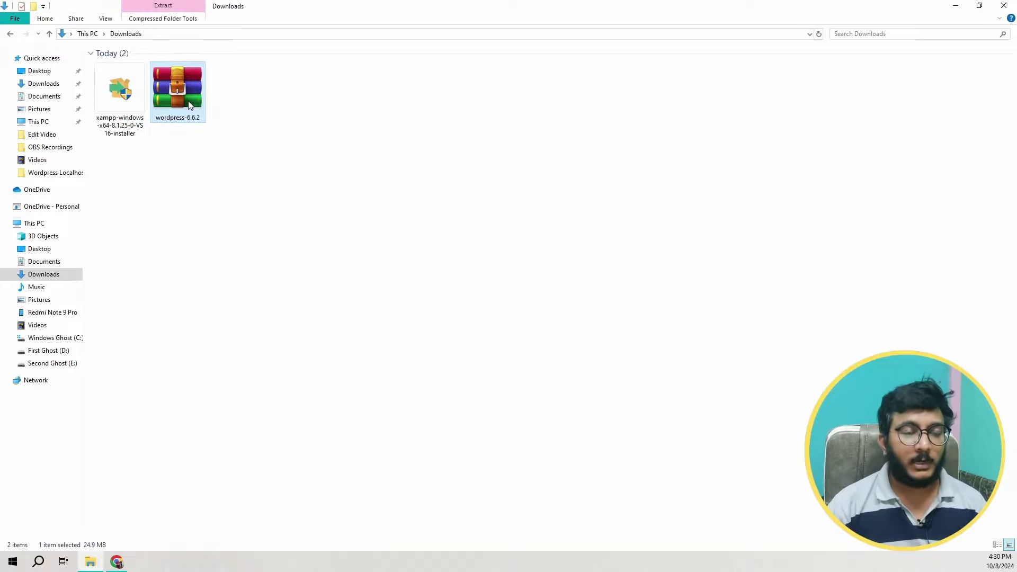
left_click(164, 172)
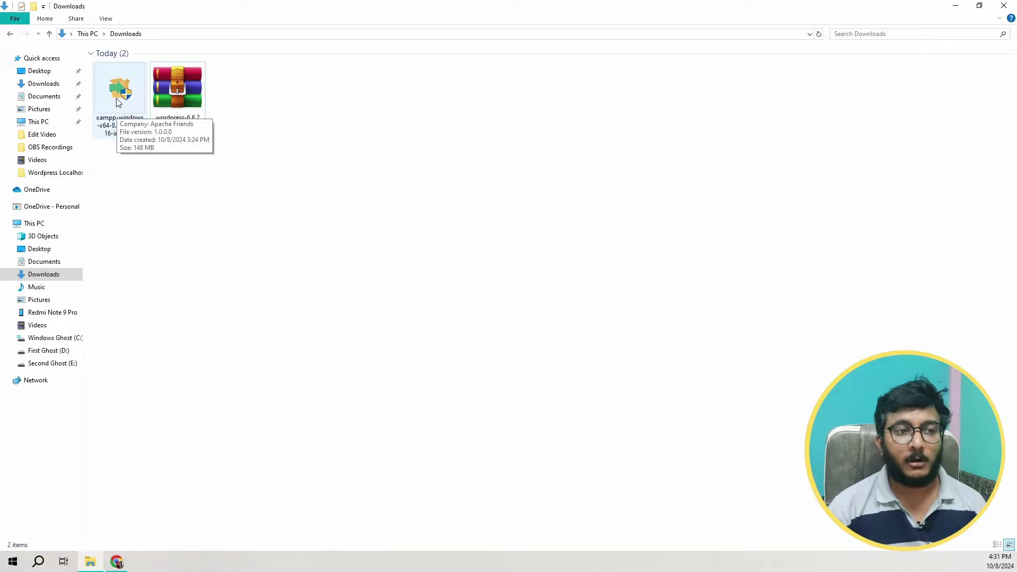
double_click(116, 99)
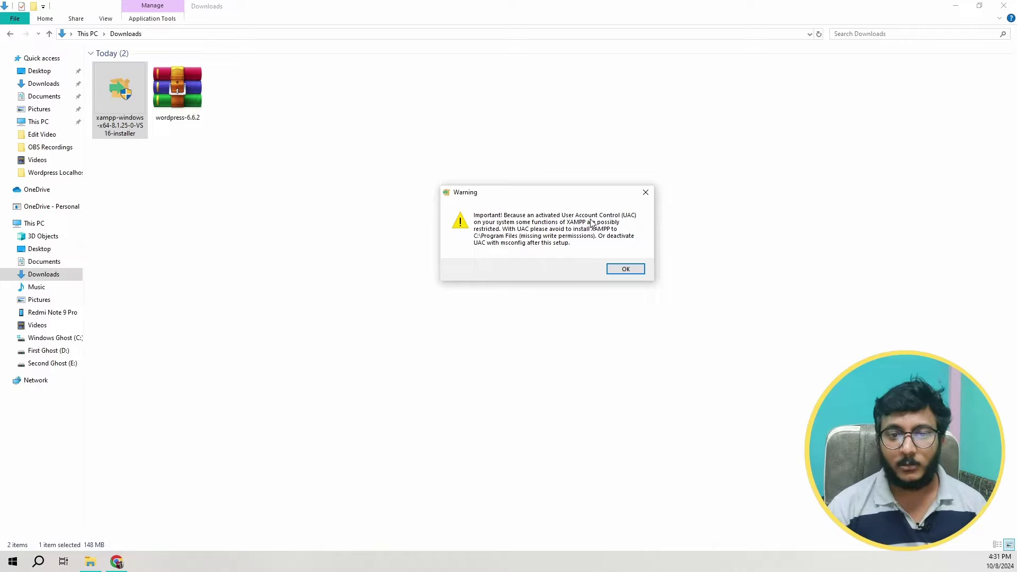
Step: Acknowledge the UAC warning and pass the welcome page, keeping the default components
left_click(626, 269)
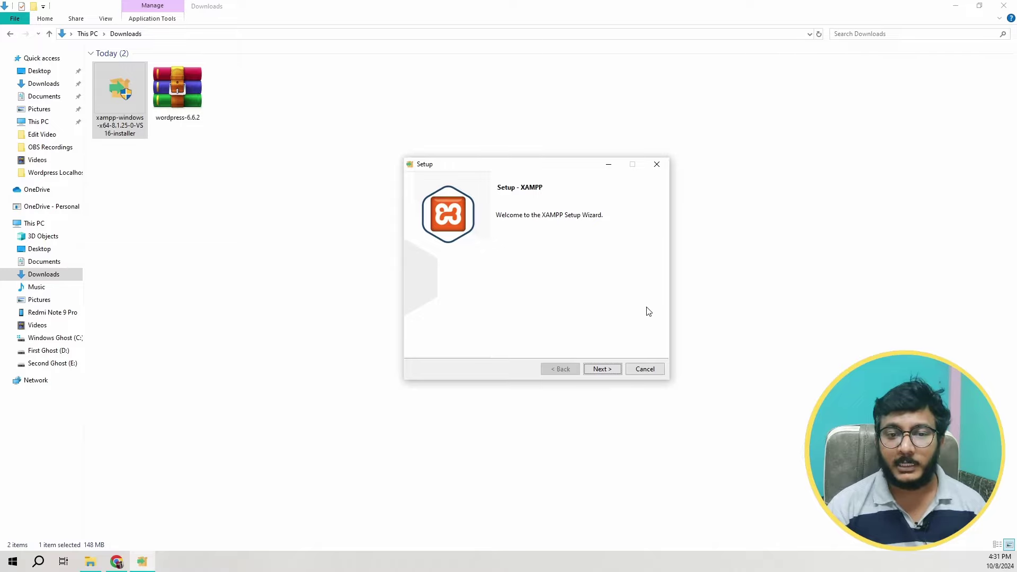
left_click(602, 371)
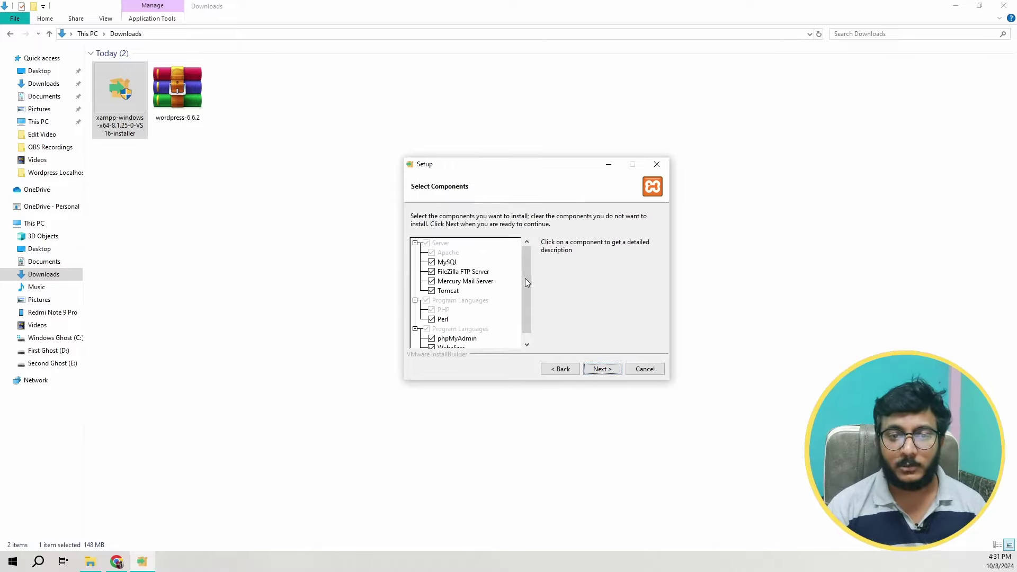
scroll(525, 278, "down", 1)
left_click(600, 367)
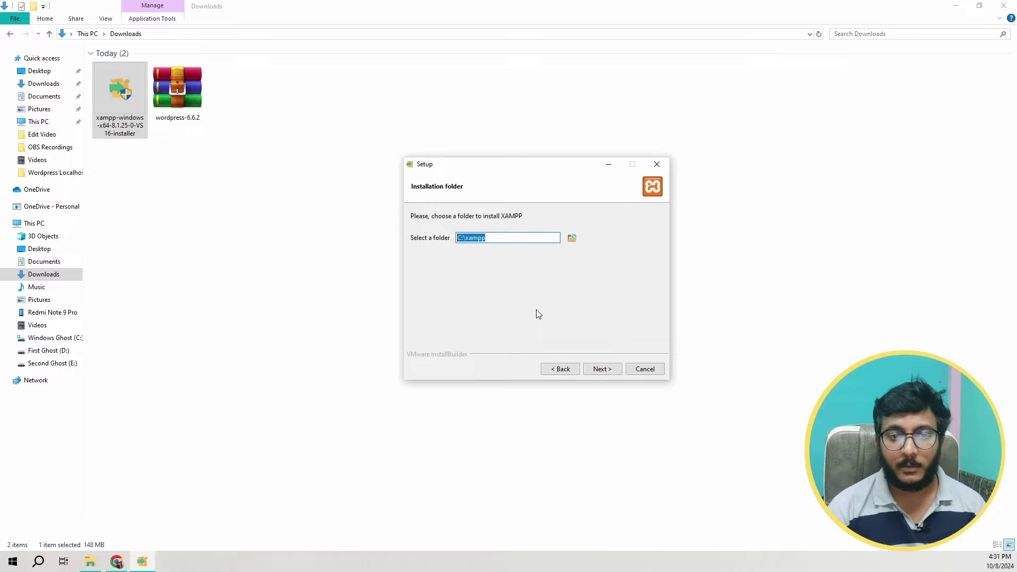
Step: Set the XAMPP installation folder to D:\xampp
left_click(490, 242)
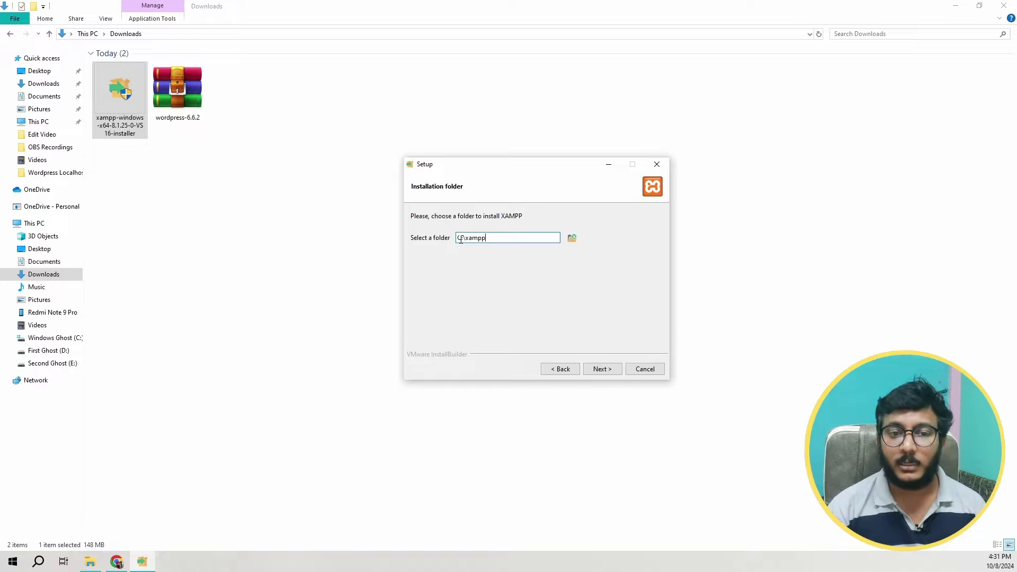
left_click(571, 238)
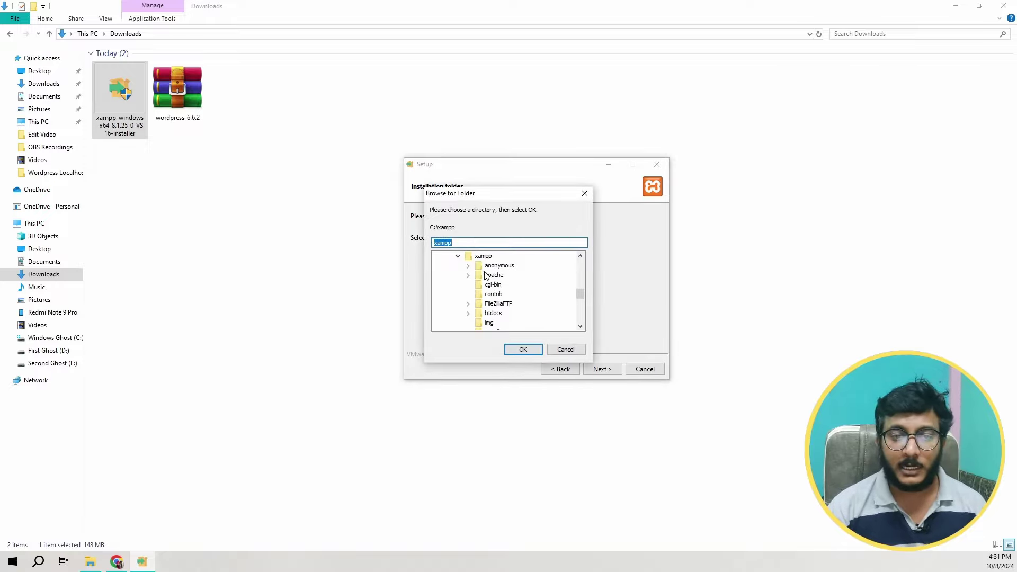
left_click(484, 313)
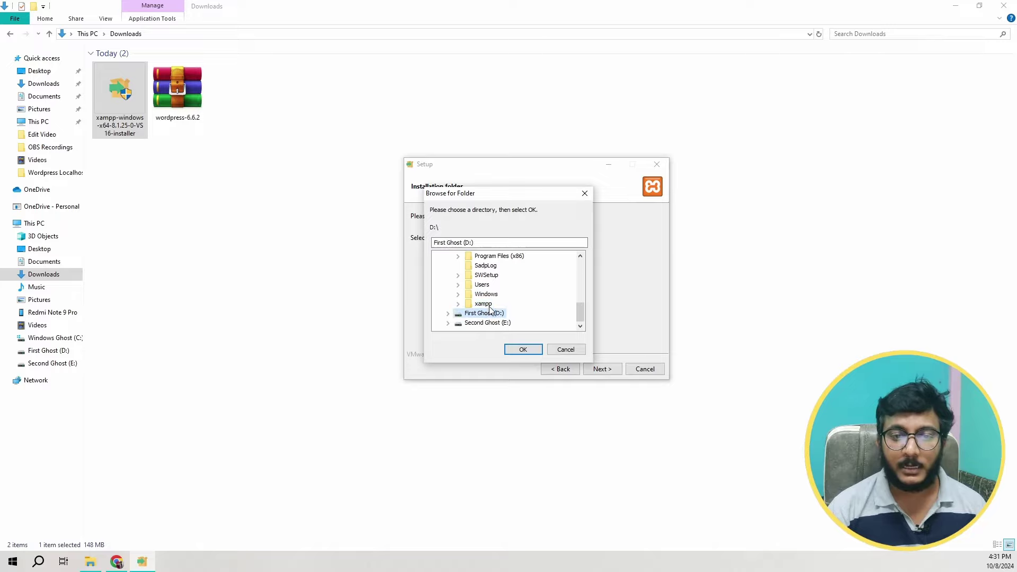
left_click(523, 350)
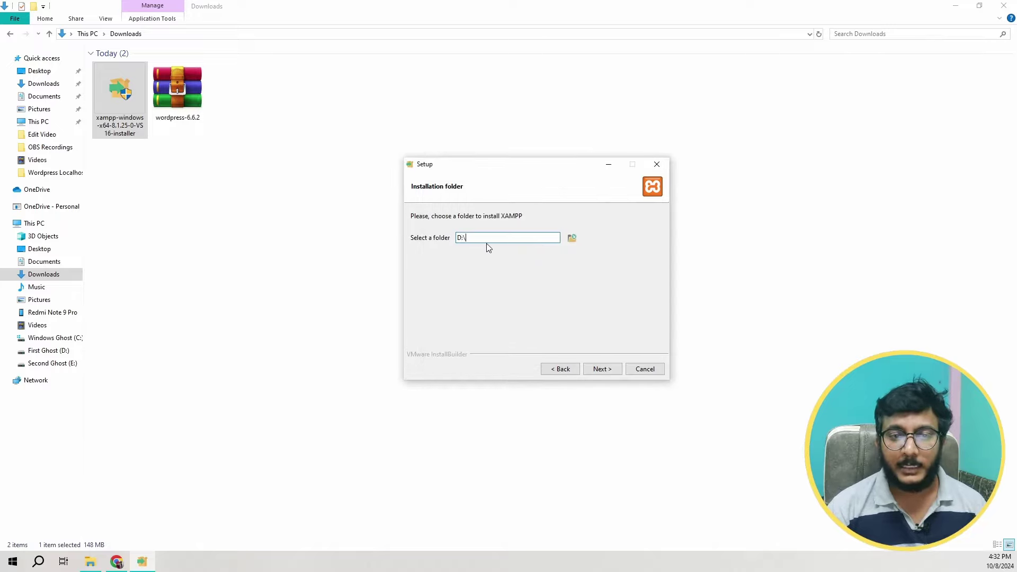
type("xampp")
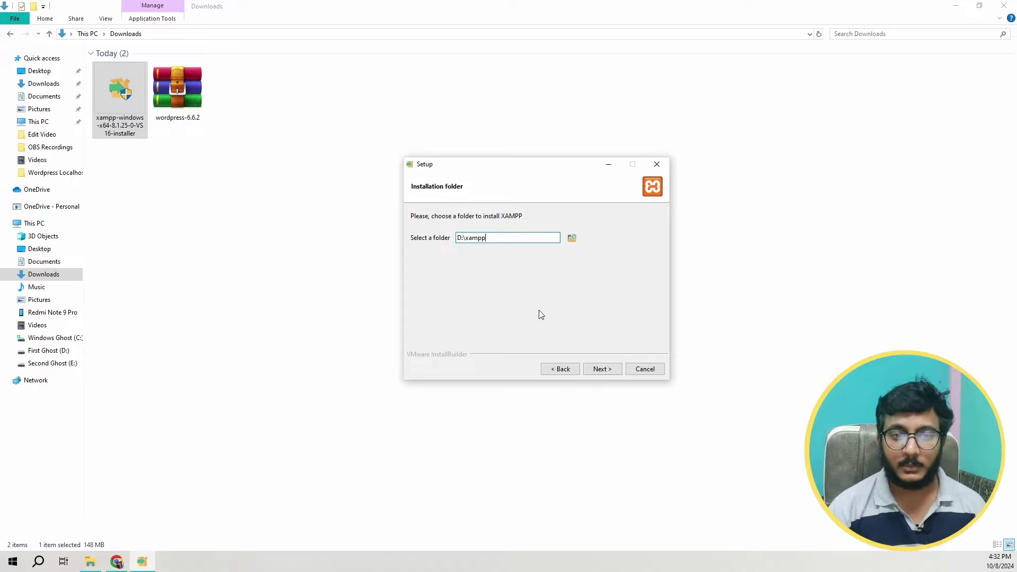
left_click(607, 370)
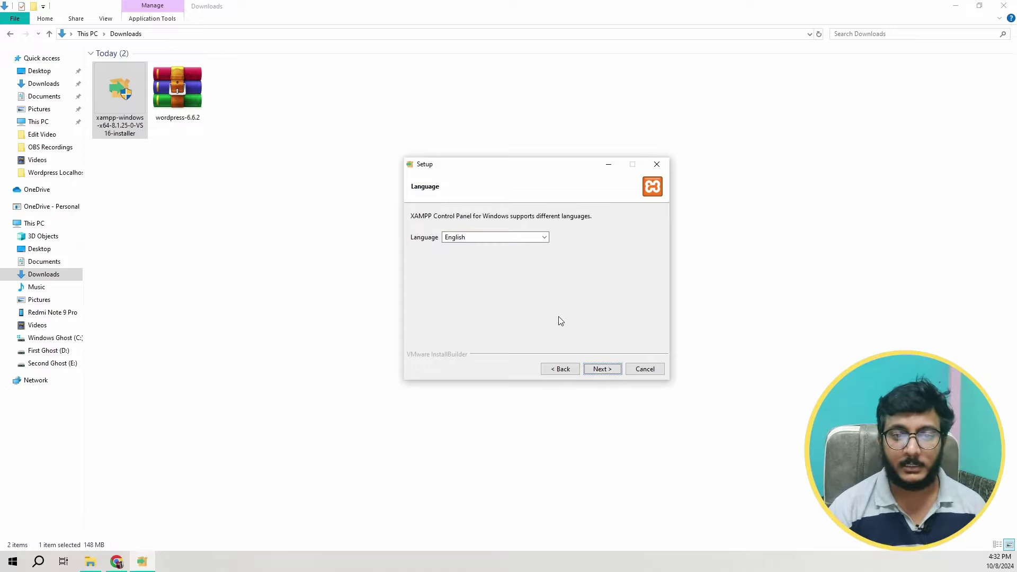
Step: Keep English as the installer language and begin the installation
left_click(519, 237)
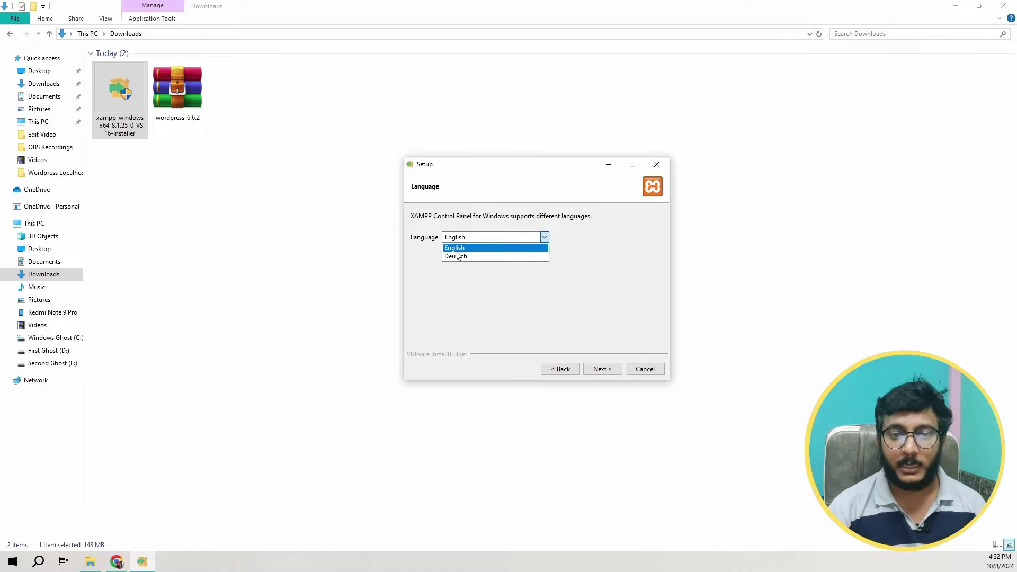
left_click(613, 309)
key("Return")
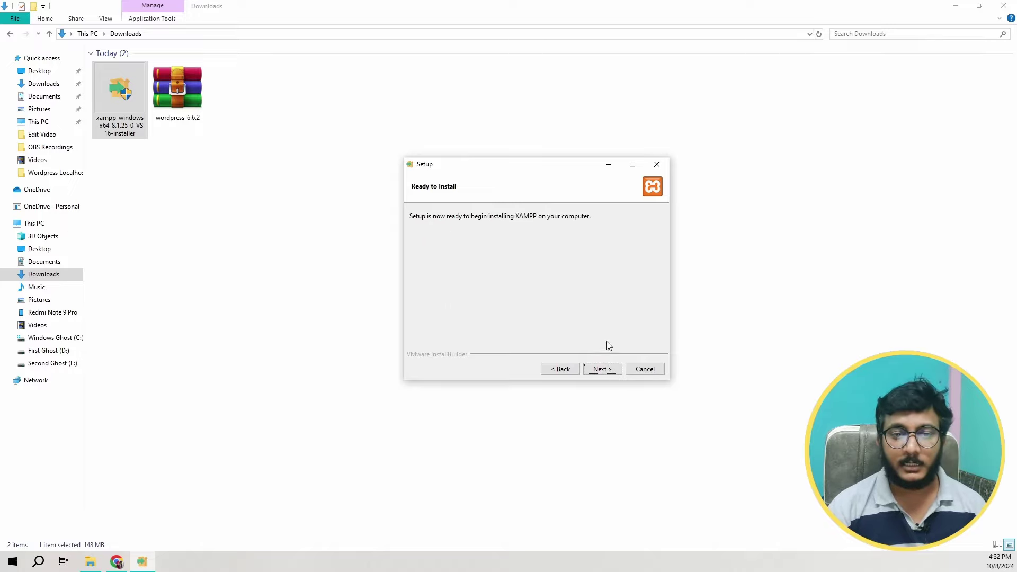
left_click(603, 369)
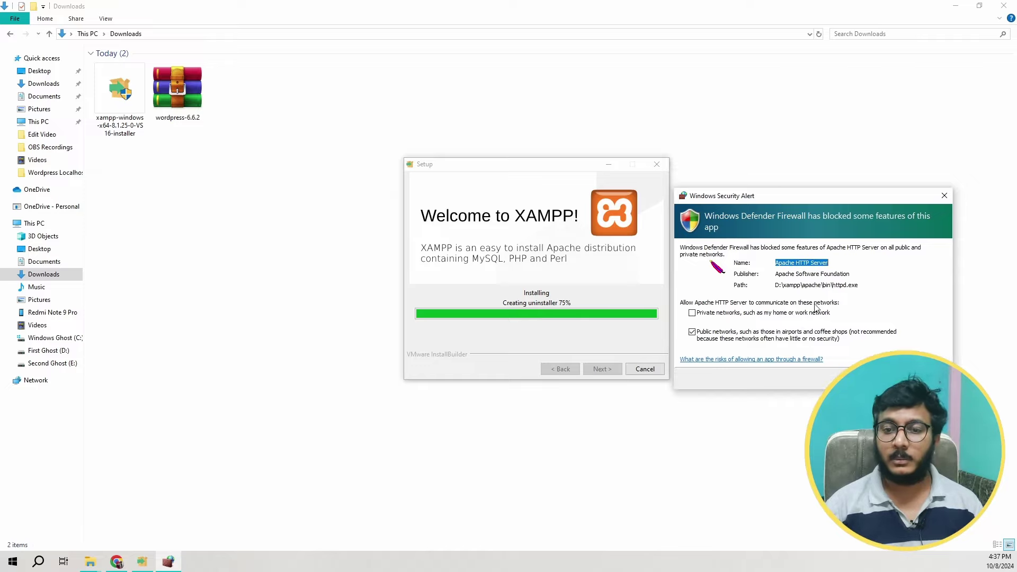
Step: Dismiss the Apache firewall alert and finish setup, launching the XAMPP Control Panel
left_click(656, 165)
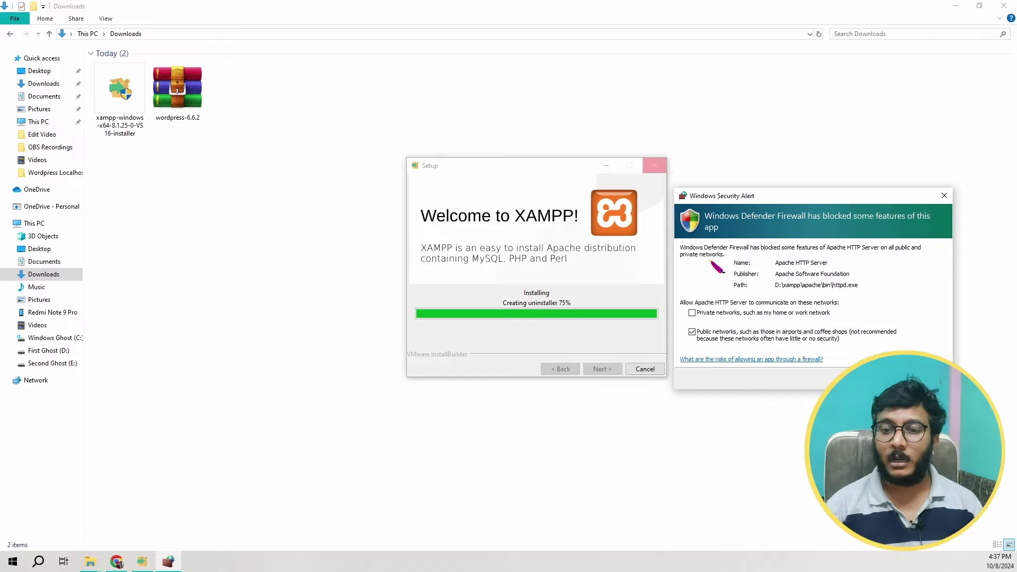
left_click(872, 378)
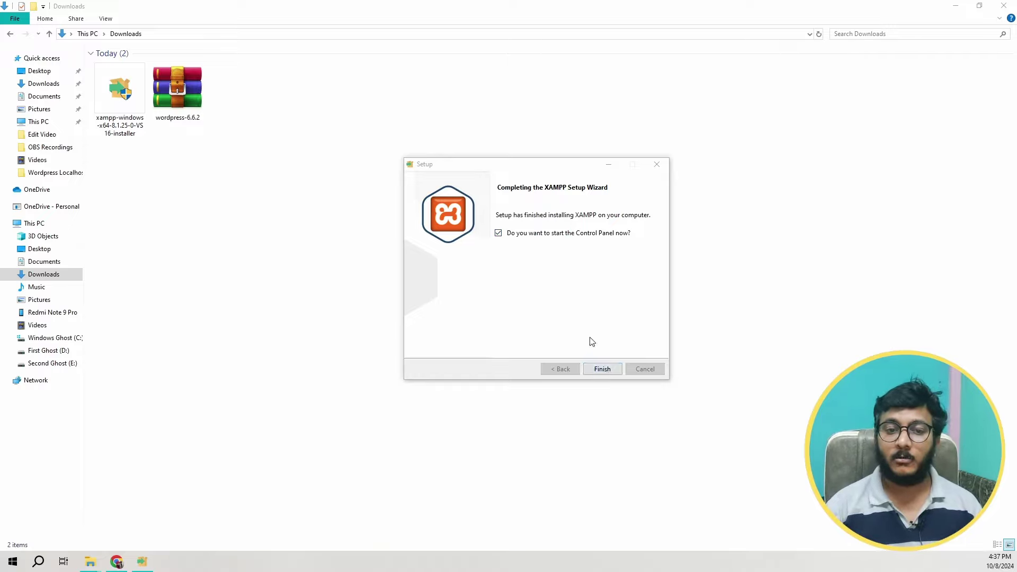
left_click(604, 369)
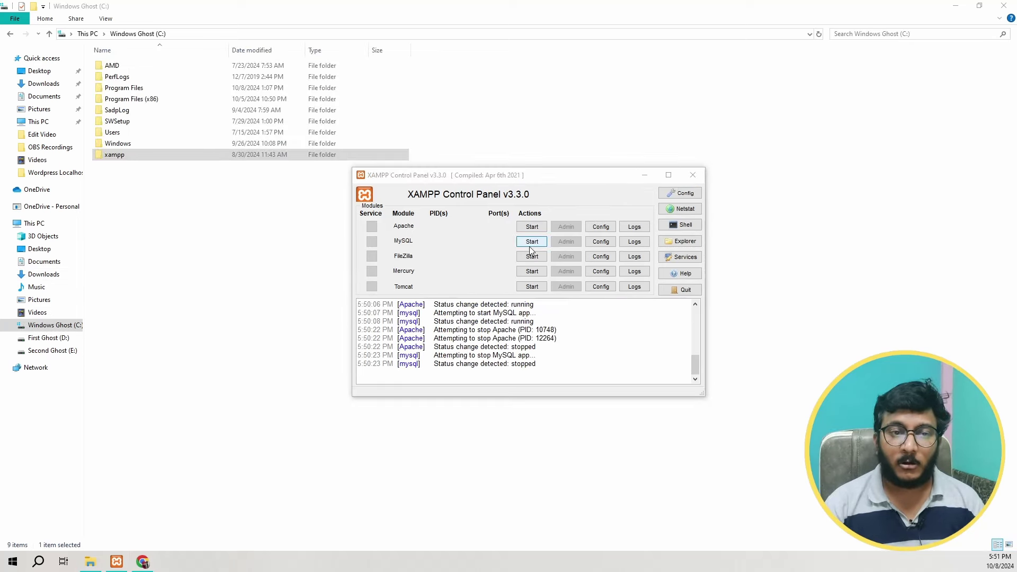
Step: Start Apache and MySQL, then open the localhost XAMPP dashboard through Apache's Admin button
left_click(531, 226)
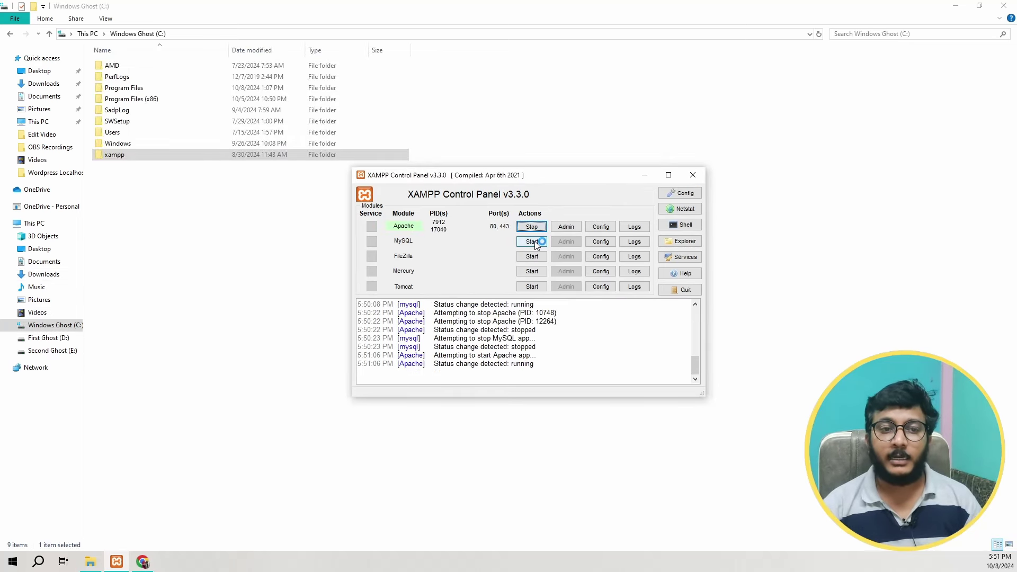
left_click(532, 241)
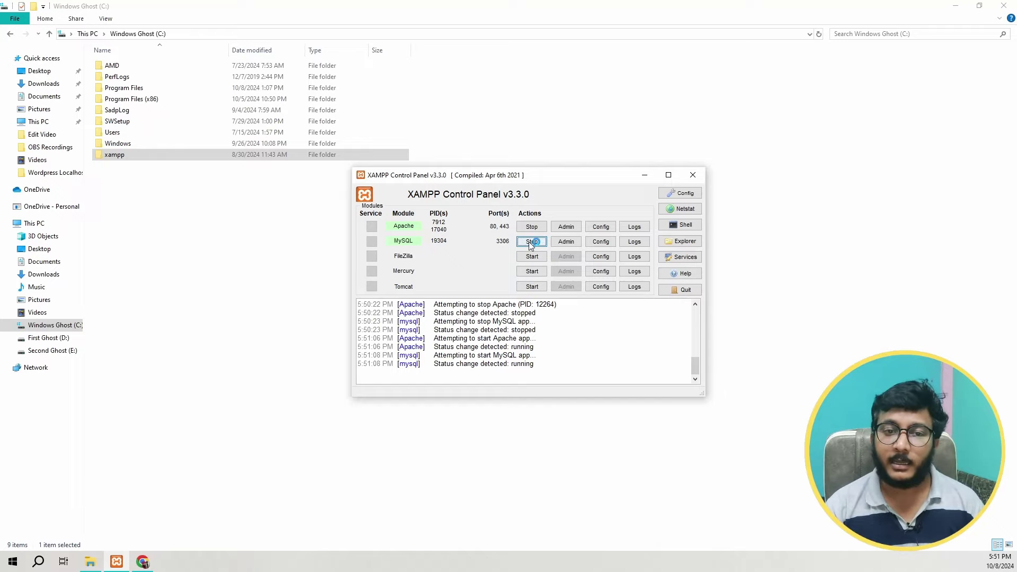
left_click(566, 227)
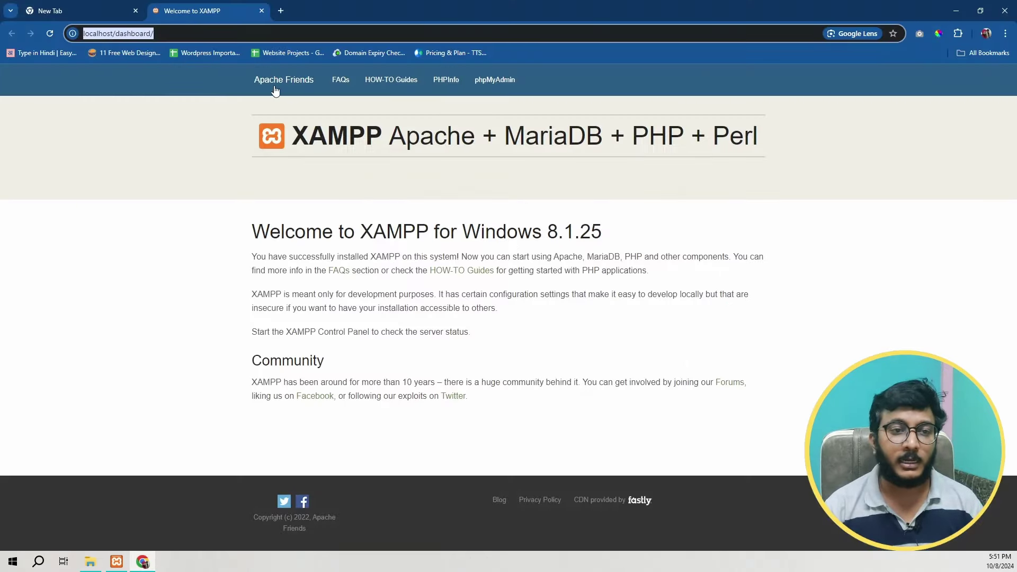
Step: Open phpMyAdmin at localhost/phpmyadmin in the new tab
left_click(185, 32)
left_click(101, 34)
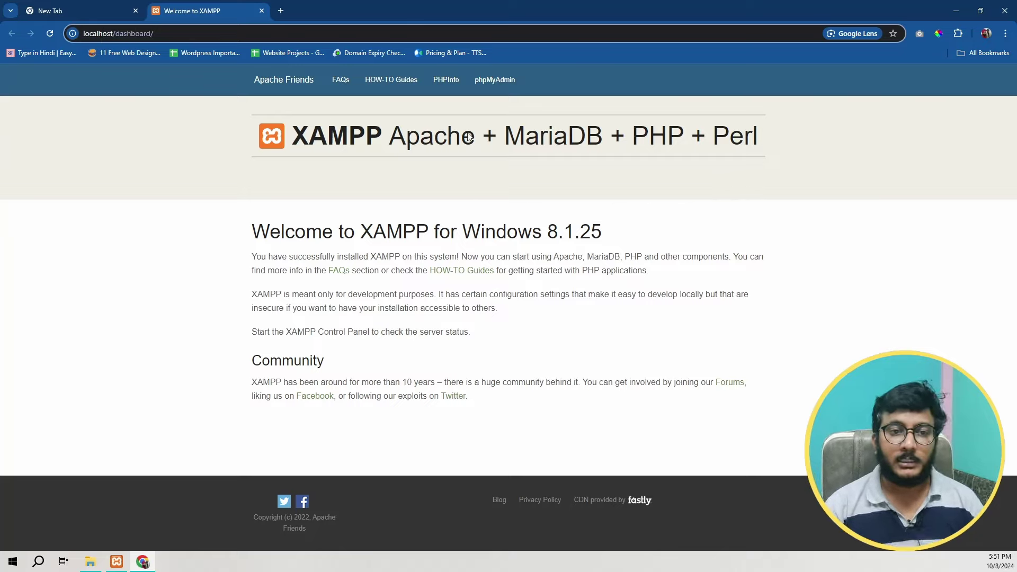
left_click(490, 82)
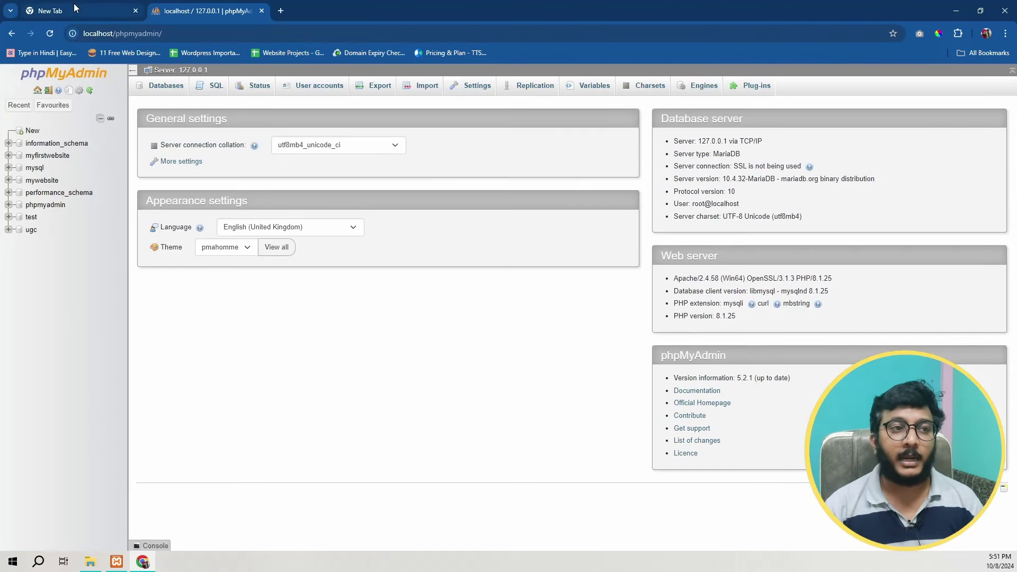
left_click(75, 8)
type("localhost/")
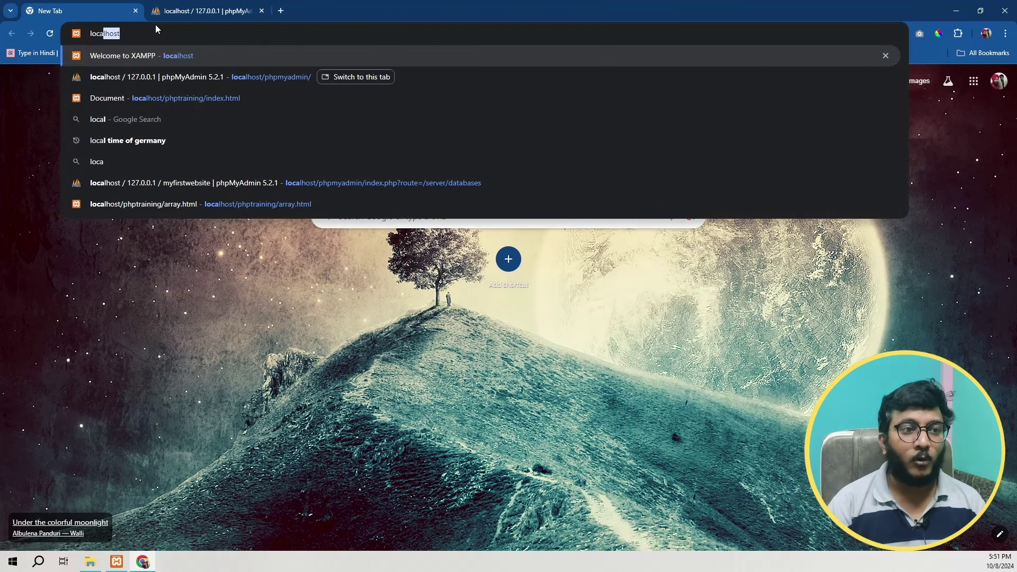
type("phpmyadmin/")
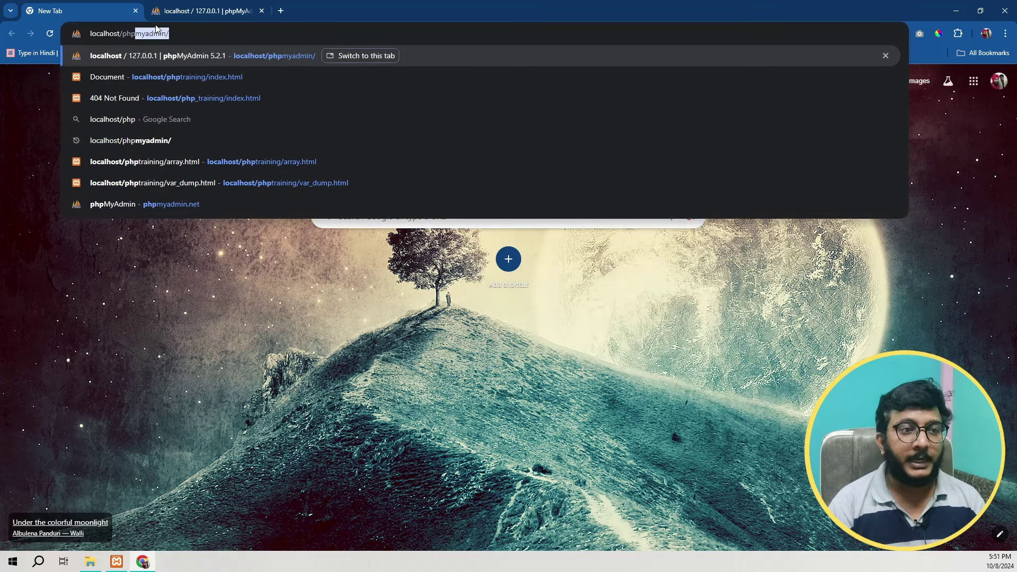
key("Return")
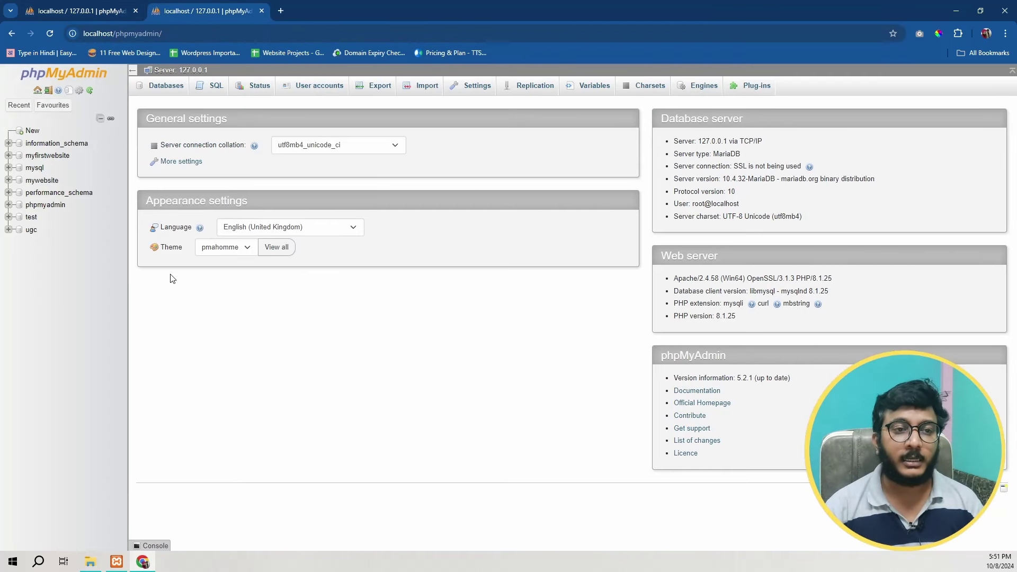
Step: Create a new database named firstwebsite
left_click(32, 130)
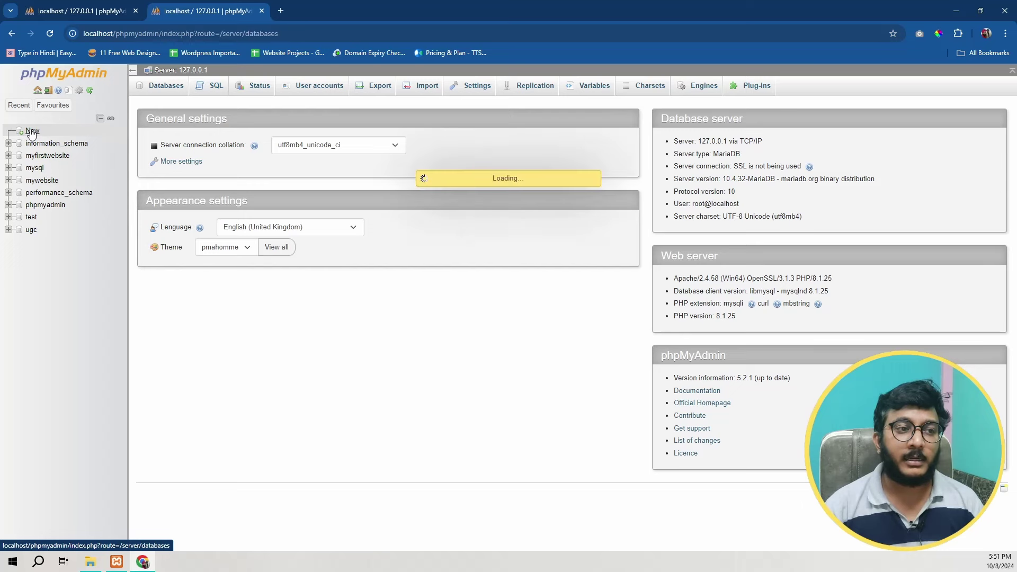
left_click(170, 178)
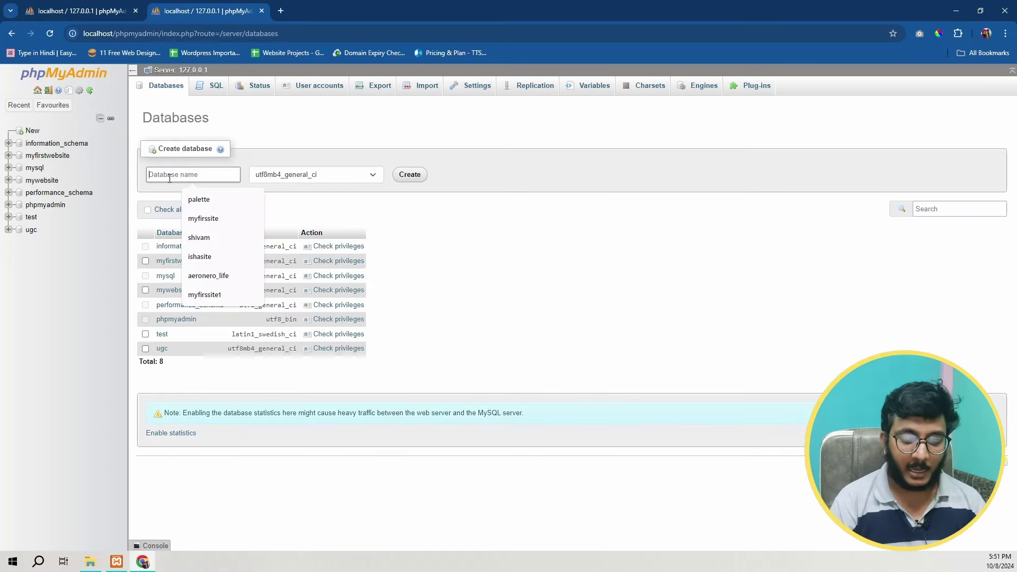
type("firstwebsite")
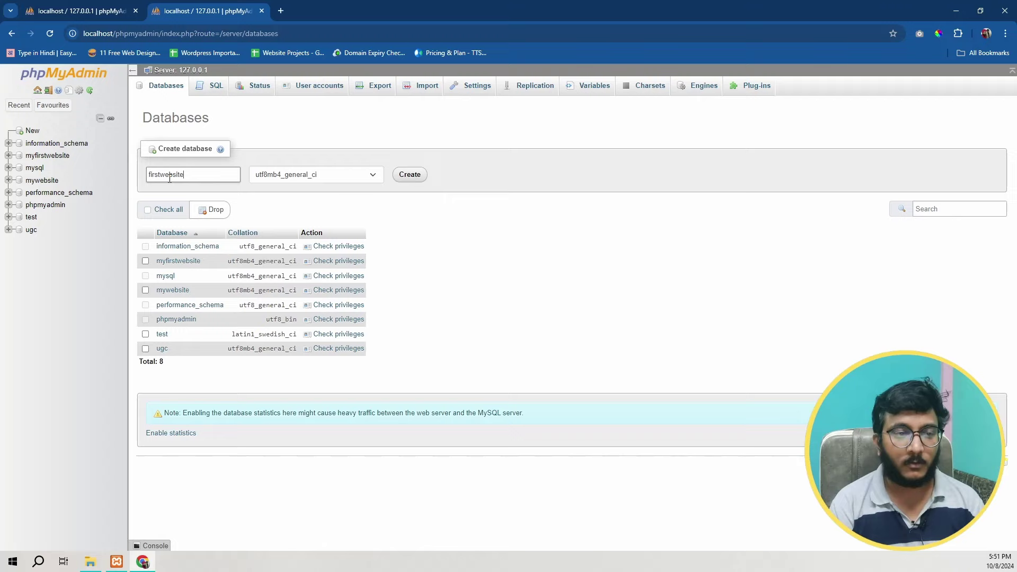
double_click(169, 178)
key("super+c")
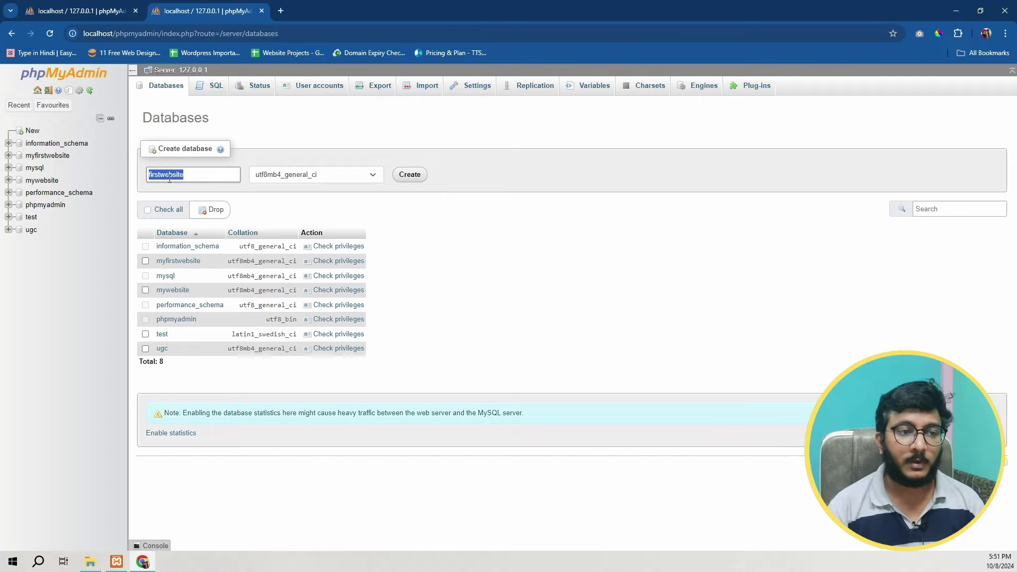
left_click(409, 176)
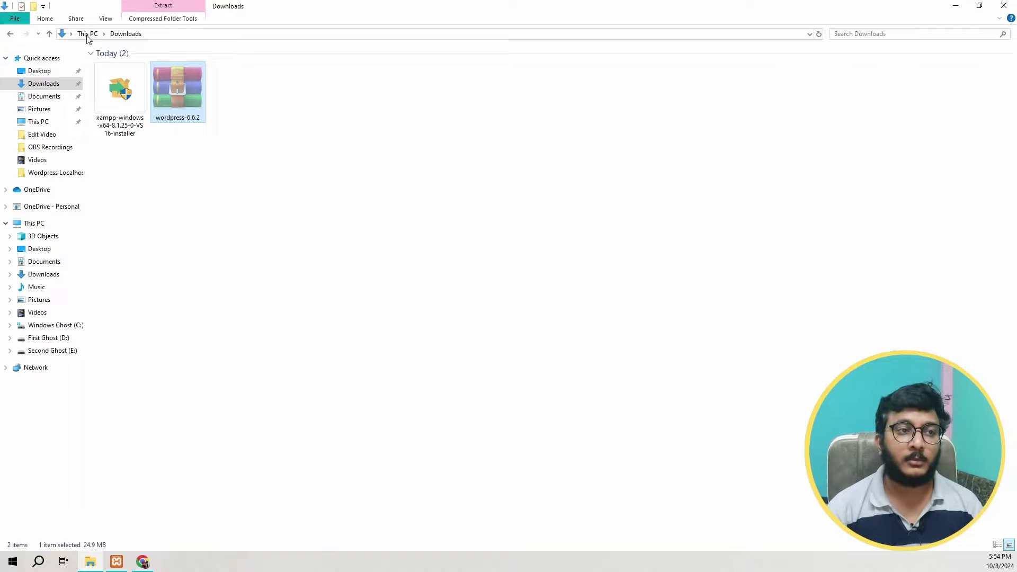
Step: Paste the wordpress-6.6.2 zip into the xampp htdocs folder
left_click(187, 98)
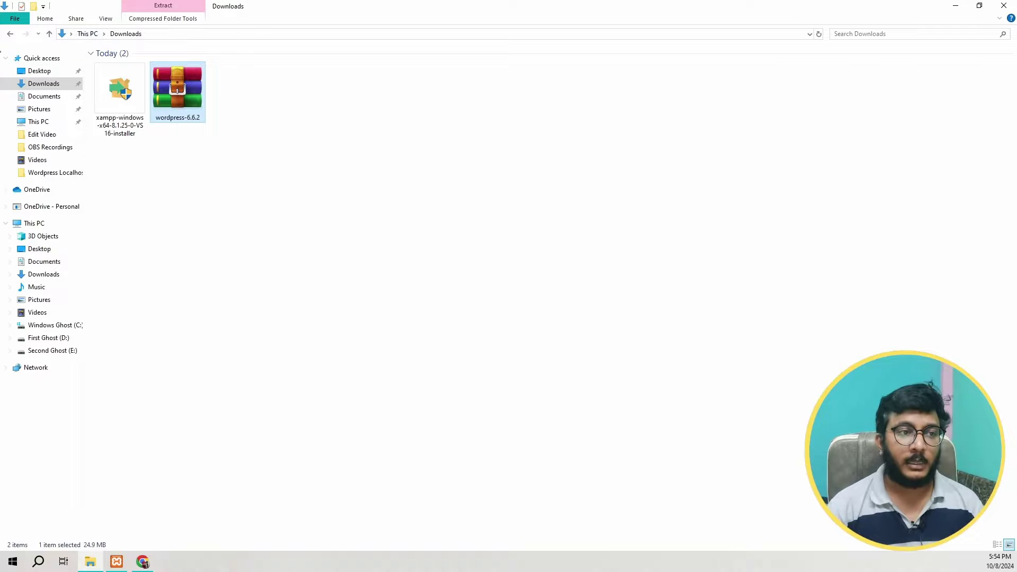
left_click(10, 33)
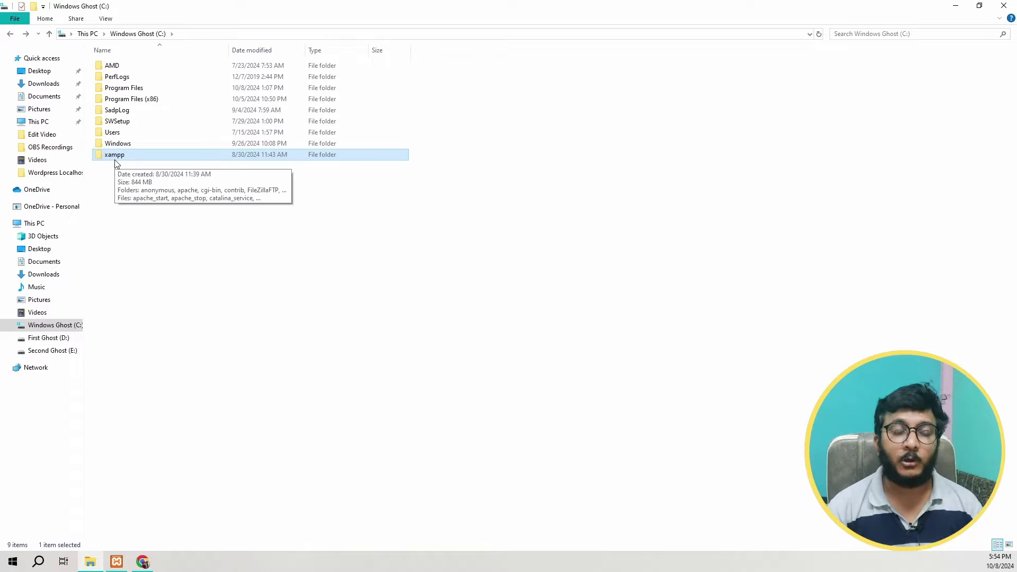
double_click(117, 155)
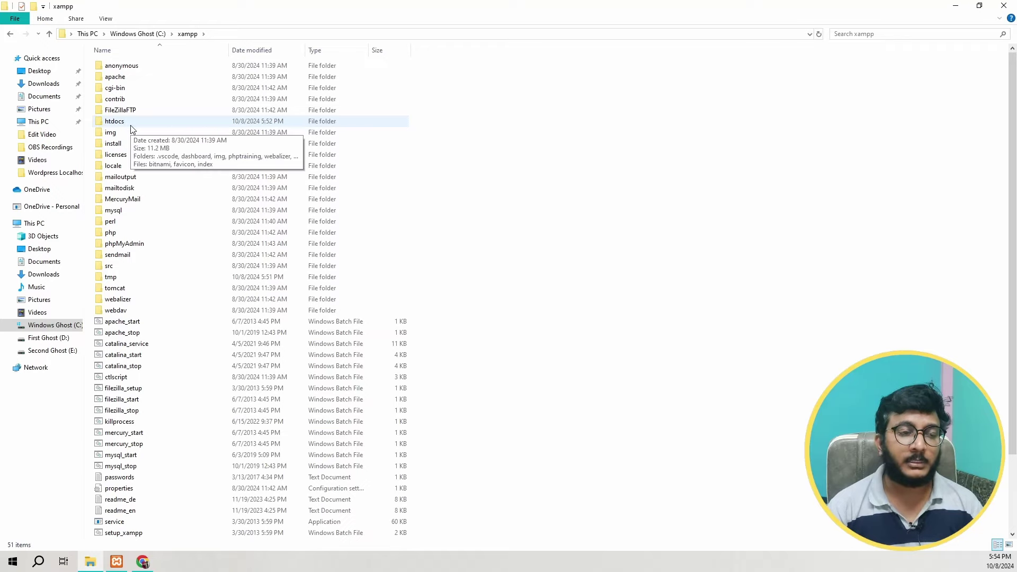
double_click(131, 128)
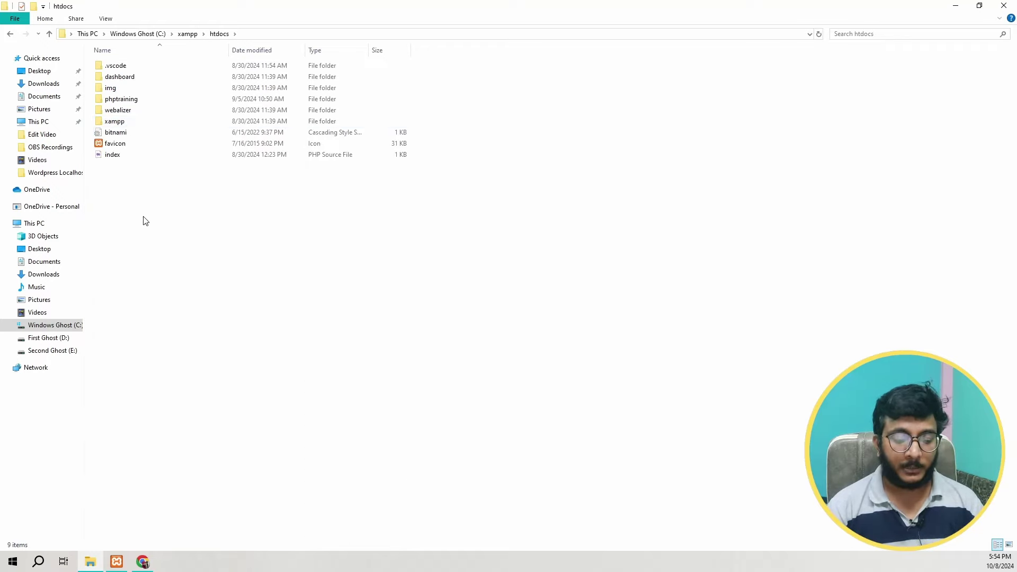
key("ctrl+v")
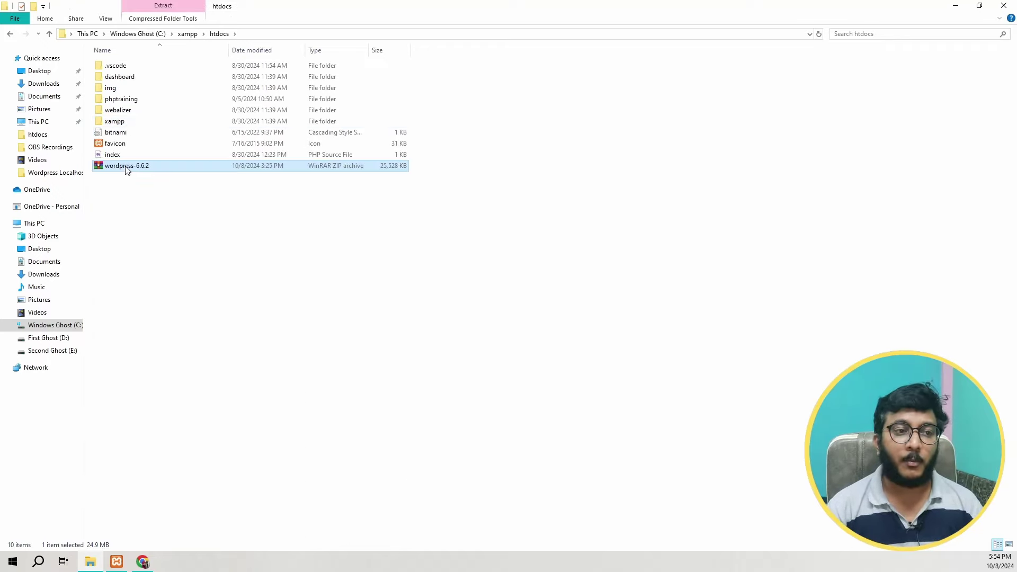
Step: Extract the archive into htdocs and open the resulting wordpress-6.6.2 folder
right_click(125, 167)
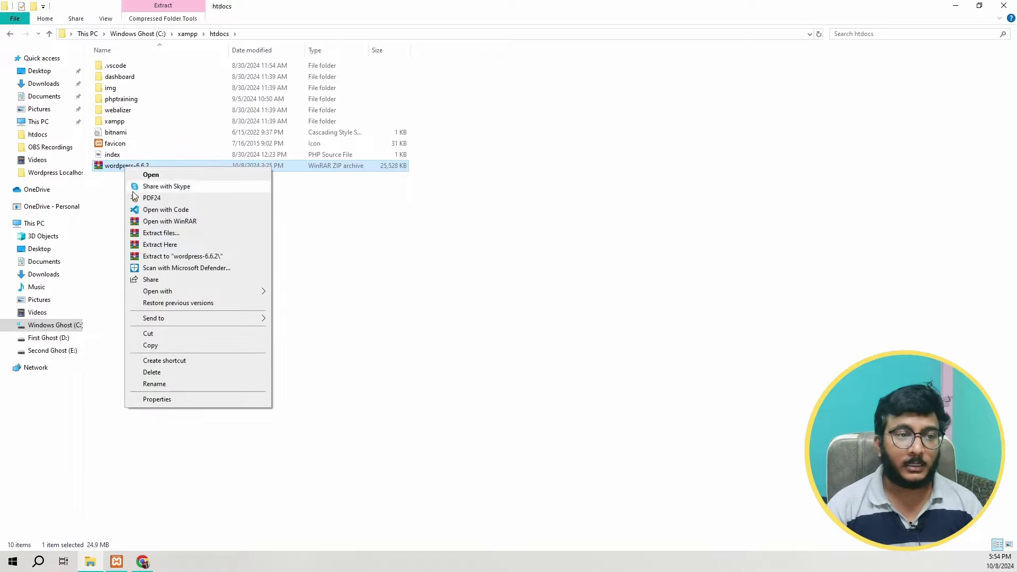
left_click(159, 233)
left_click(538, 399)
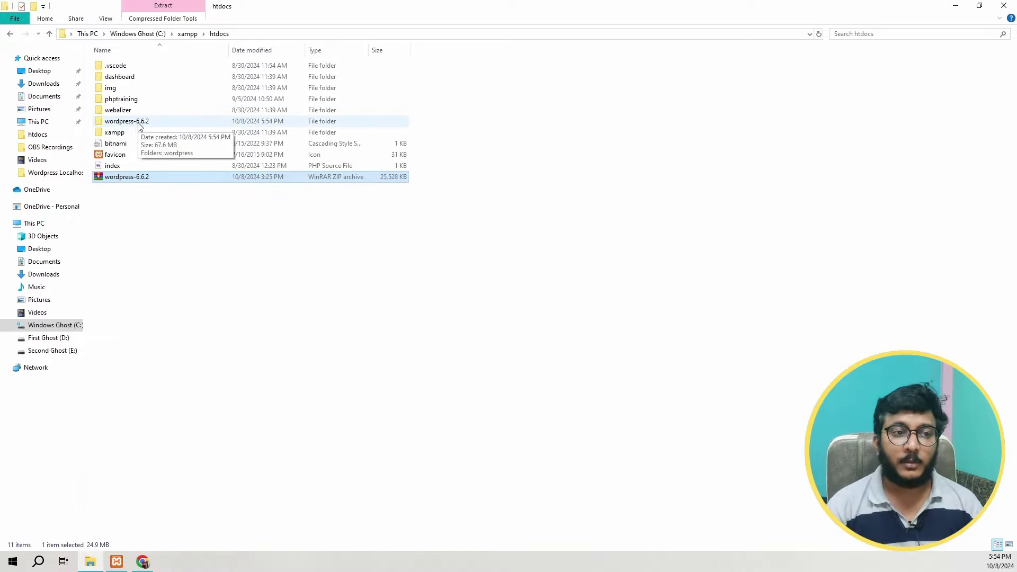
double_click(121, 124)
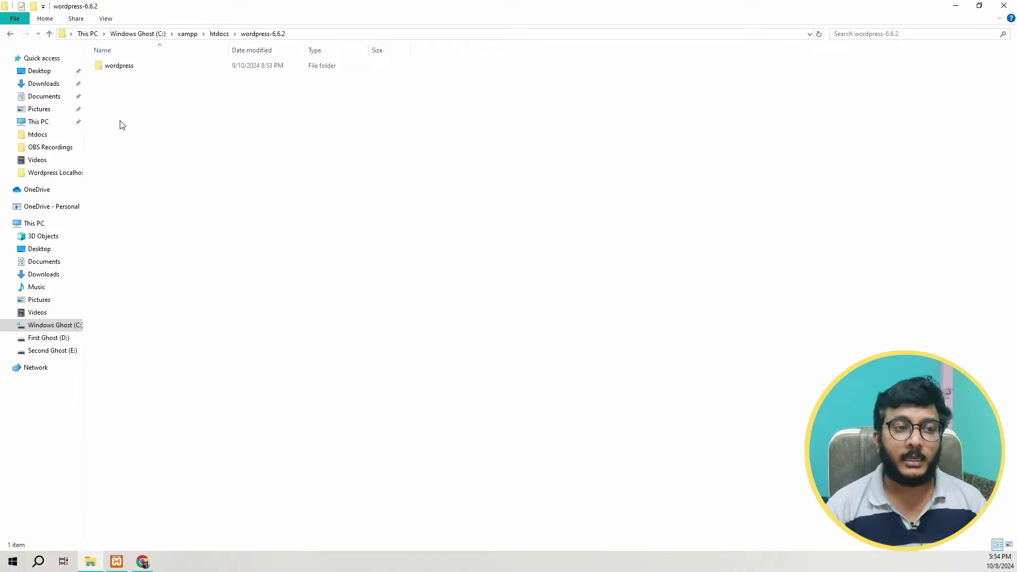
Step: Move all files from the inner wordpress folder into wordpress-6.6.2 and delete the empty folder
double_click(124, 66)
key("ctrl+a")
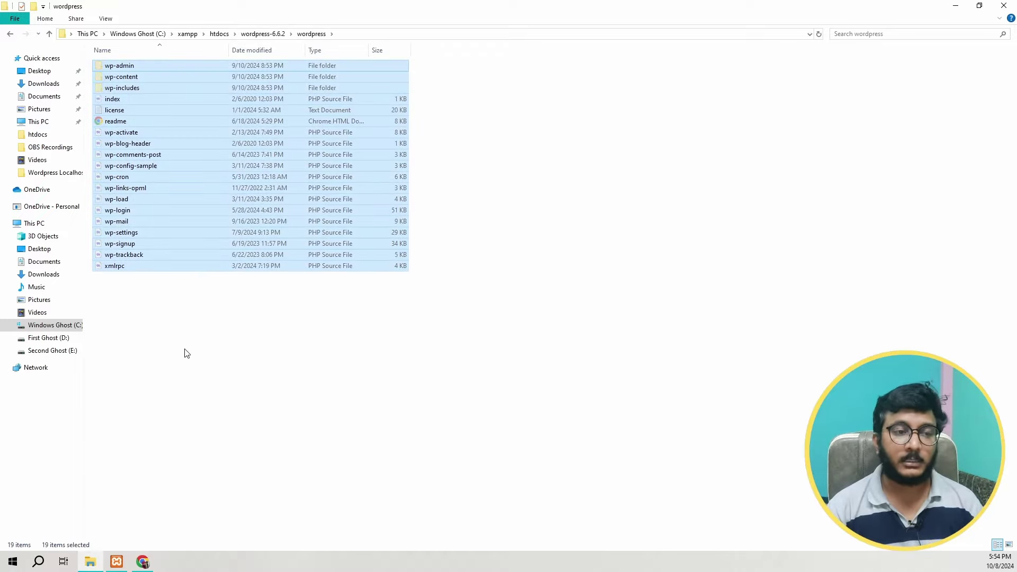
left_click(269, 35)
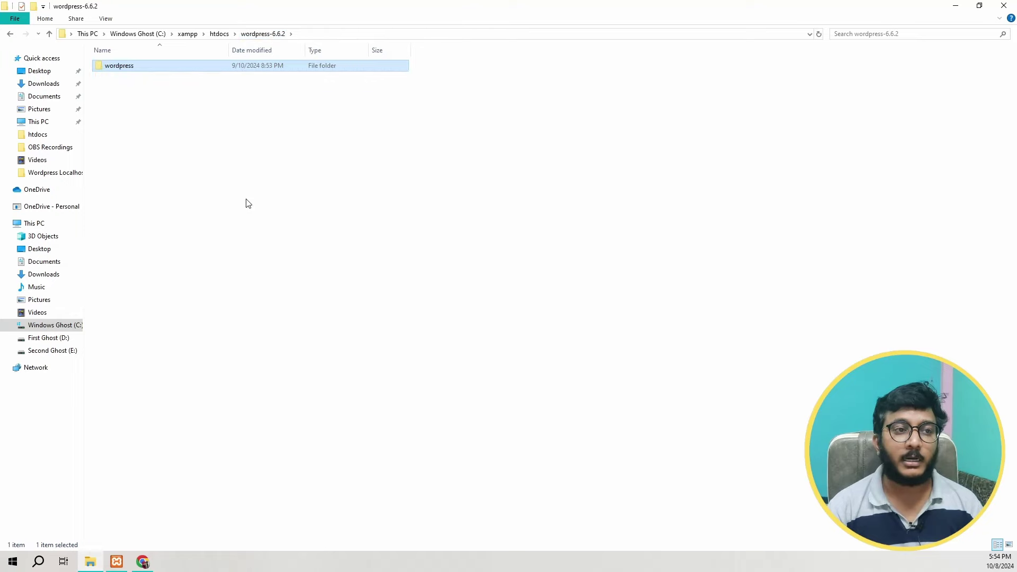
key("ctrl+v")
left_click(142, 69)
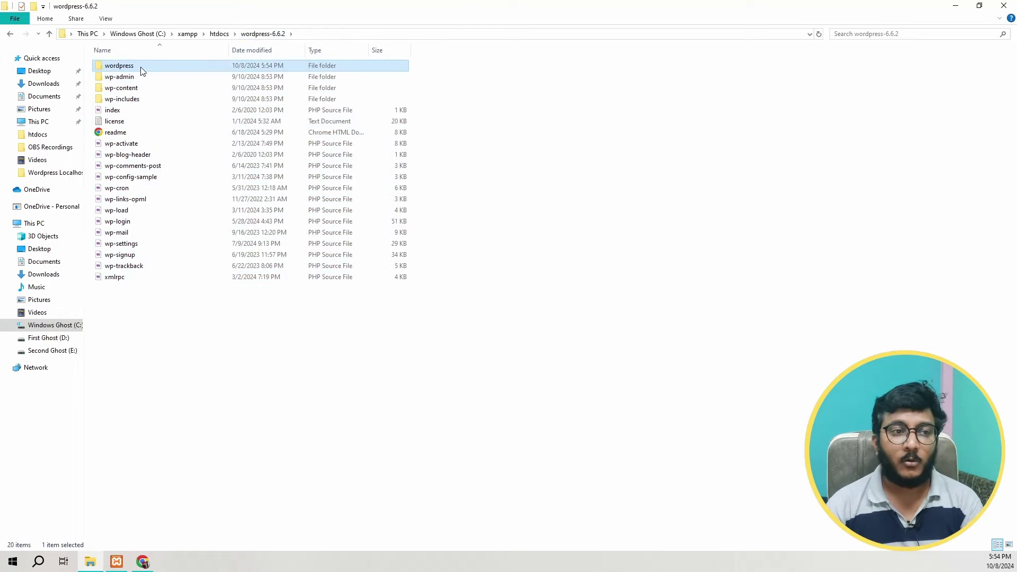
key("Delete")
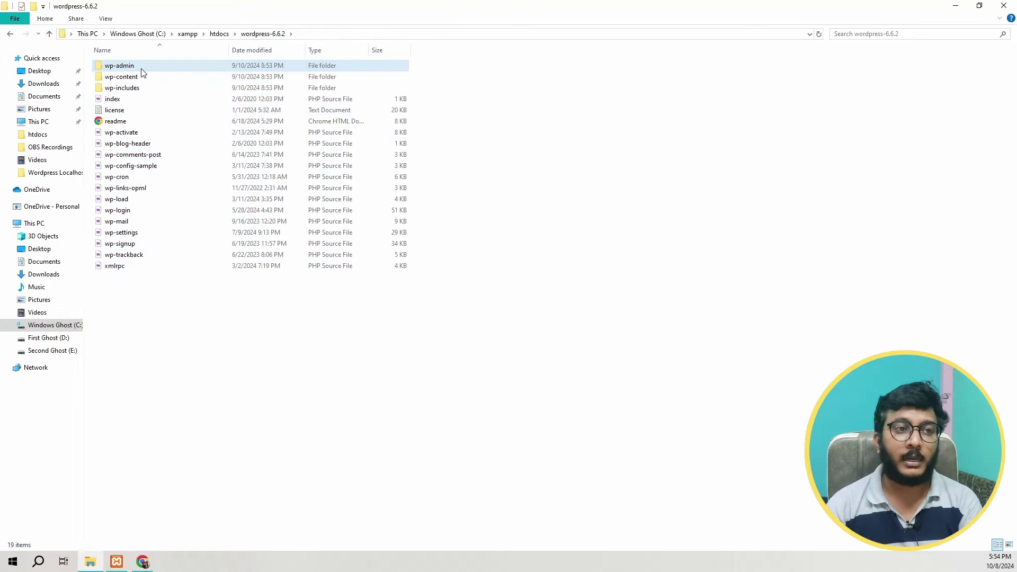
Step: Rename the wordpress-6.6.2 folder in htdocs to firstwebsite
left_click(218, 34)
key("F2")
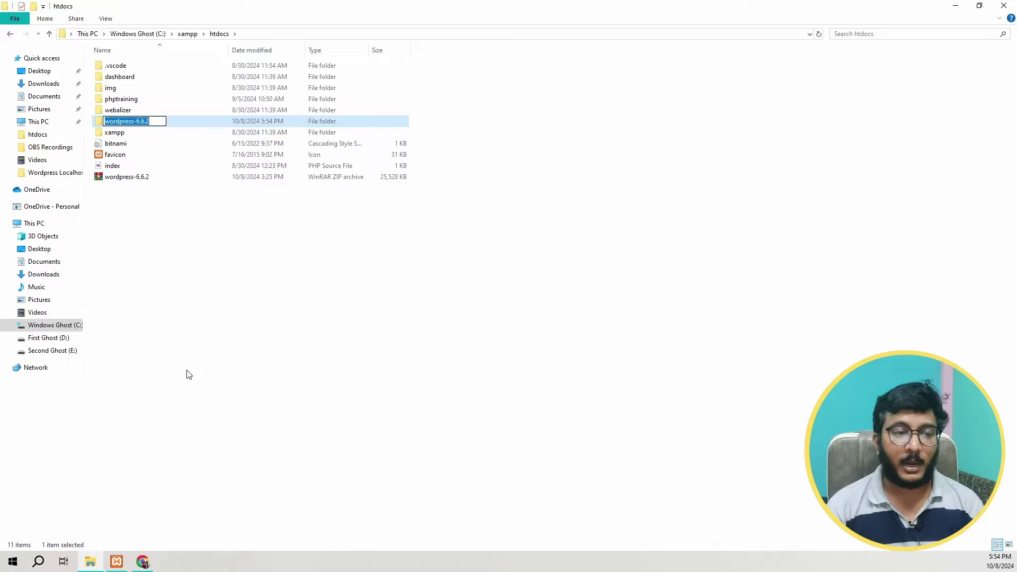
key("super+v")
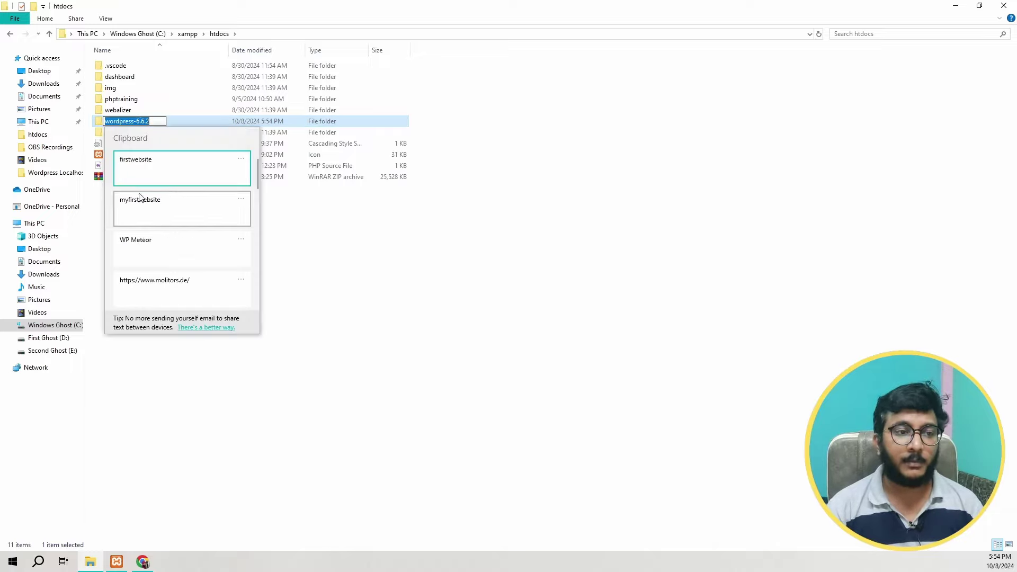
left_click(147, 174)
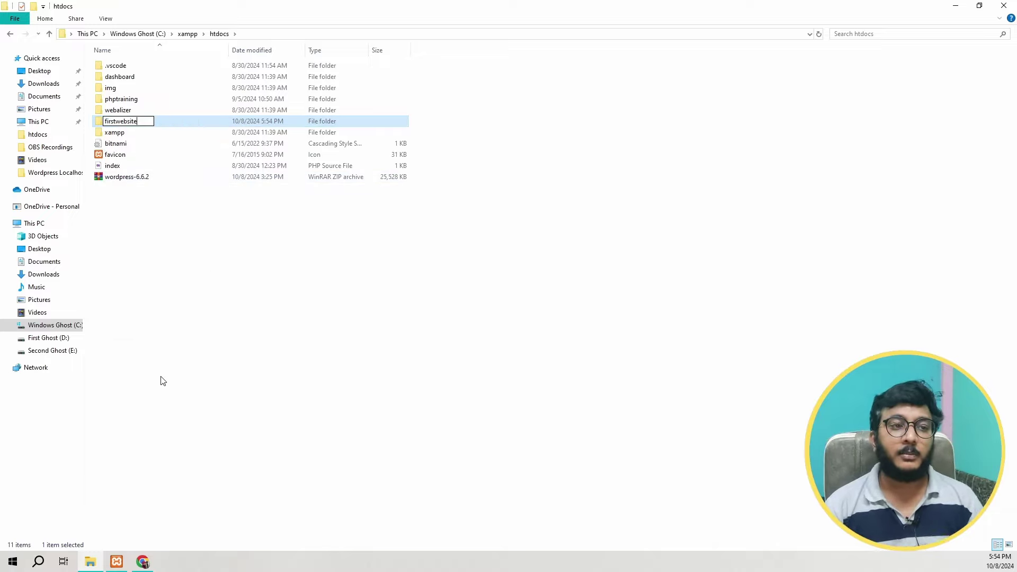
key("Return")
Step: Load localhost/firstwebsite in Chrome to reach the WordPress setup
left_click(143, 561)
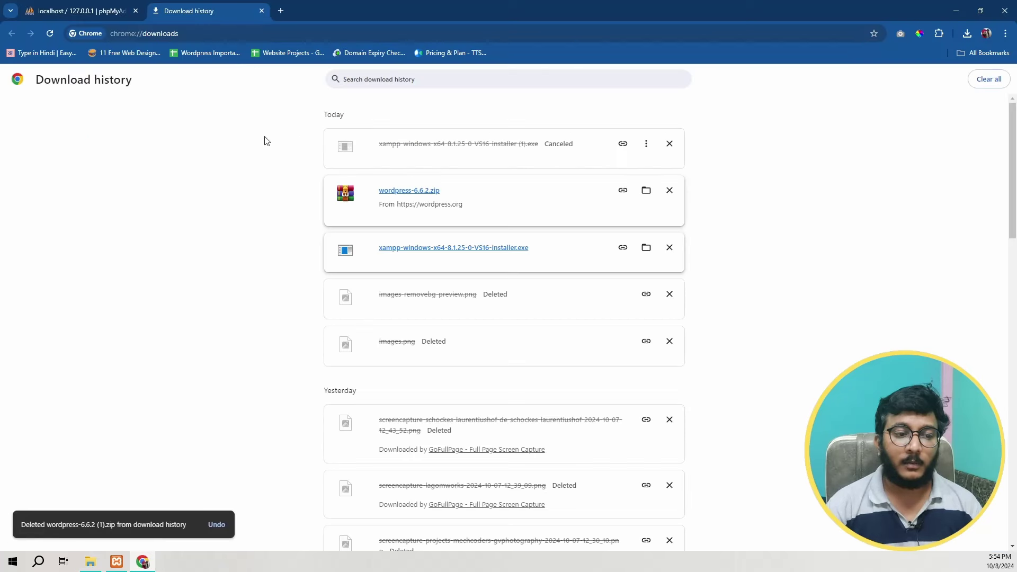
left_click(208, 30)
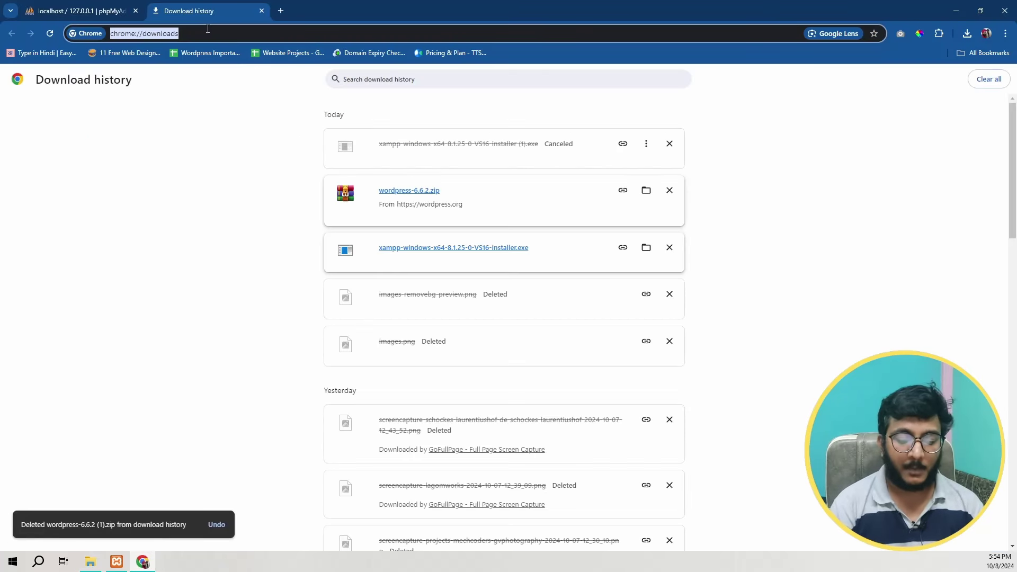
type("localhost")
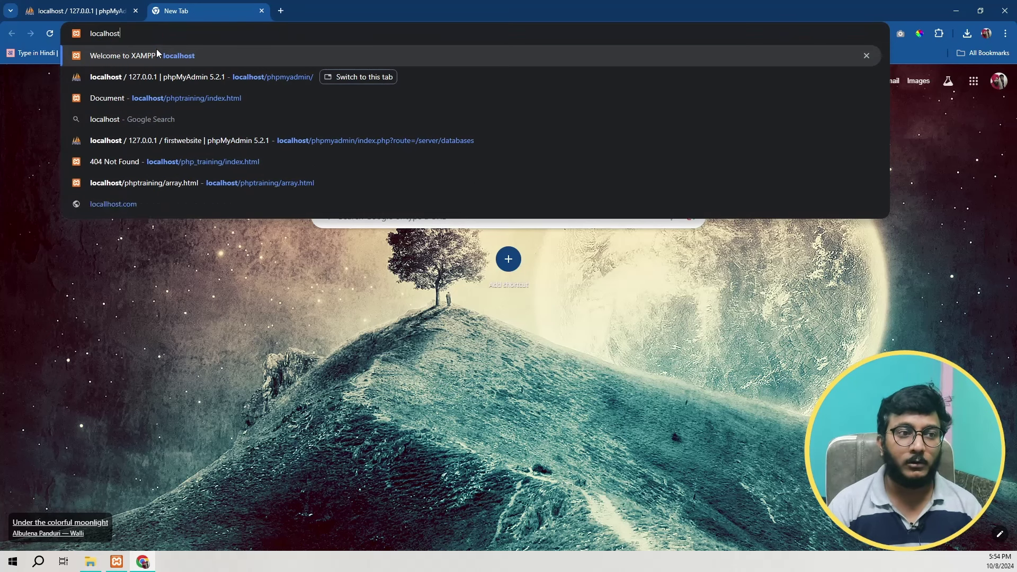
type("/firstwebsite")
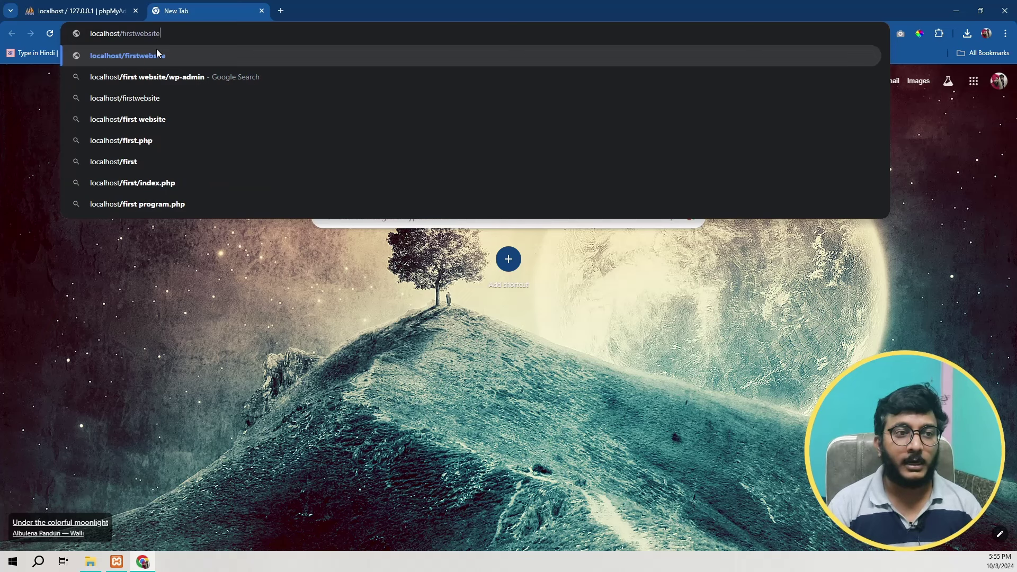
left_click(157, 54)
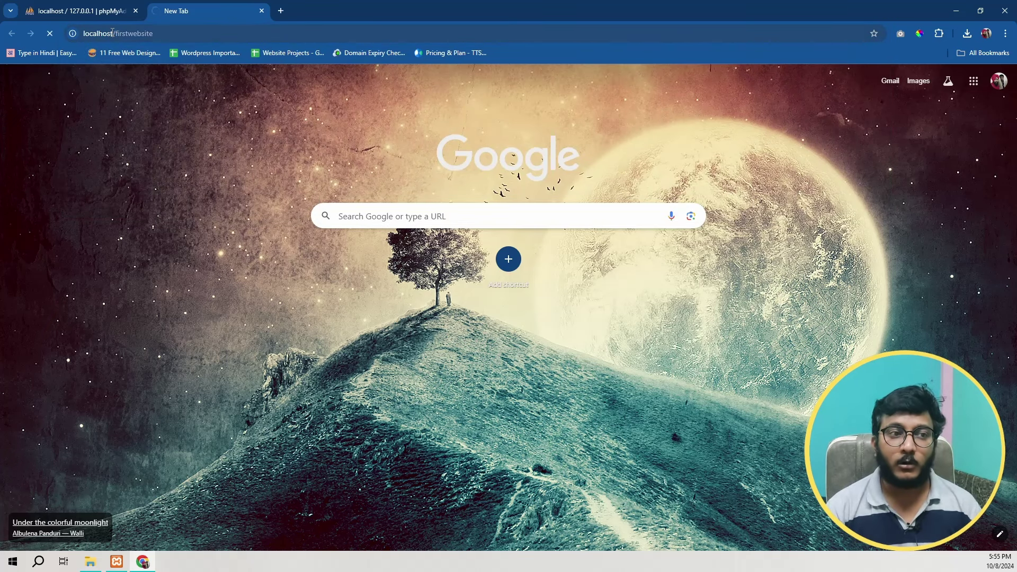
left_click_drag(114, 32, 71, 31)
key("alt+Tab")
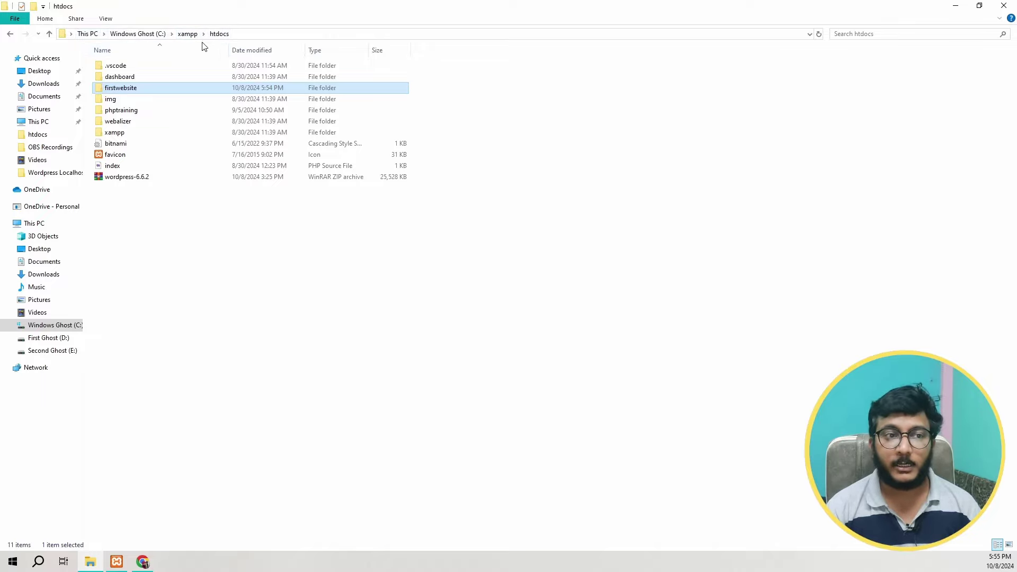
key("alt+Tab")
Step: Close the phpMyAdmin tab and continue setup with English (United States)
left_click(103, 37)
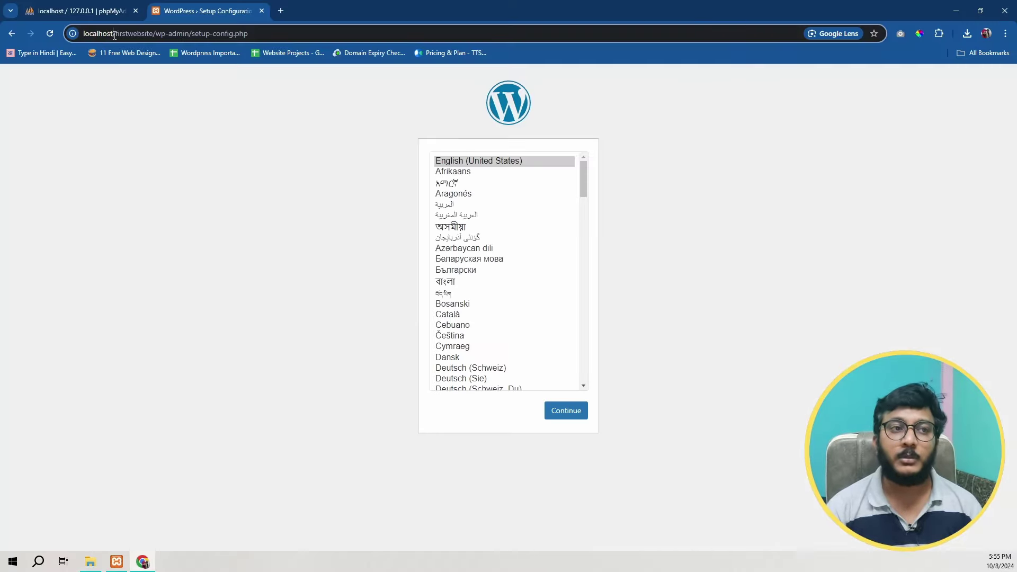
left_click(136, 11)
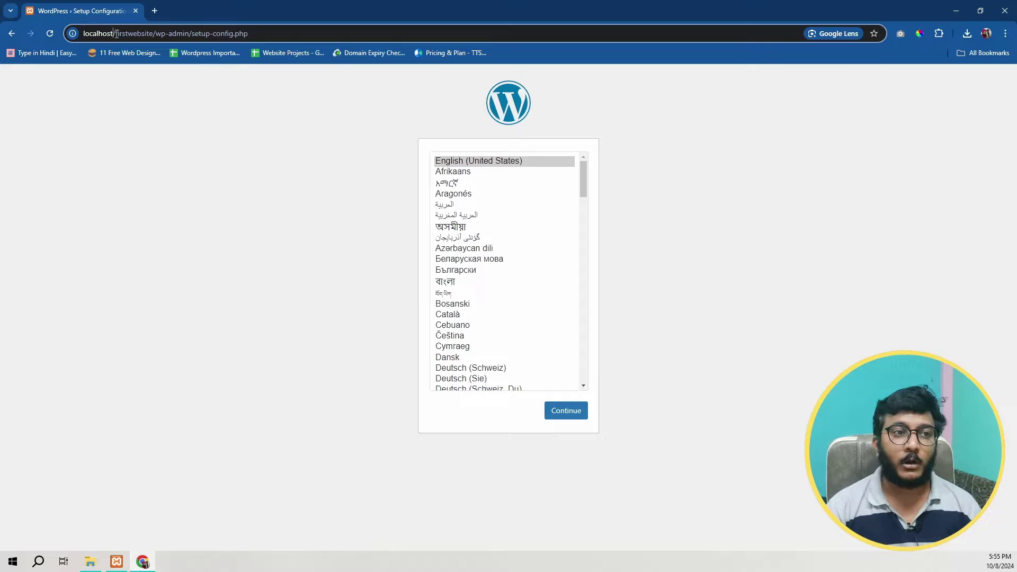
left_click_drag(114, 33, 157, 37)
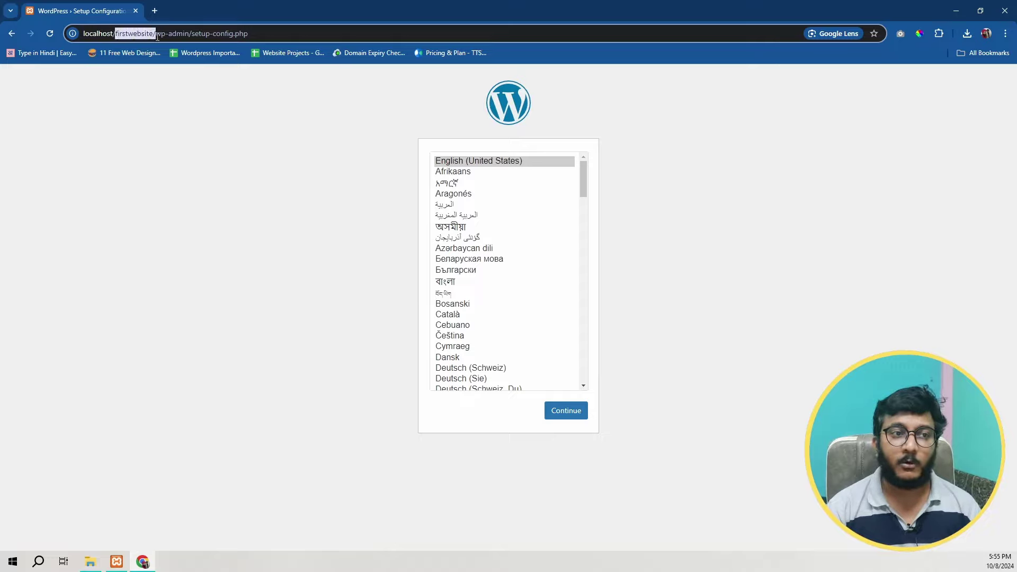
left_click(399, 215)
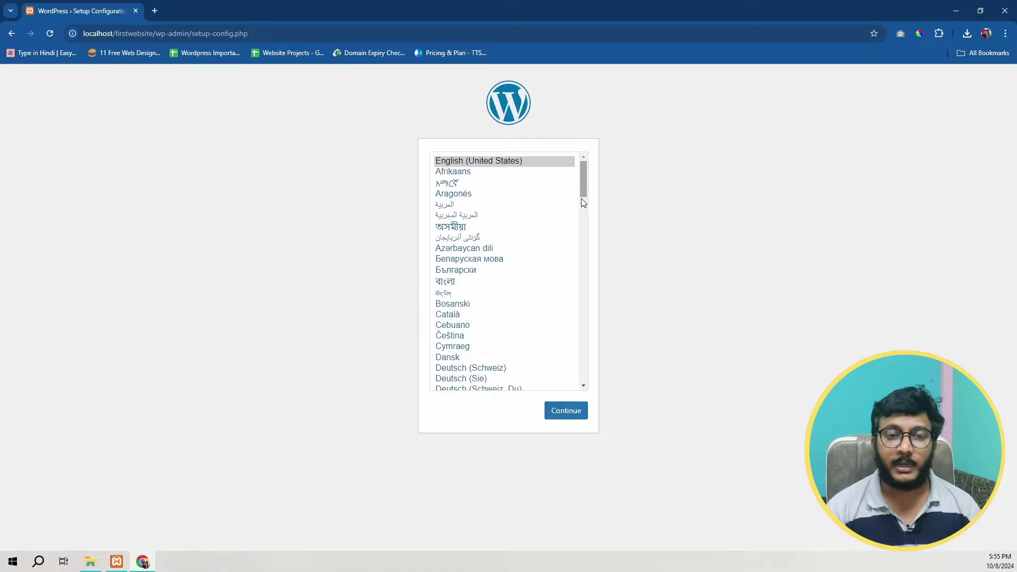
left_click(560, 412)
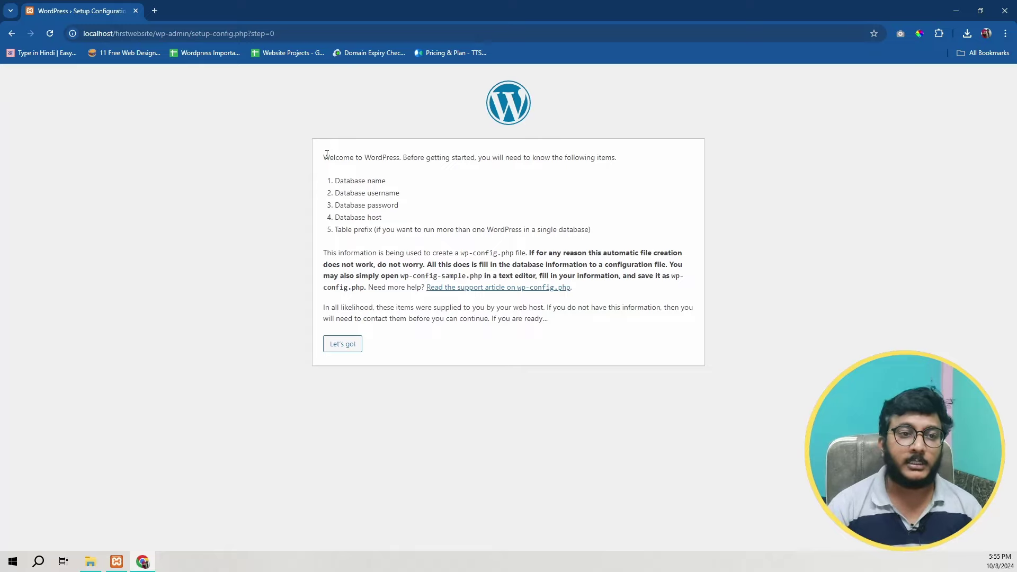
Step: Read the welcome text and required database details, then continue to the connection form
left_click_drag(325, 154, 480, 156)
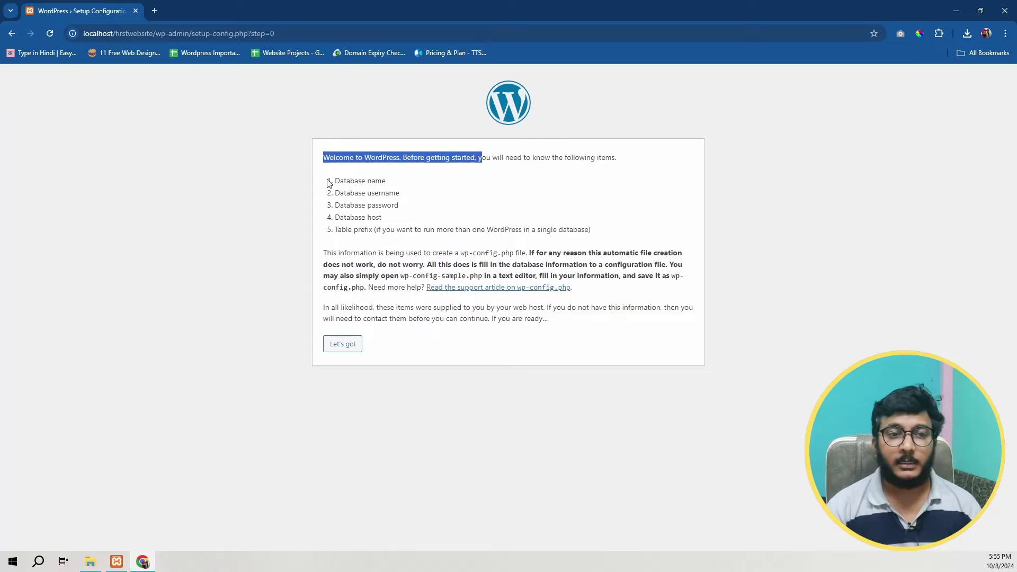
left_click_drag(329, 183, 601, 243)
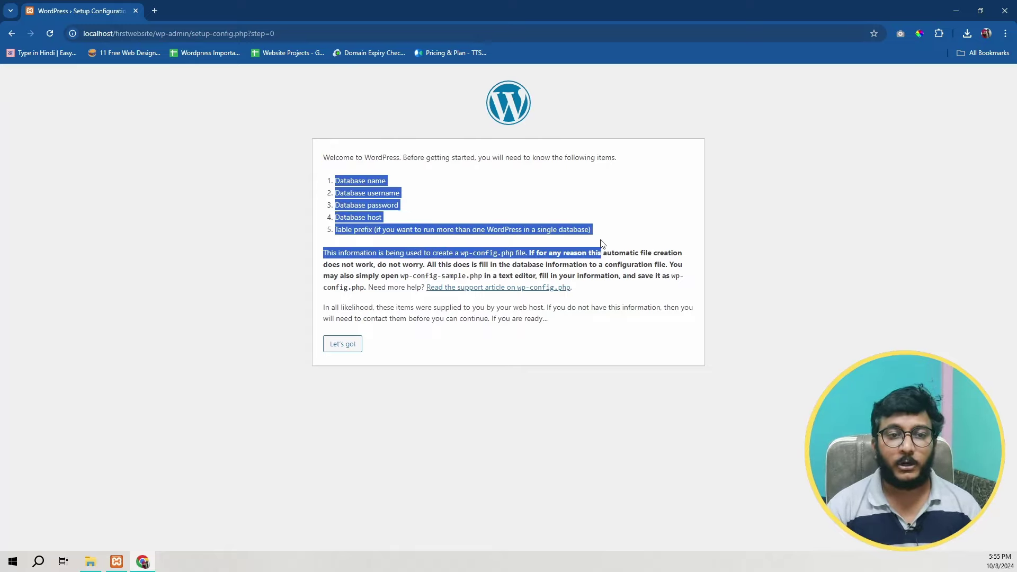
left_click(348, 350)
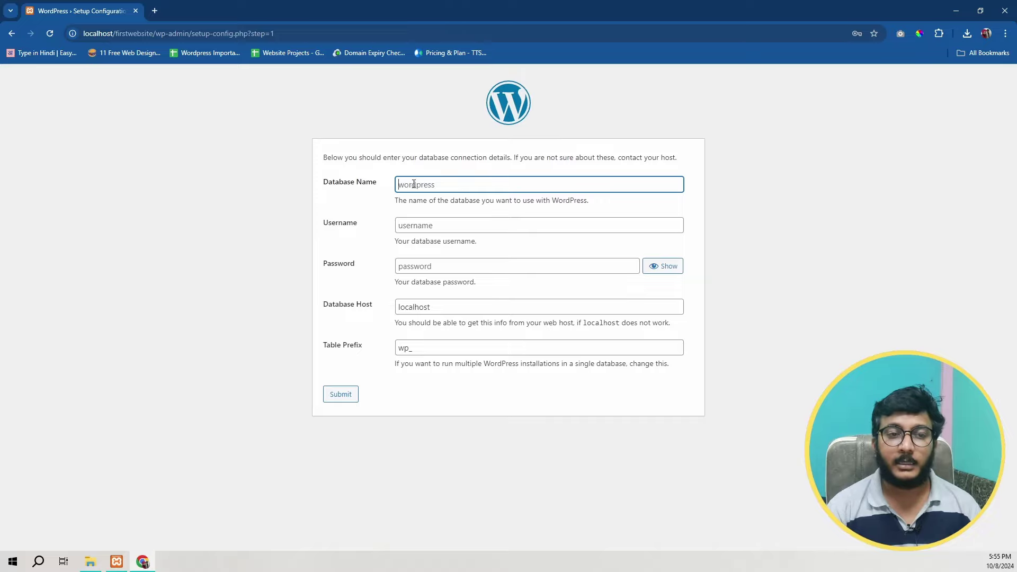
Step: Submit database name firstwebsite, username root, host localhost and table prefix wp_
left_click(417, 186)
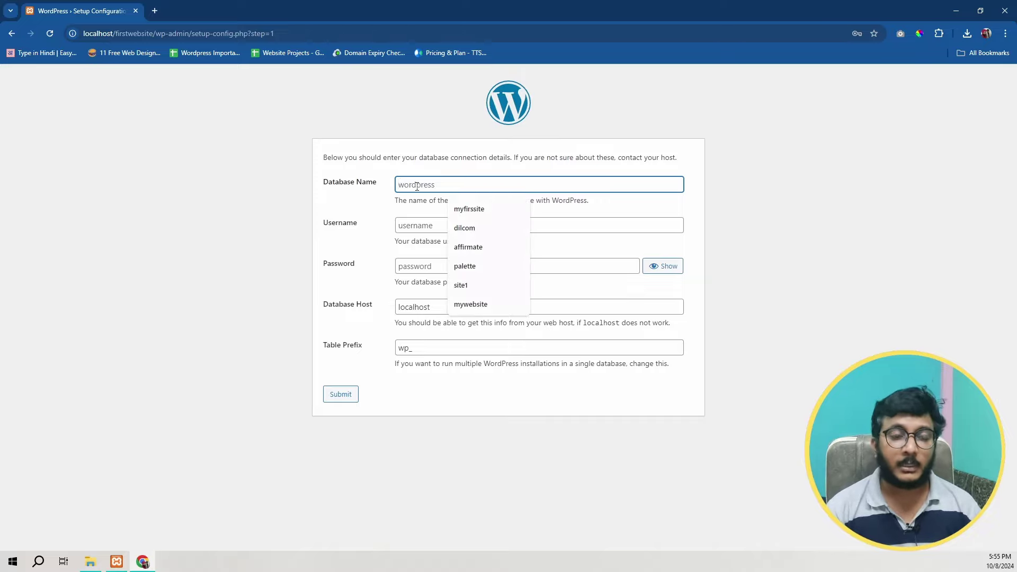
type("firstwebsite")
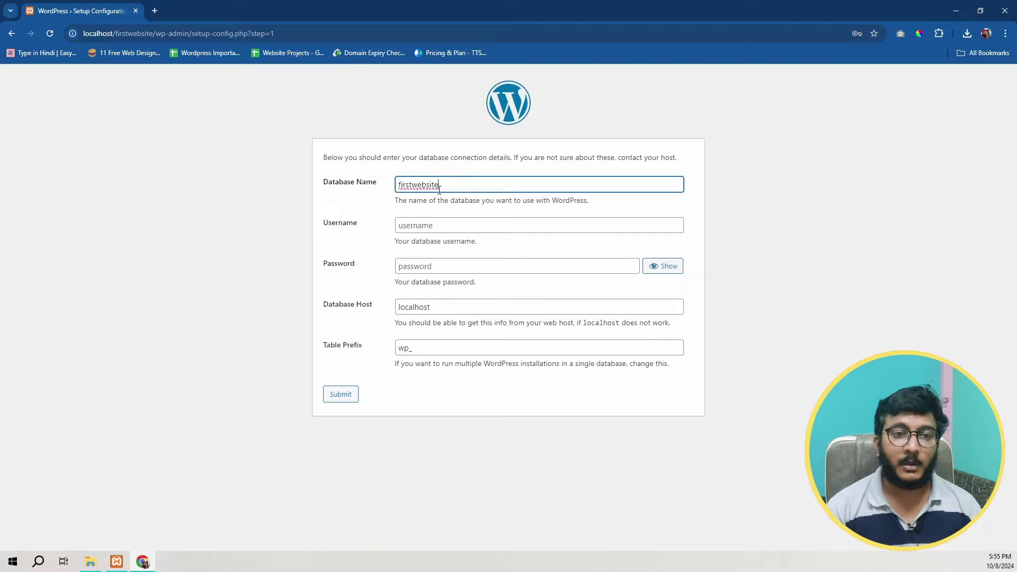
left_click(429, 228)
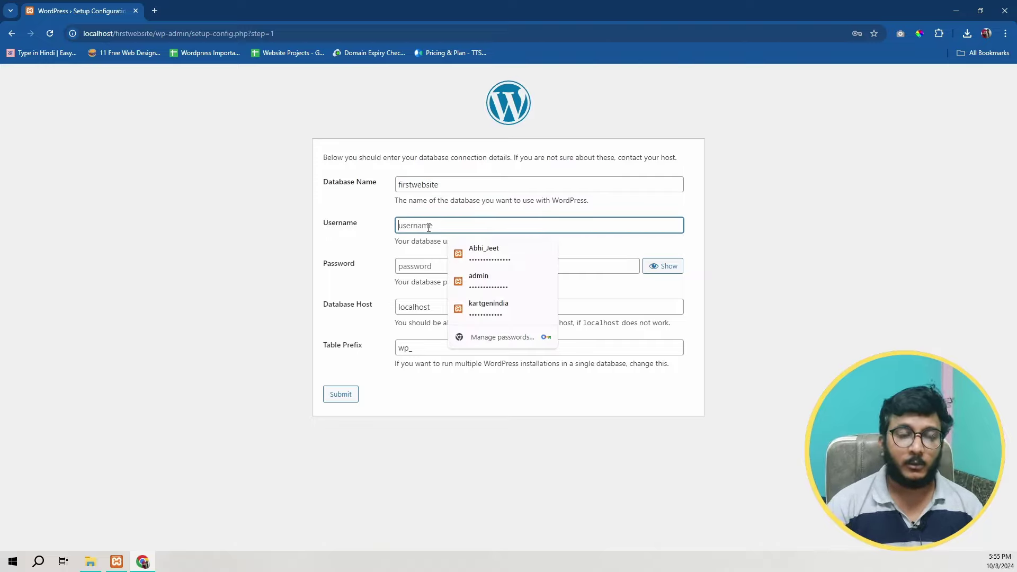
type("root")
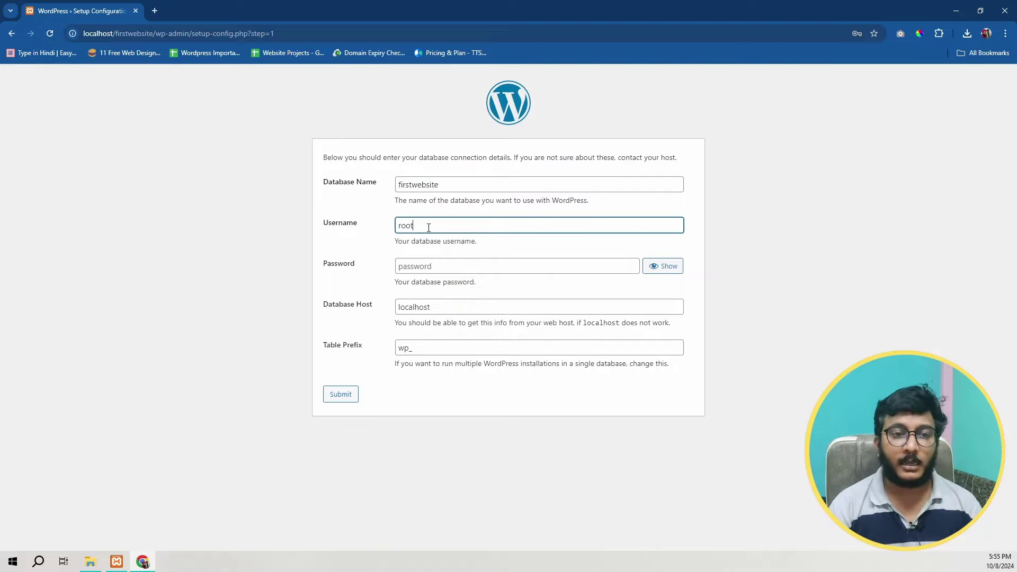
key("Tab")
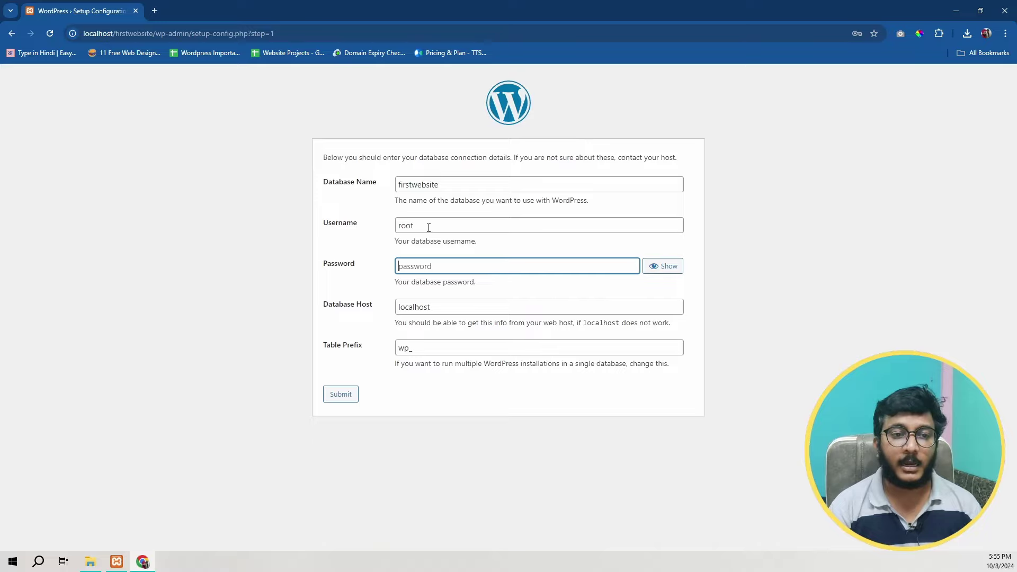
key("Tab")
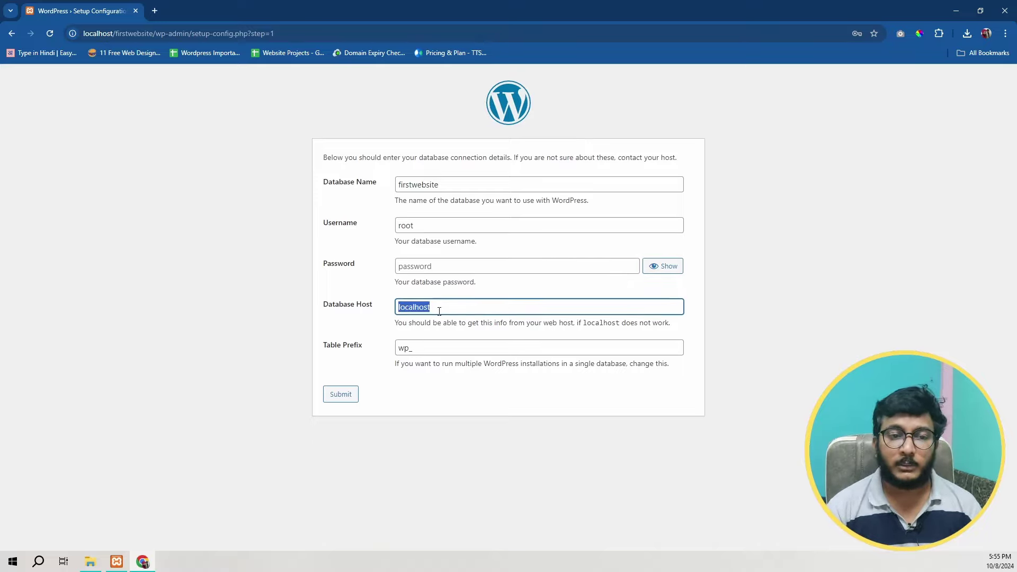
left_click(438, 309)
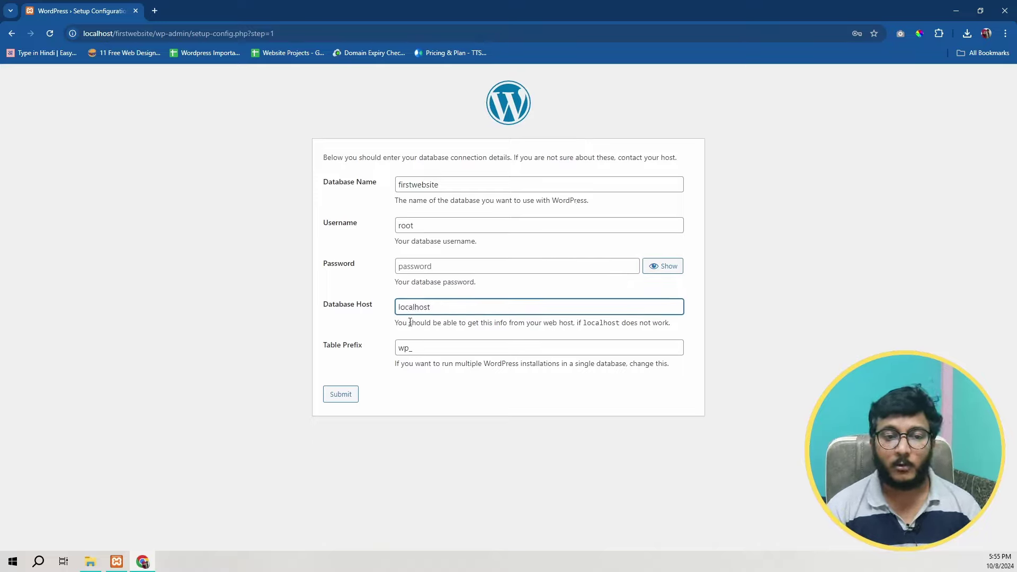
key("Tab")
key("Tab")
key("shift+Tab")
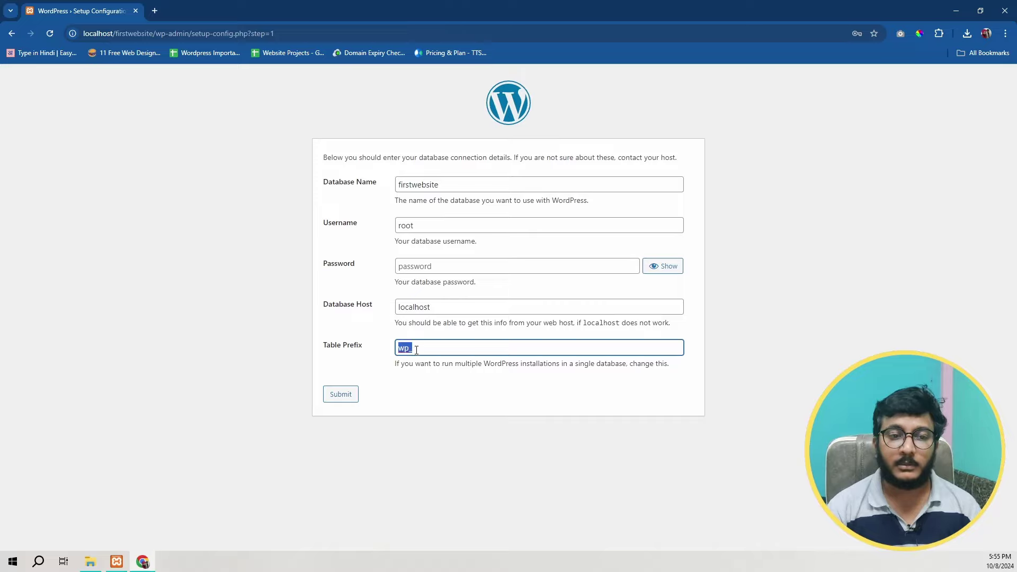
left_click(417, 349)
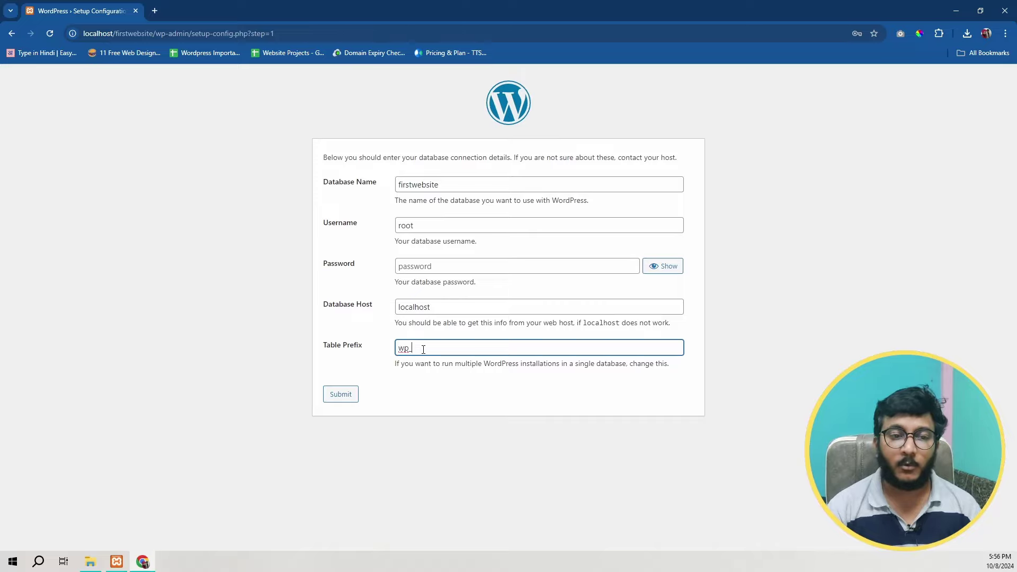
left_click(340, 394)
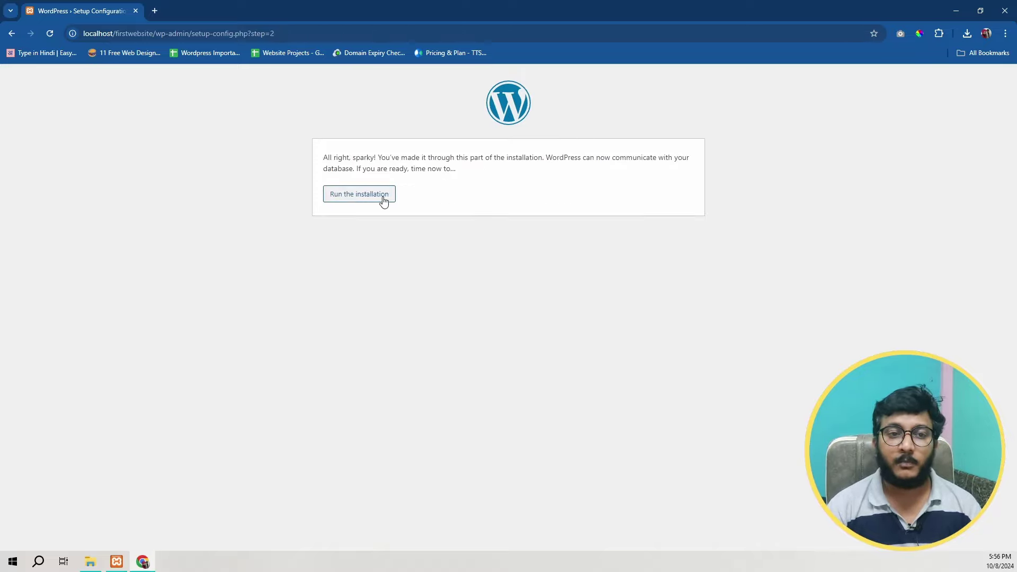
Step: Start the installation and set the site title to My First Website
left_click(348, 196)
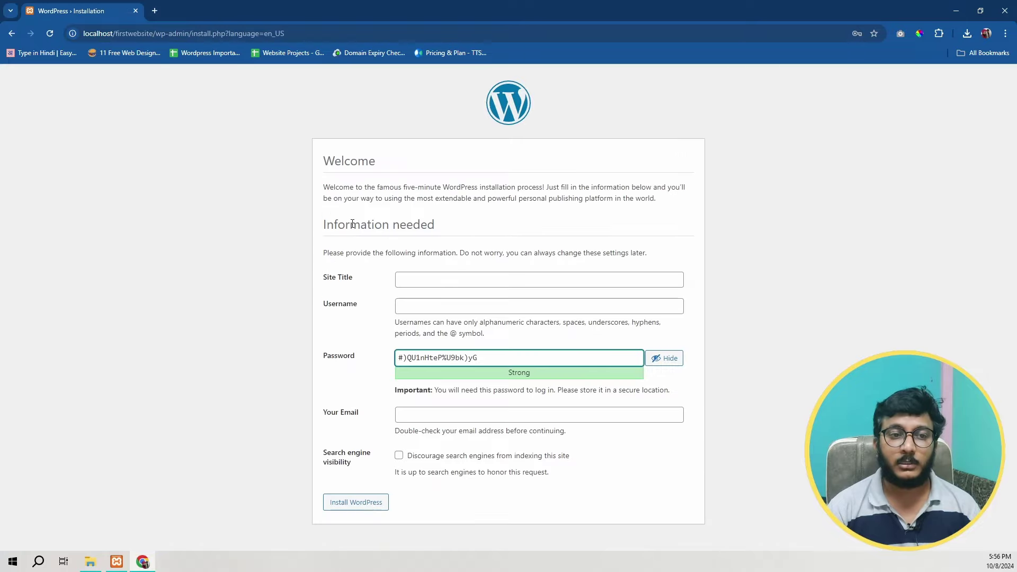
left_click_drag(301, 136, 715, 367)
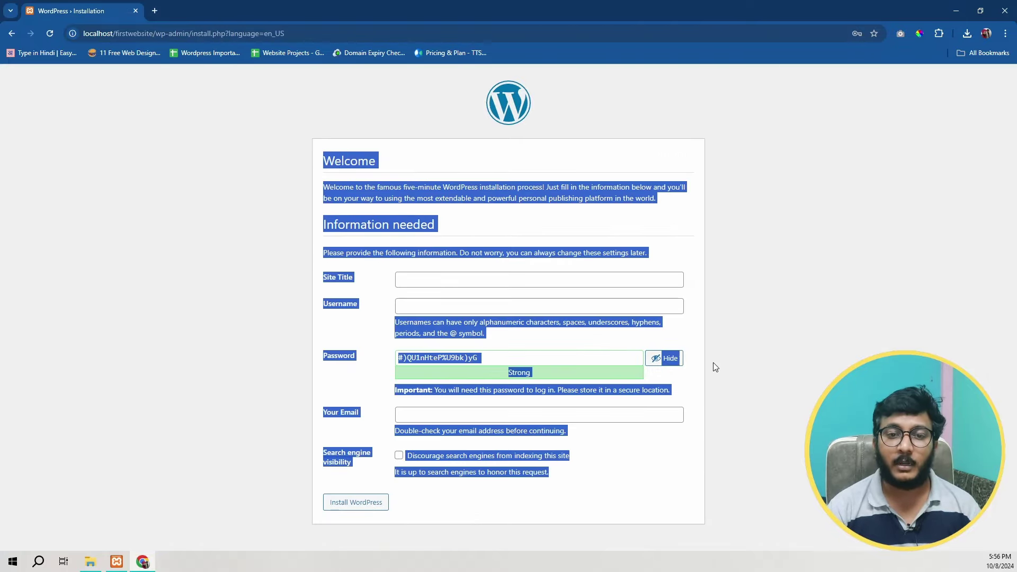
left_click(719, 411)
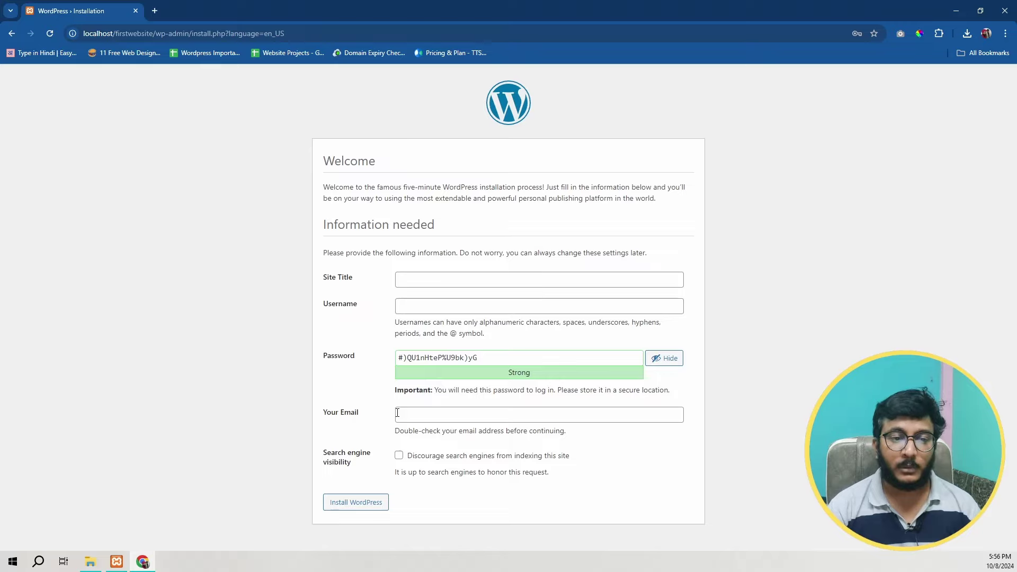
left_click(424, 281)
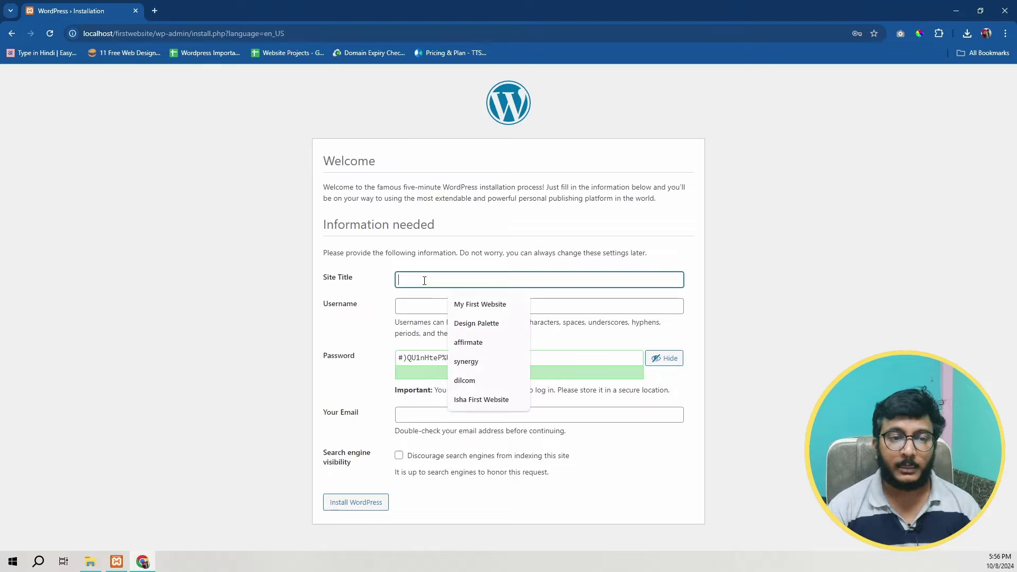
left_click(458, 304)
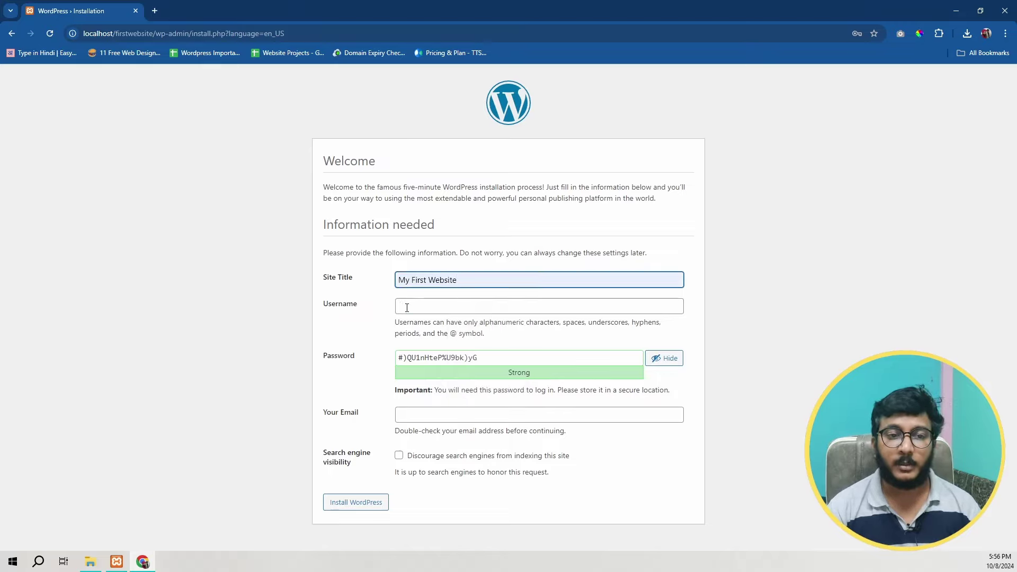
Step: Choose the suggested admin username and replace the generated password with a custom one
left_click(407, 307)
left_click(460, 328)
left_click(443, 358)
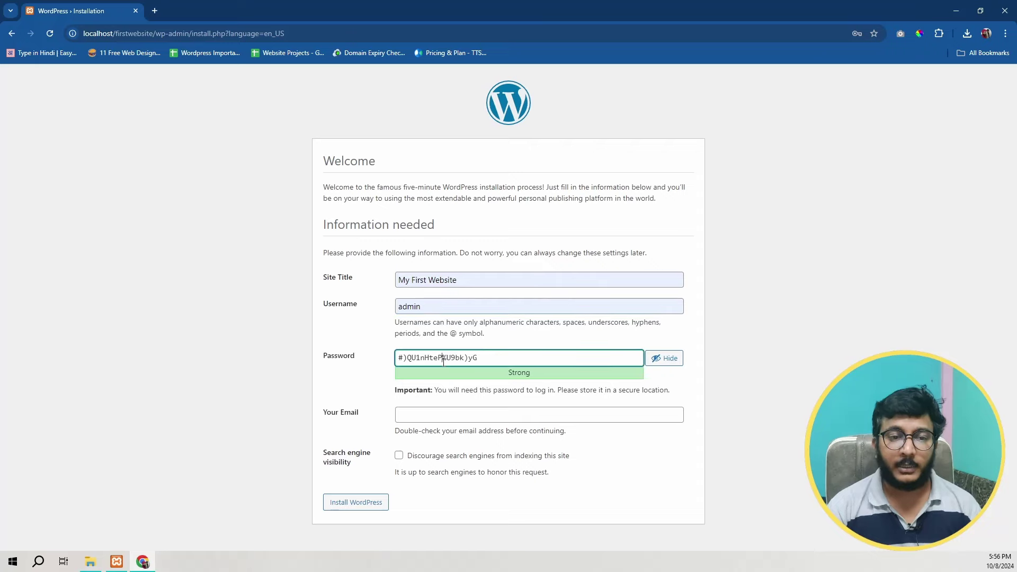
triple_click(466, 358)
type("Admin")
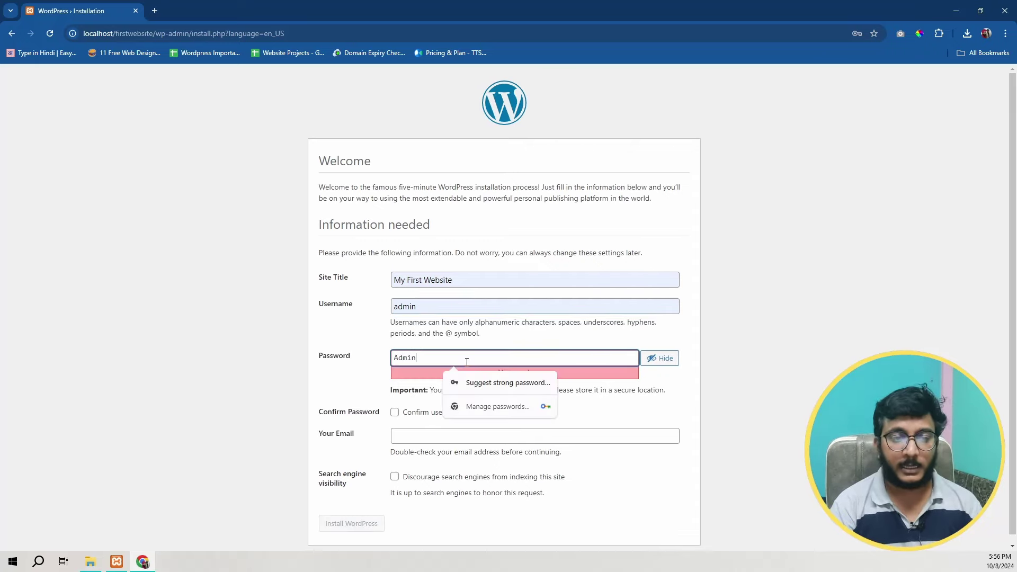
type("@123")
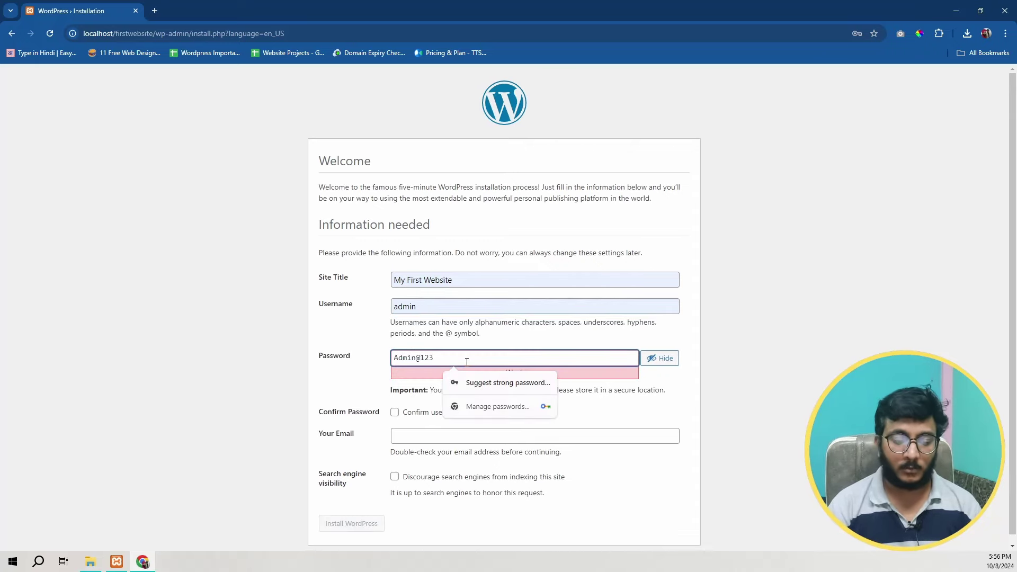
type("ABC")
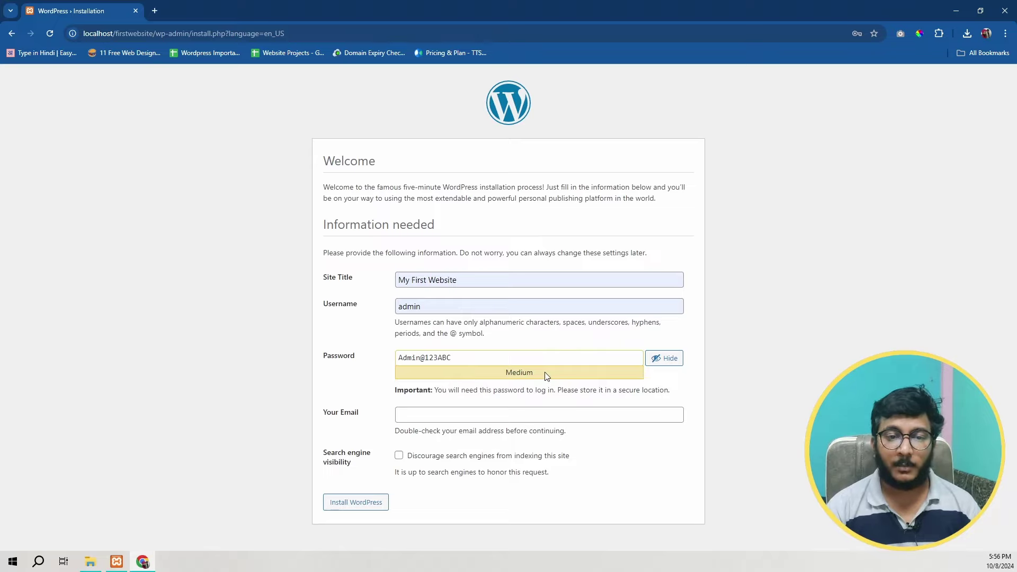
Step: Fill in the administrator's e-mail address from the browser's suggestion
left_click(429, 413)
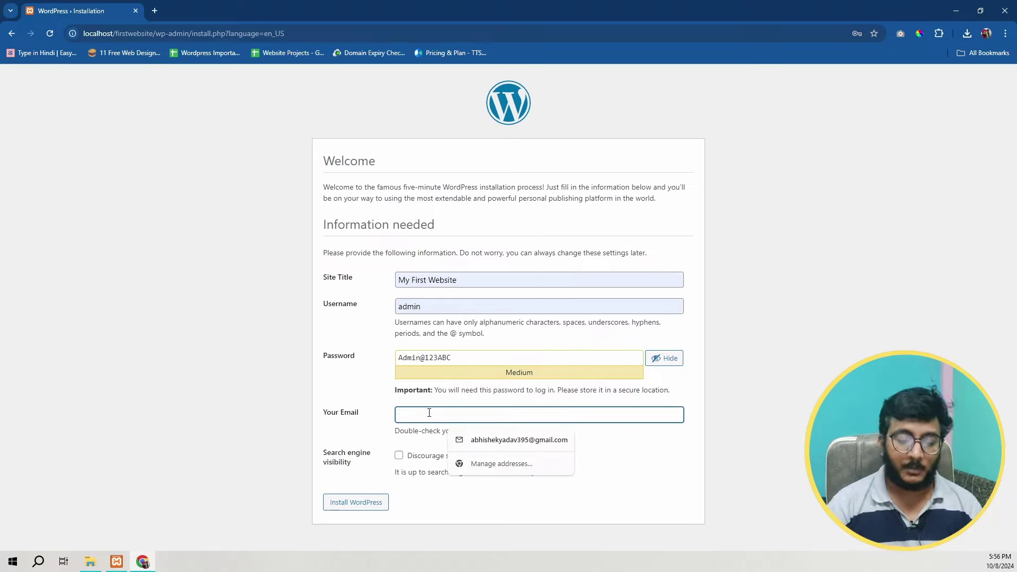
type("helo")
key("Down")
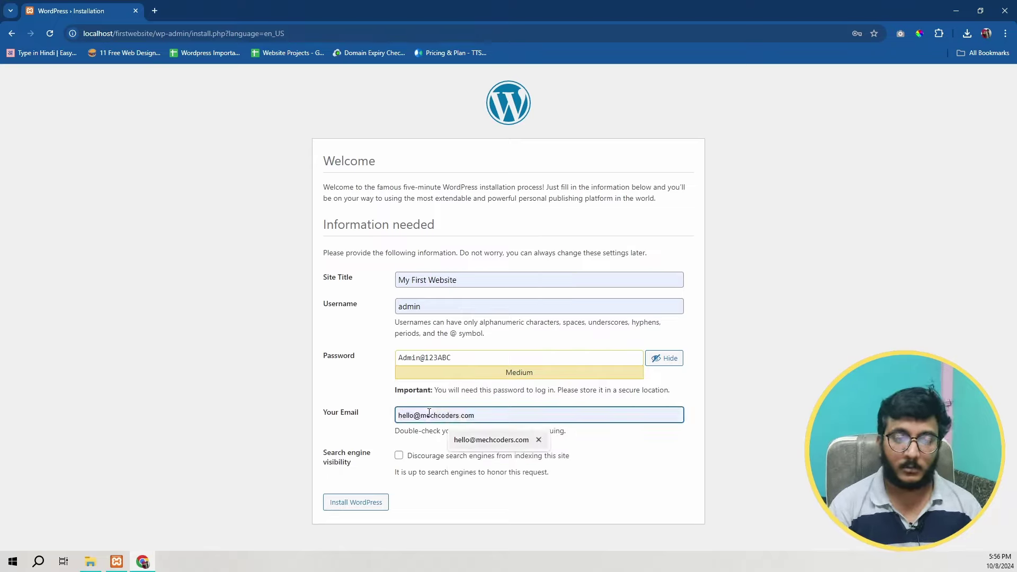
key("Return")
left_click(377, 413)
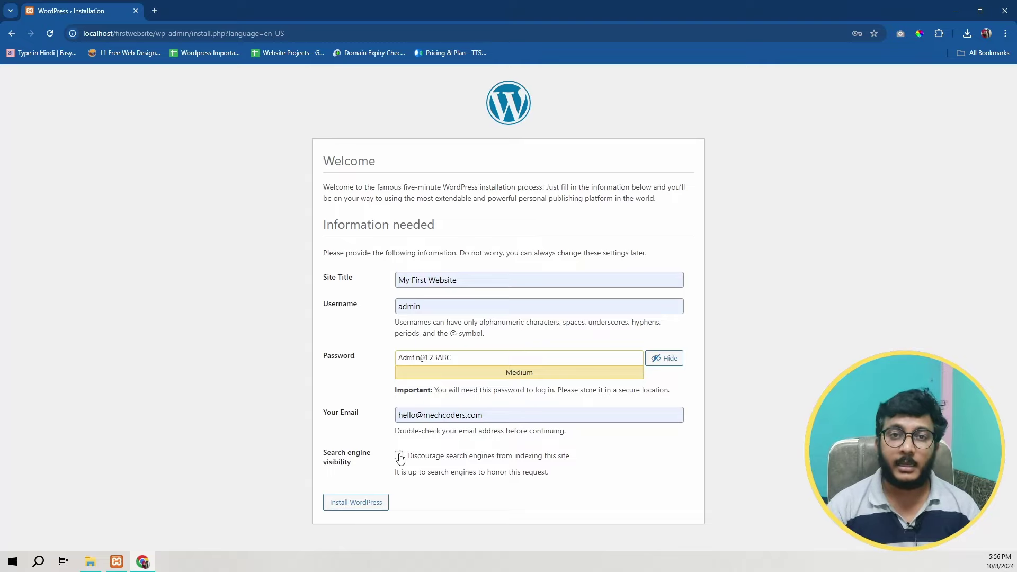
Step: Leave search engine indexing allowed and install WordPress
left_click(399, 456)
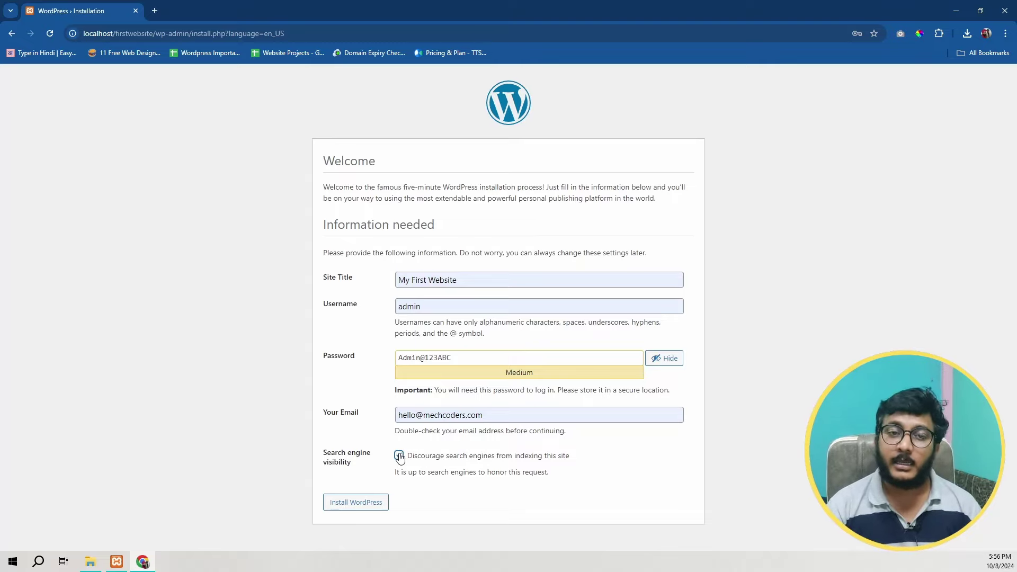
left_click(400, 457)
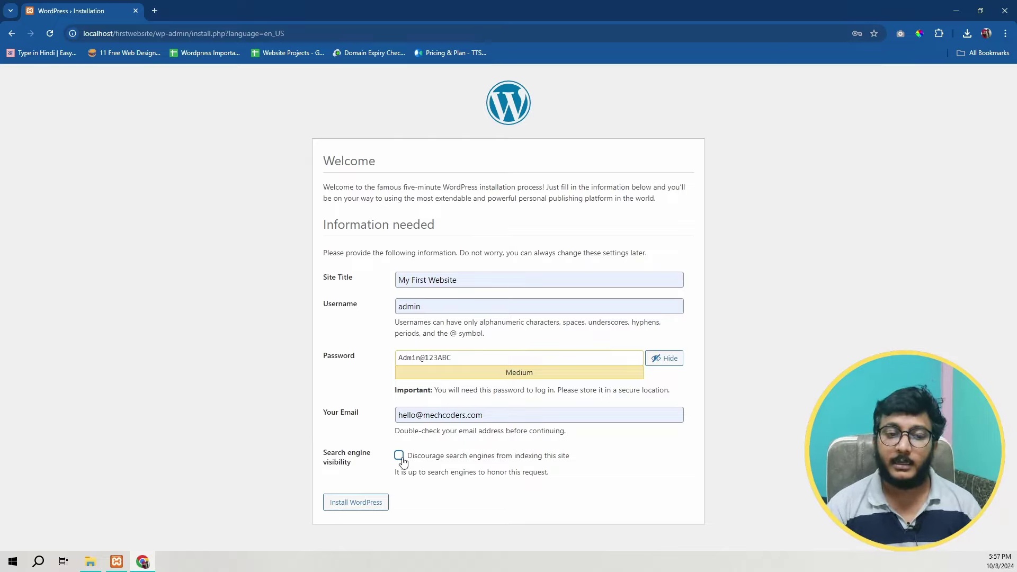
left_click(355, 507)
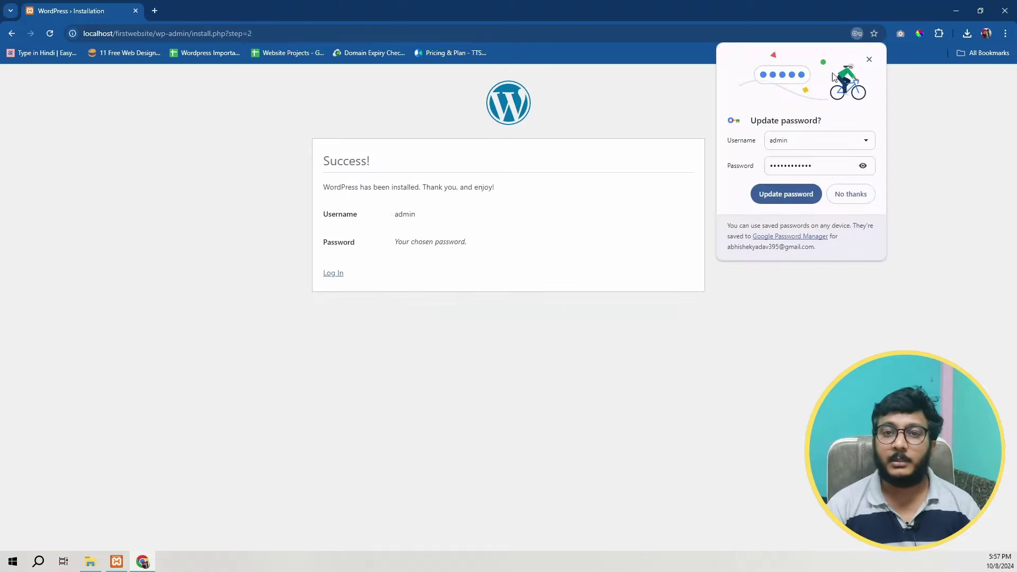
Step: Dismiss the password prompt, go to the login page, and load localhost/firstwebsite/wp-admin in a new tab
left_click(869, 59)
left_click(340, 276)
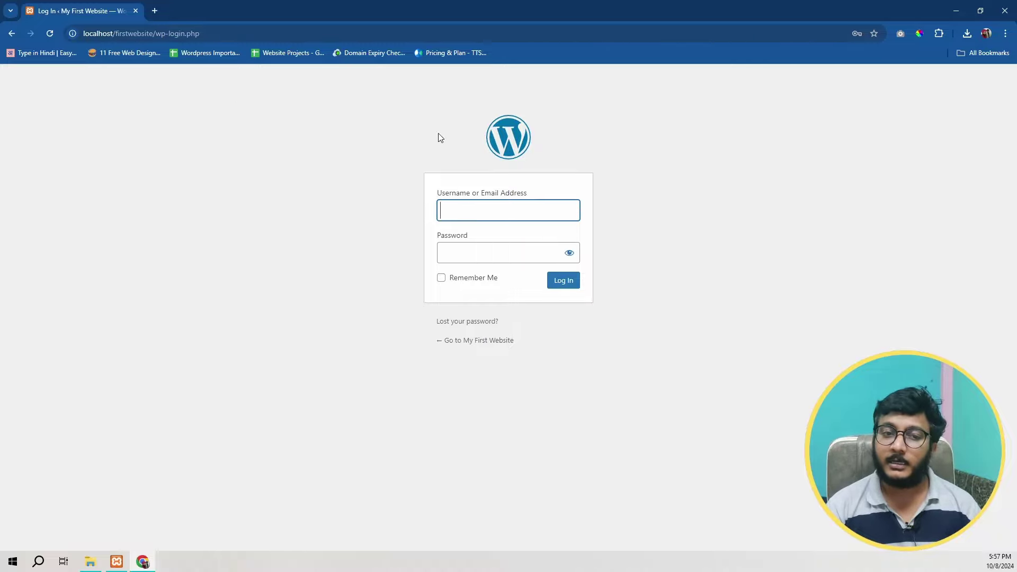
left_click(155, 10)
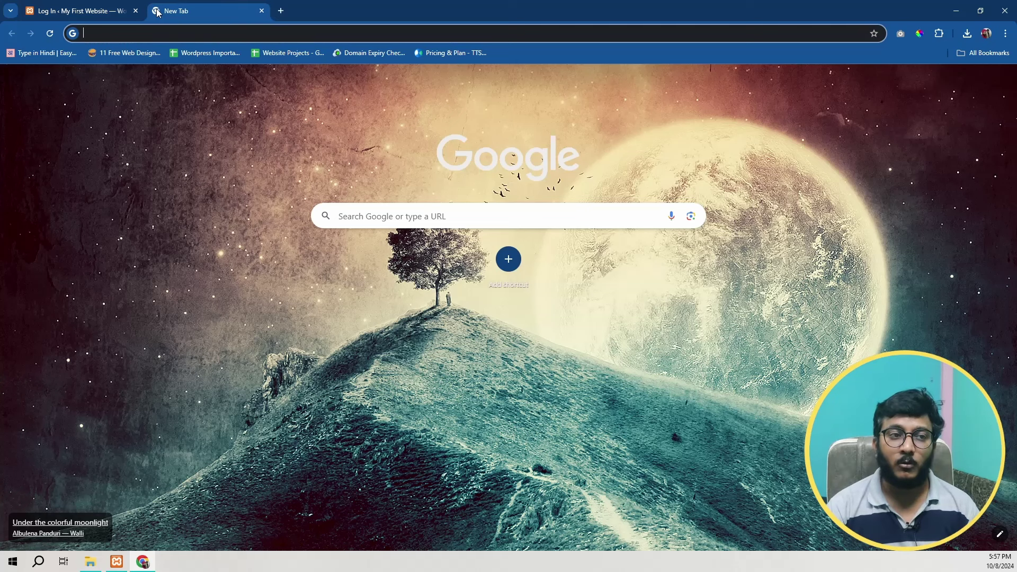
type("localhost")
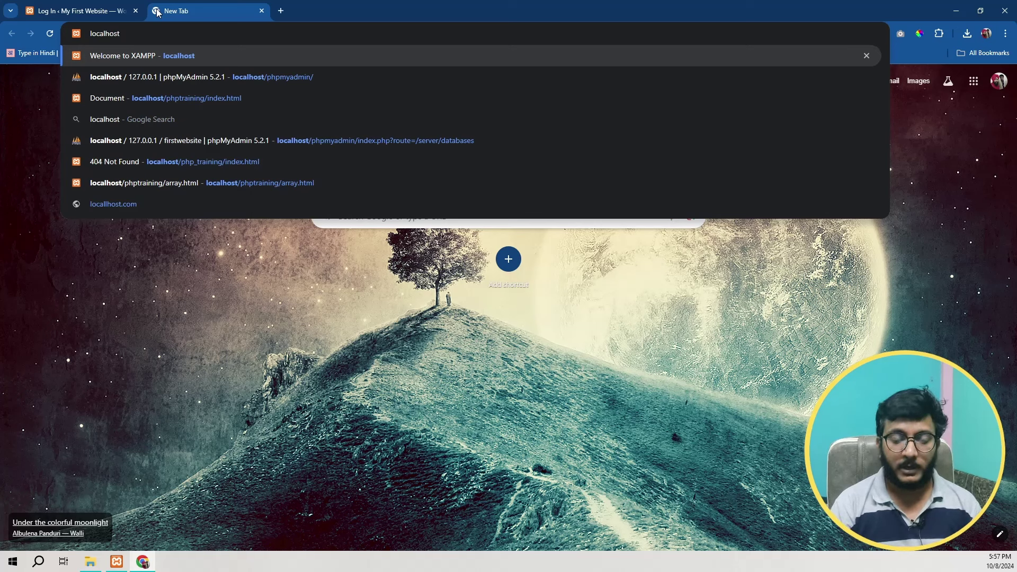
type("/firstwebsite/")
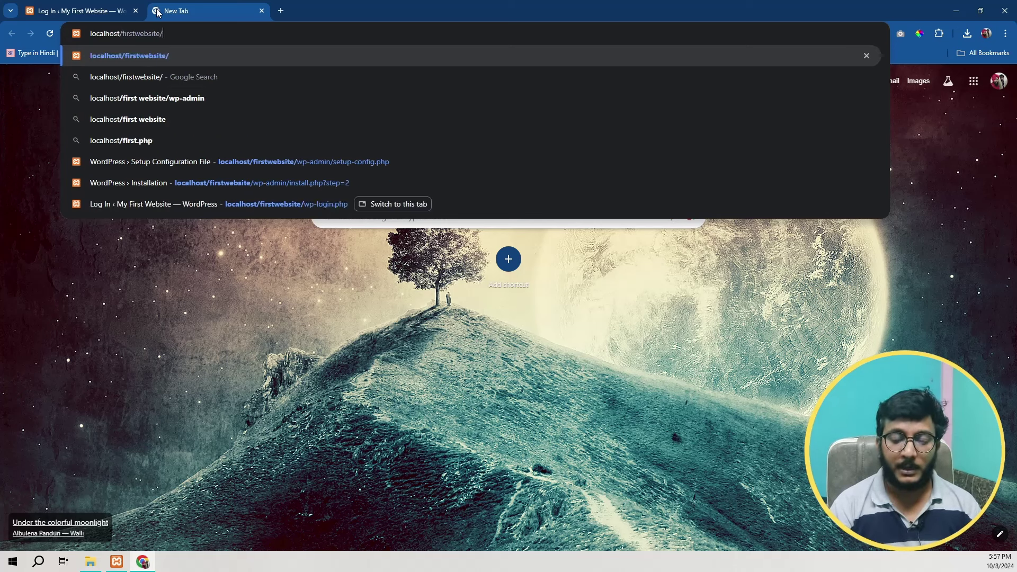
type("admin")
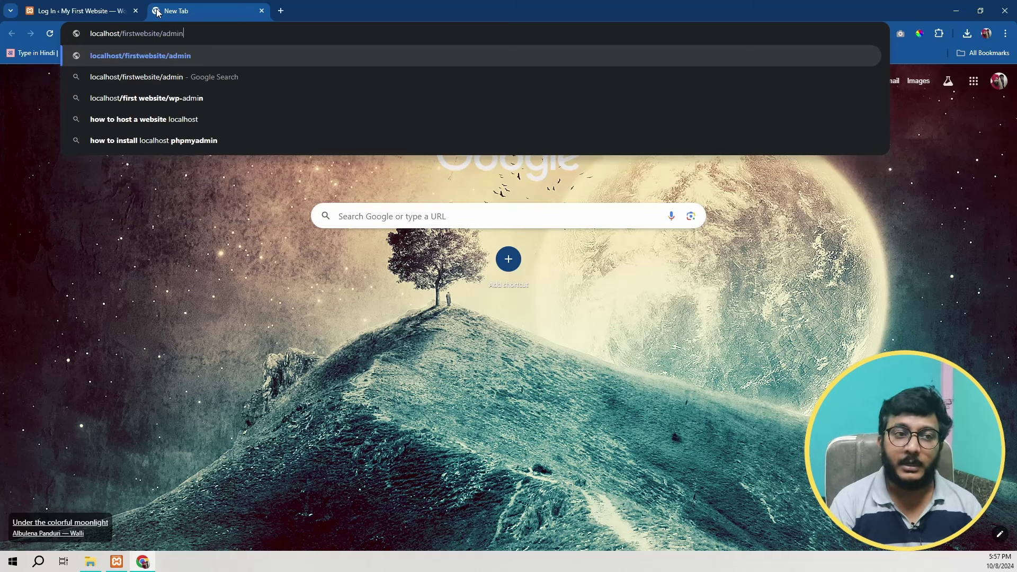
key("ctrl+shift+Left")
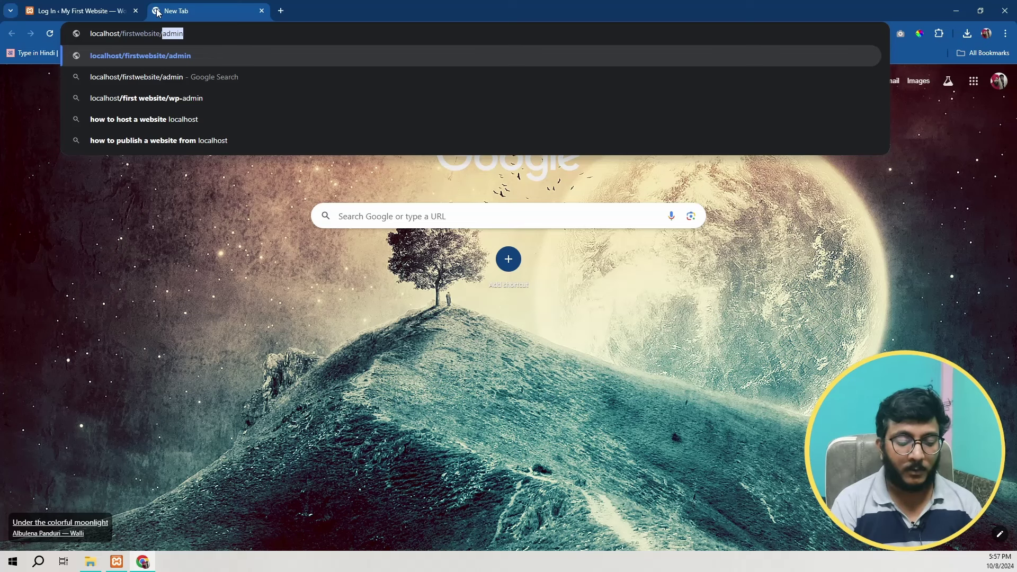
type("wp-admin")
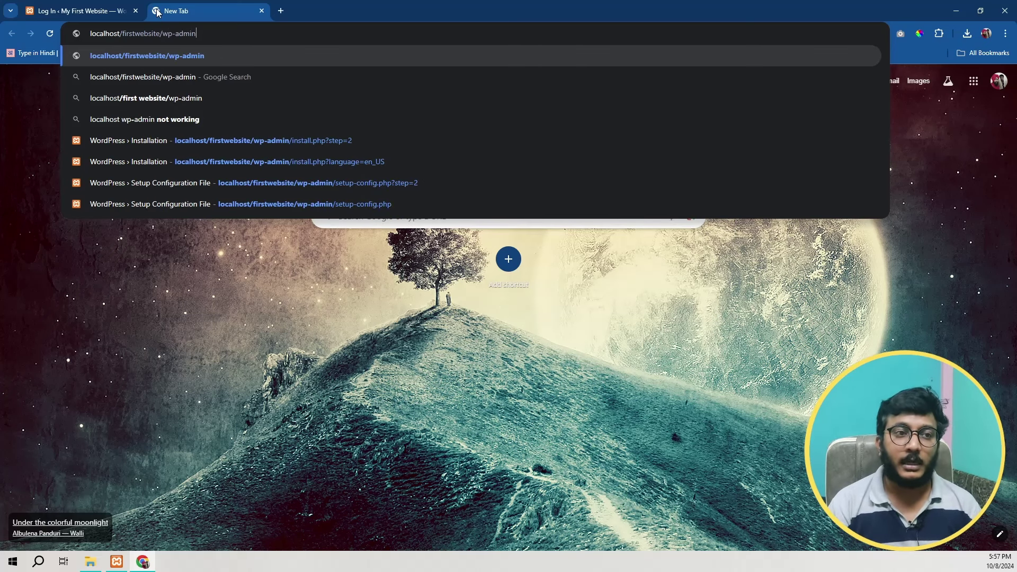
key("Return")
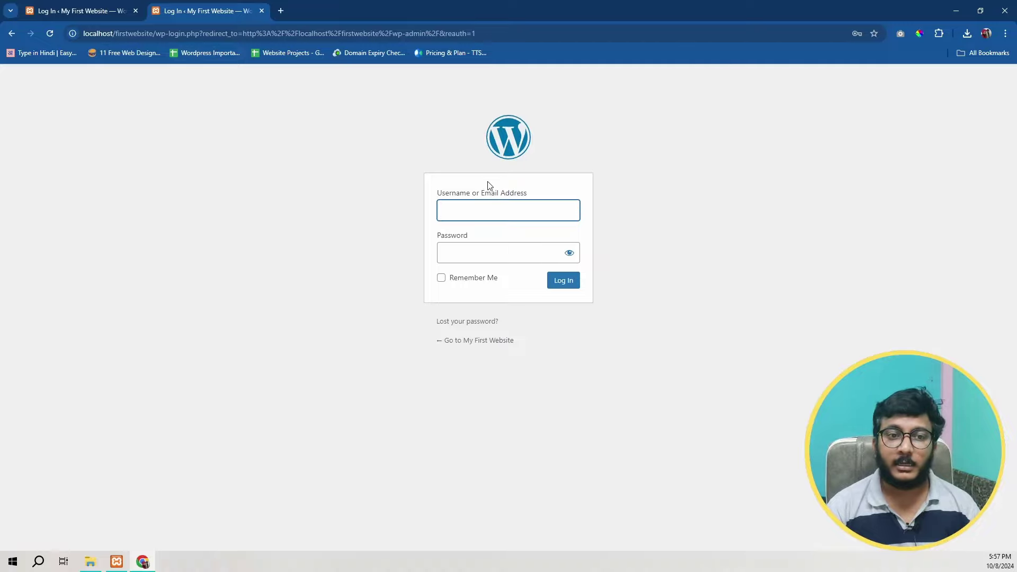
Step: Close the duplicate login tab, keeping the wp-admin redirect login page
left_click(477, 209)
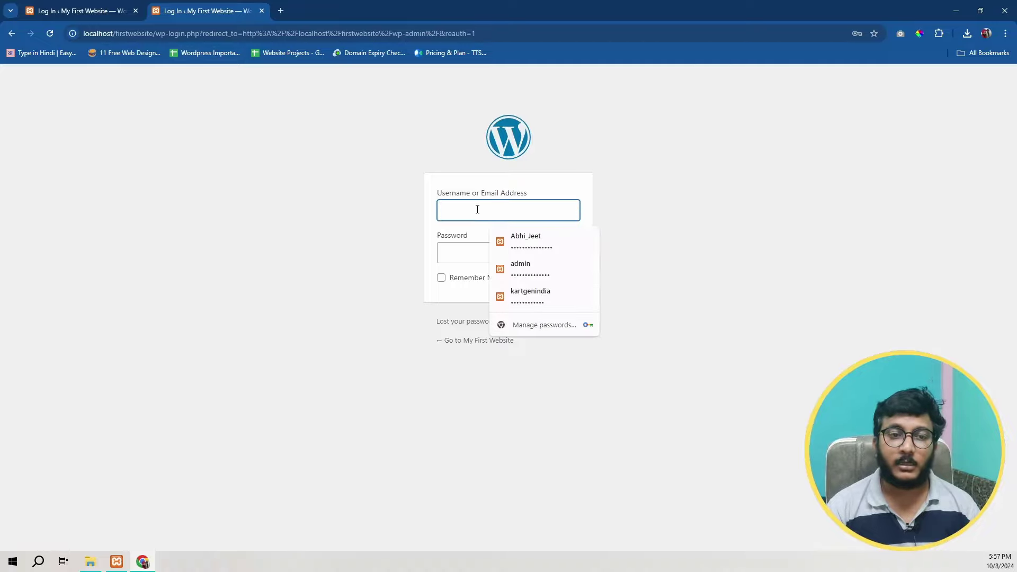
left_click(111, 5)
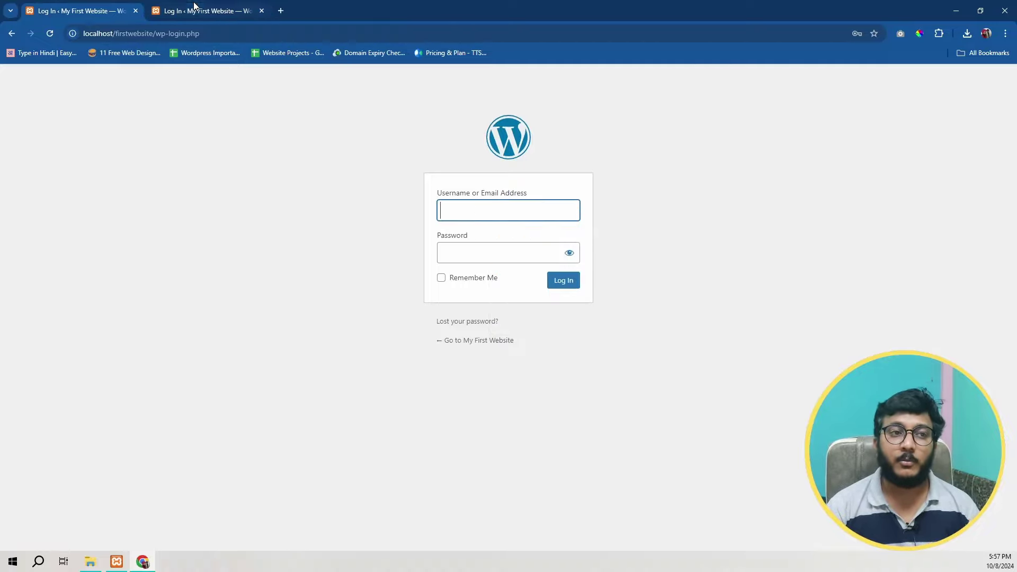
left_click(212, 10)
left_click(135, 10)
Step: Log in with the admin username and password, showing the password as plain text
left_click(459, 209)
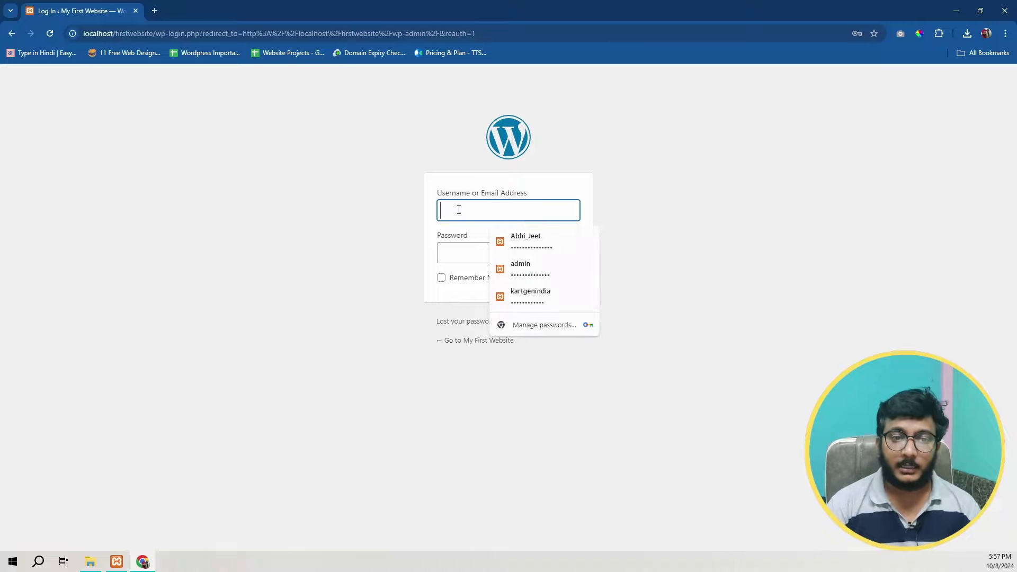
type("admin")
key("Tab")
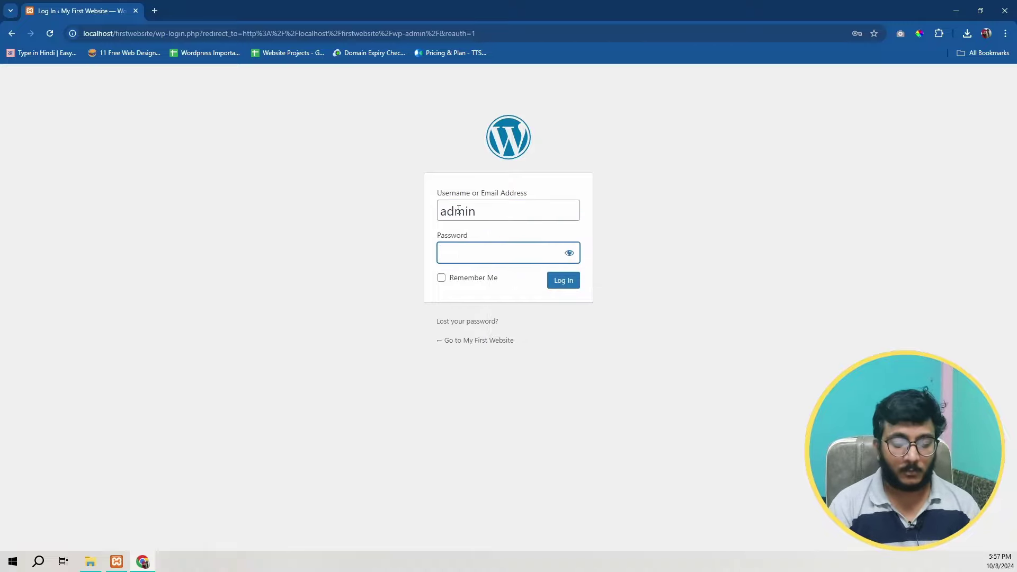
type("a")
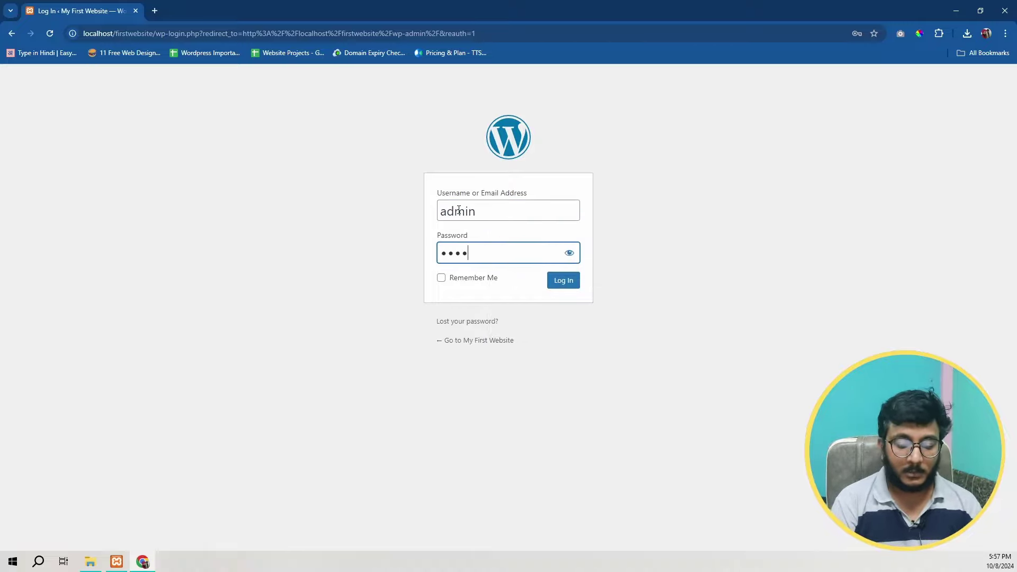
type("1234")
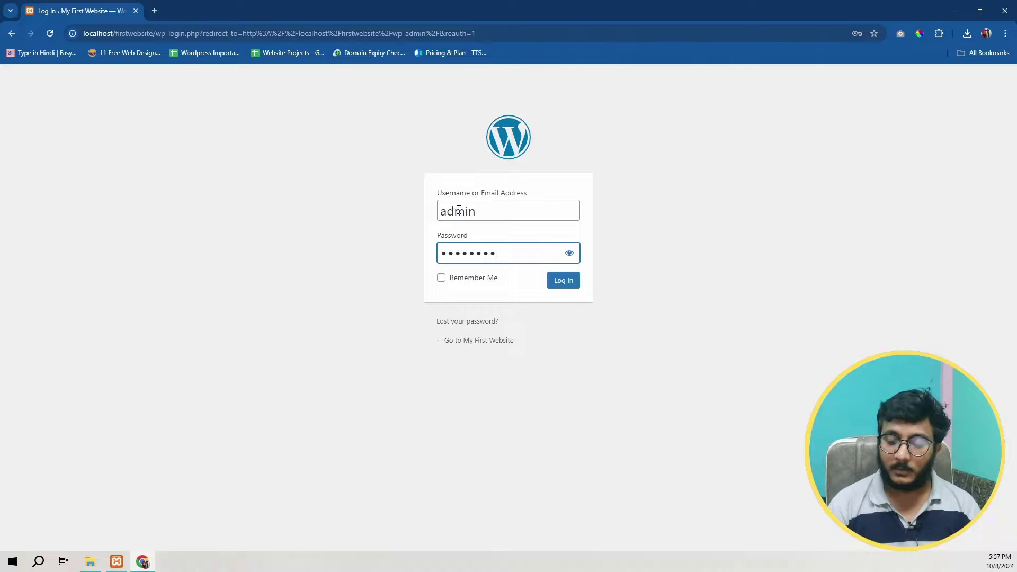
key("BackSpace")
key("BackSpace")
key("BackSpace")
key("BackSpace")
key("BackSpace")
key("BackSpace")
type("in@1234")
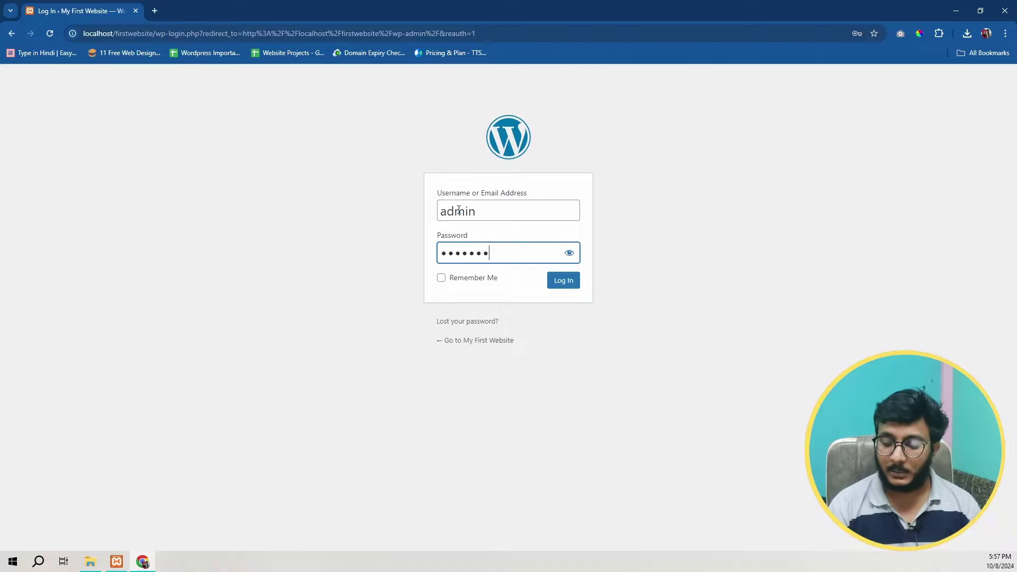
key("Tab")
key("space")
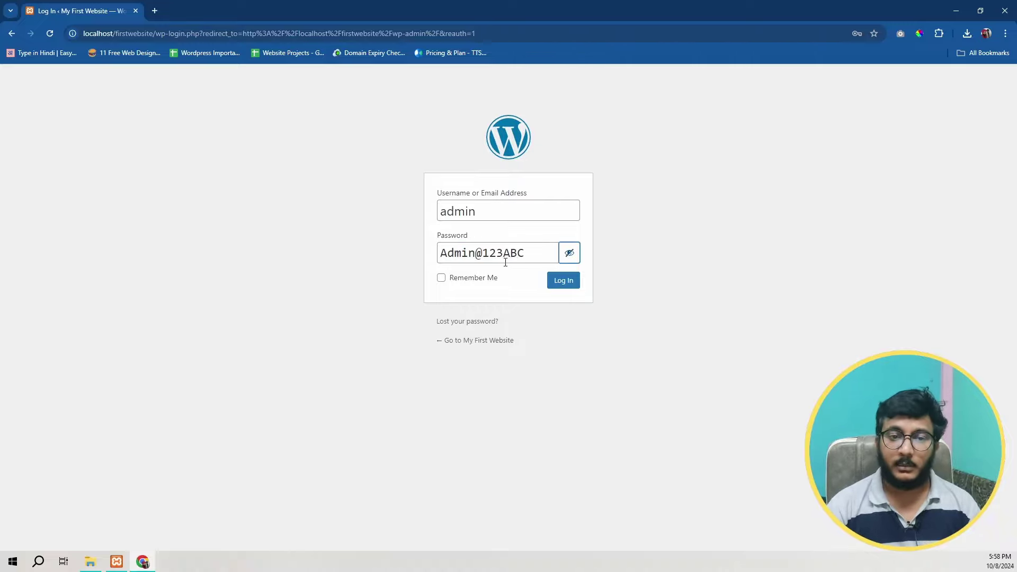
left_click(560, 283)
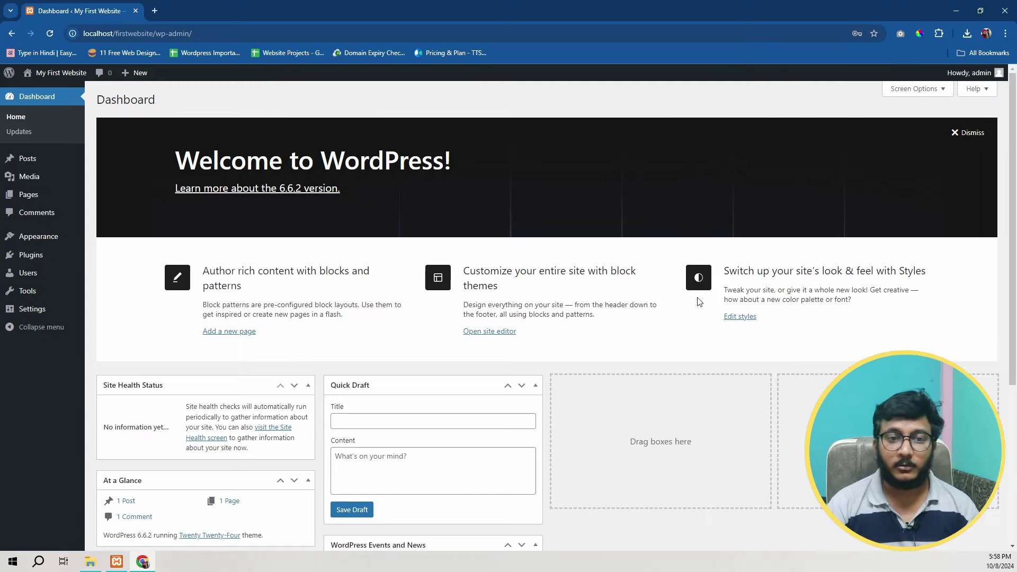
Step: Scroll the Dashboard, then visit Posts, Media Library, Pages and Appearance > Themes
scroll(470, 427, "down", 5)
scroll(616, 434, "up", 1)
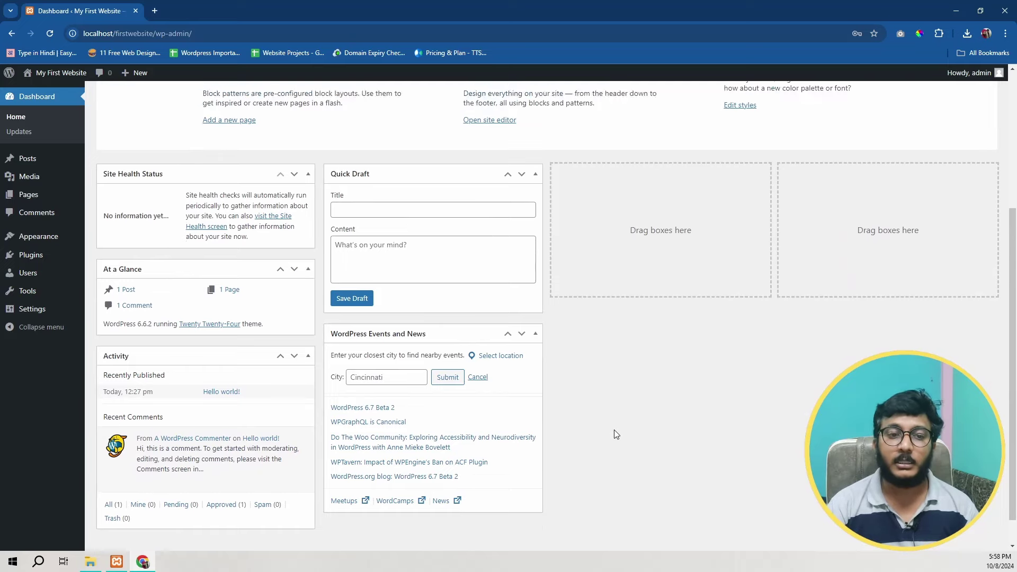
scroll(615, 434, "up", 4)
left_click(26, 159)
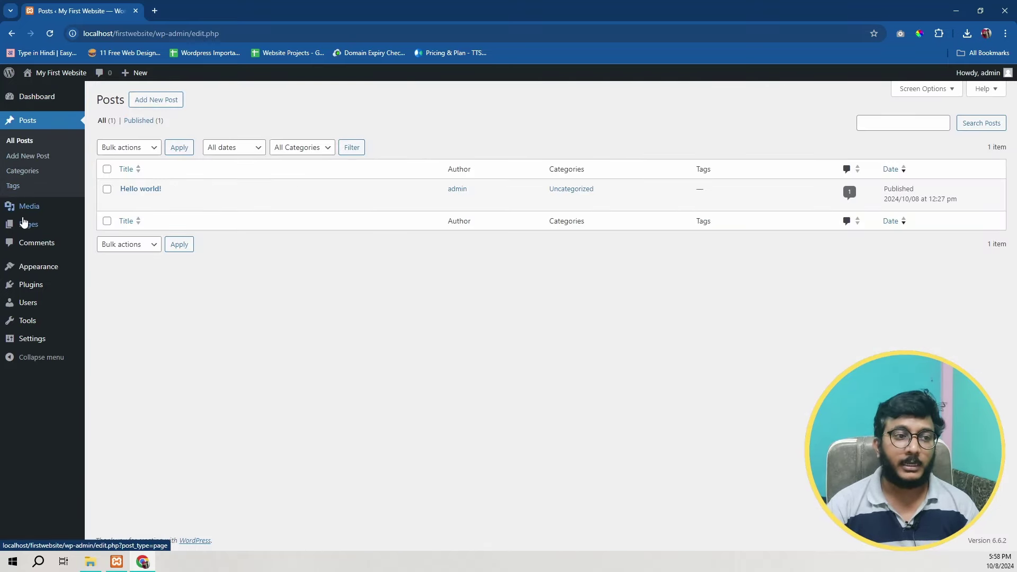
mouse_move(27, 207)
left_click(155, 212)
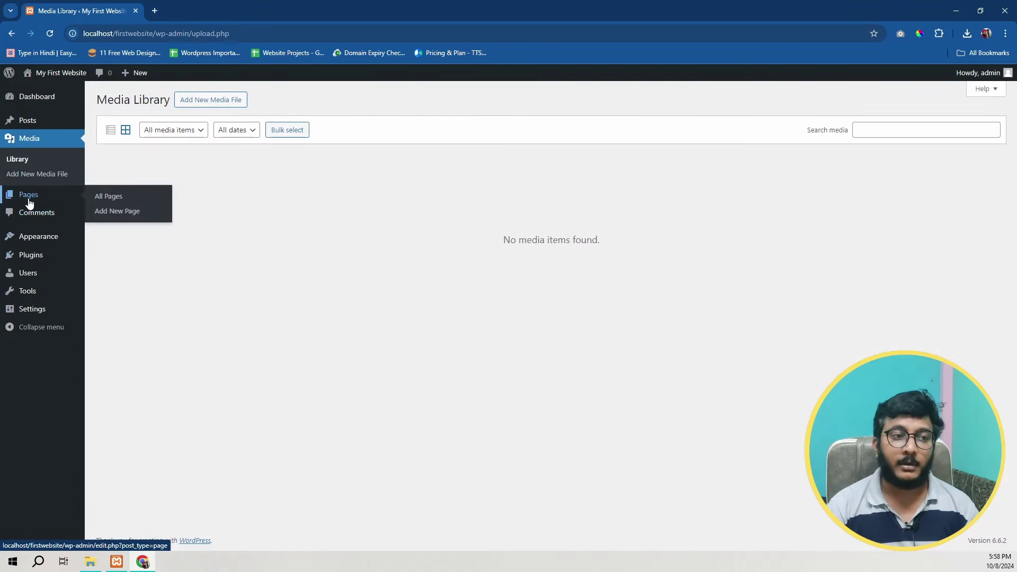
left_click(29, 203)
left_click(33, 237)
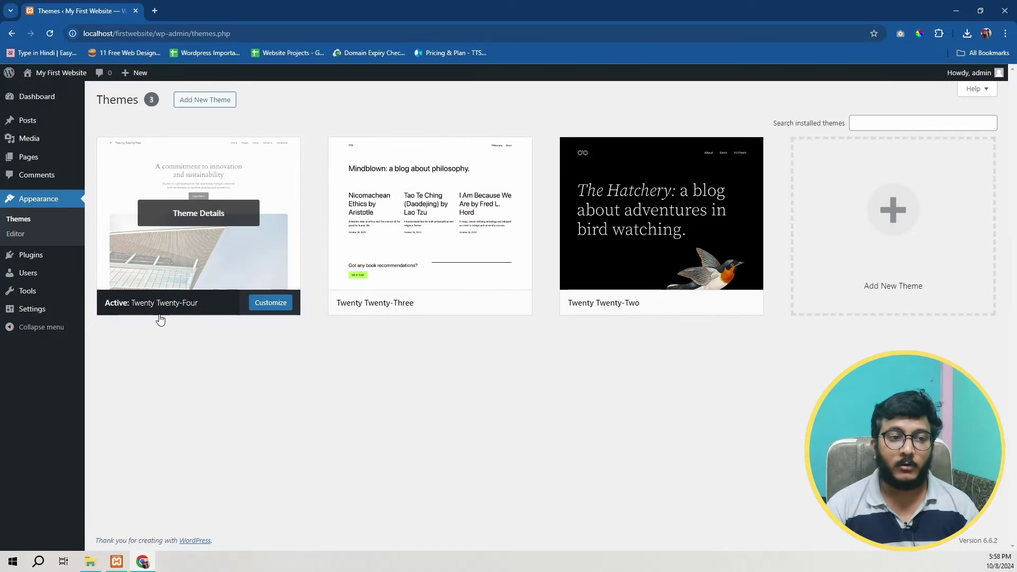
Step: View the site's front page down to the subscribers section, then add a blank tab
left_click(51, 79)
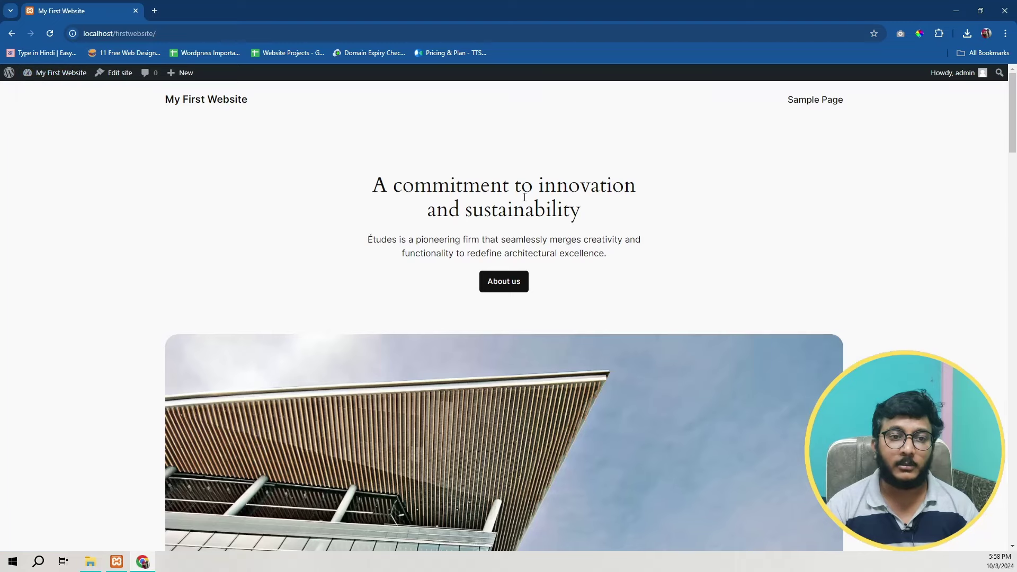
scroll(524, 197, "down", 20)
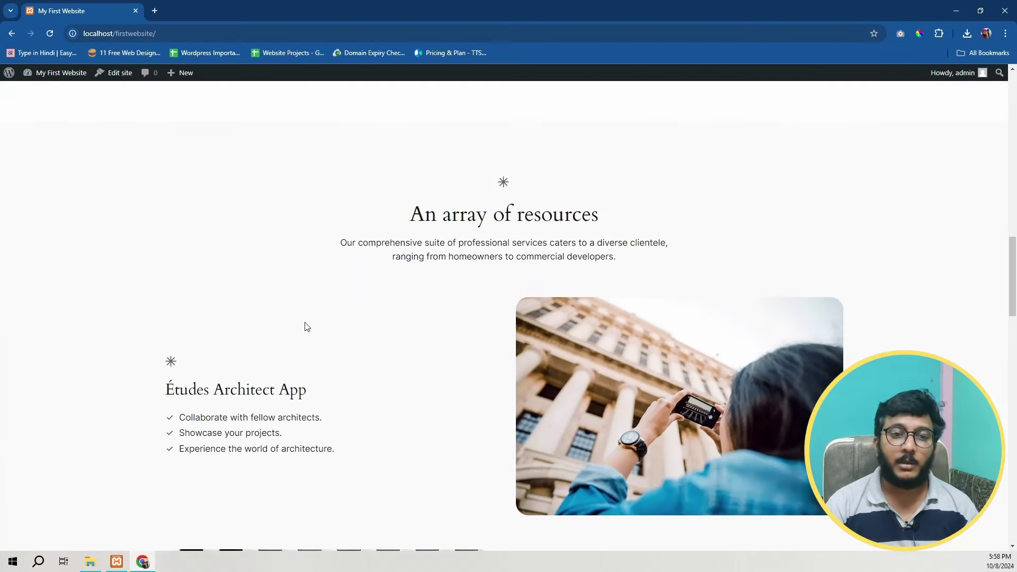
scroll(445, 319, "down", 20)
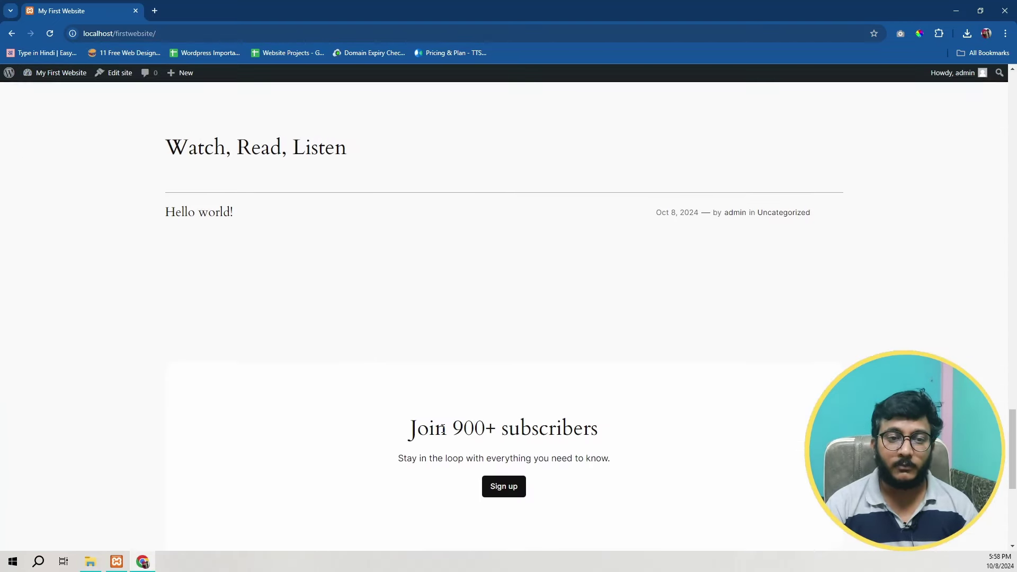
left_click(159, 10)
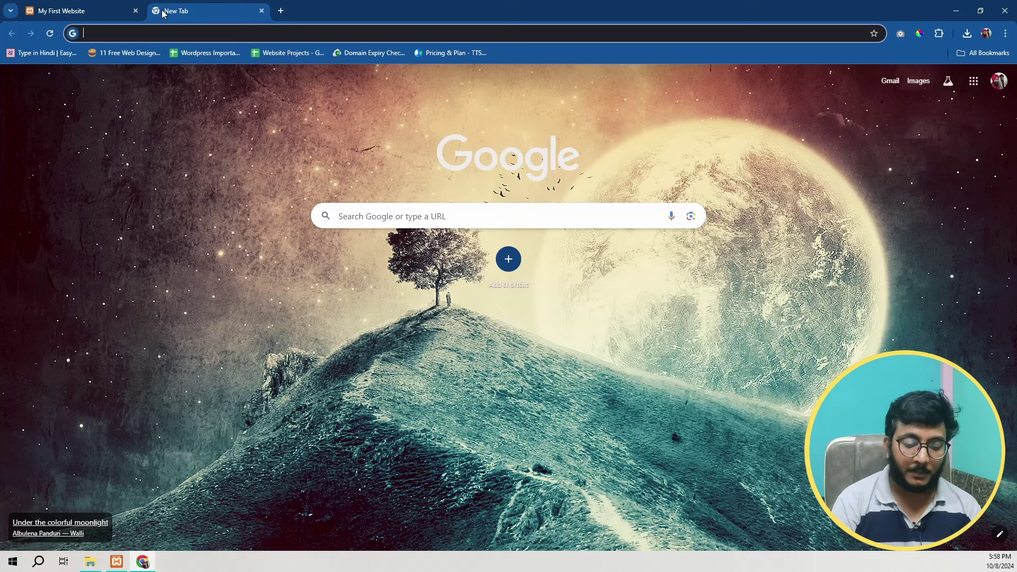
Step: Load localhost/firstwebsite and scroll its front page, then start a third tab
type("localhost/")
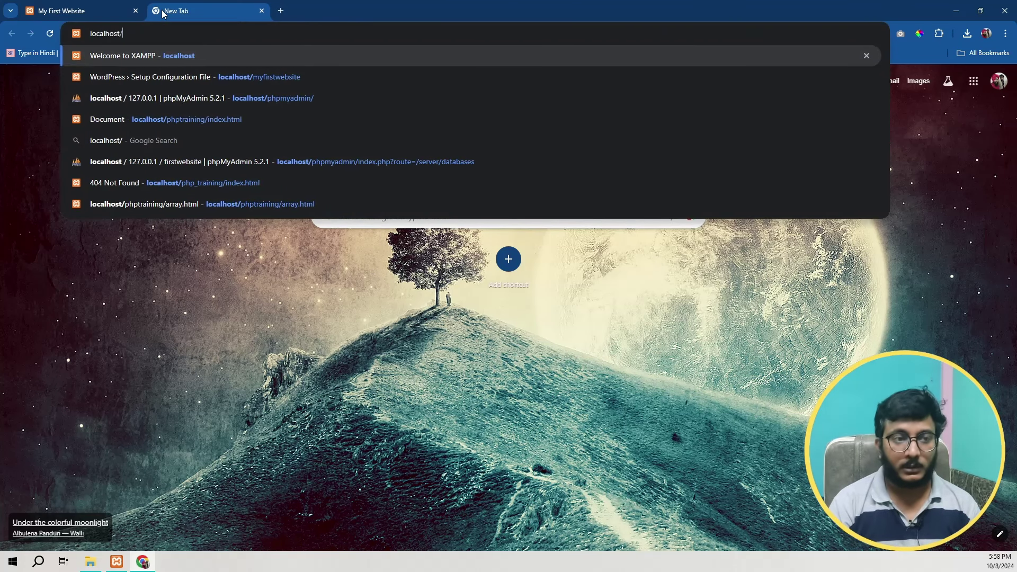
type("firstwebsite")
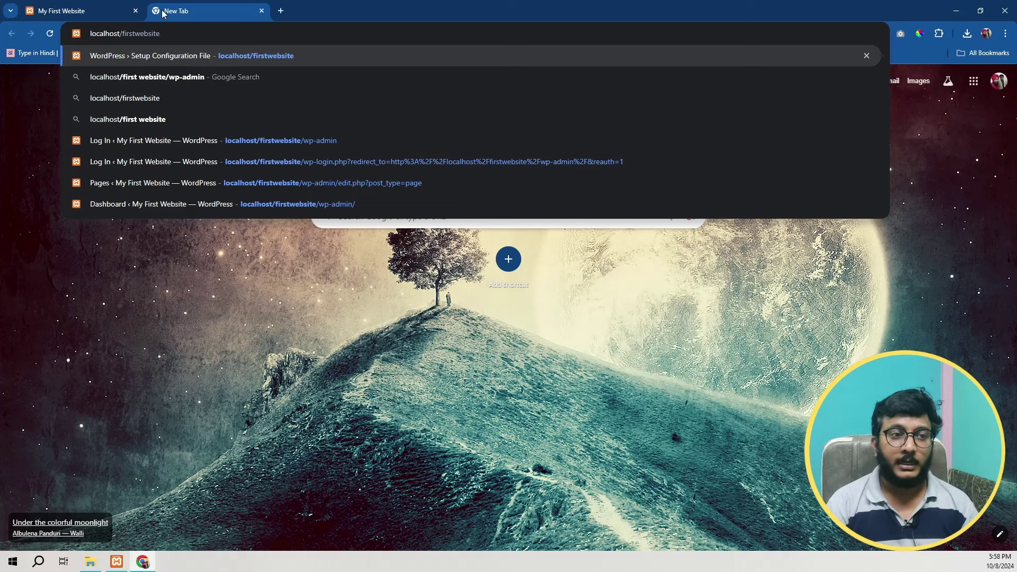
key("Return")
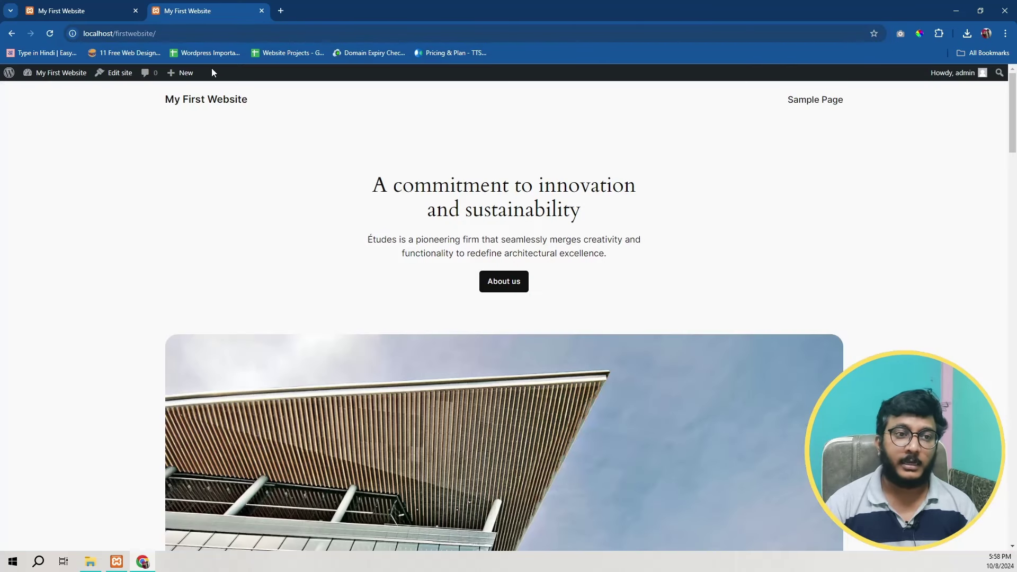
scroll(486, 411, "down", 5)
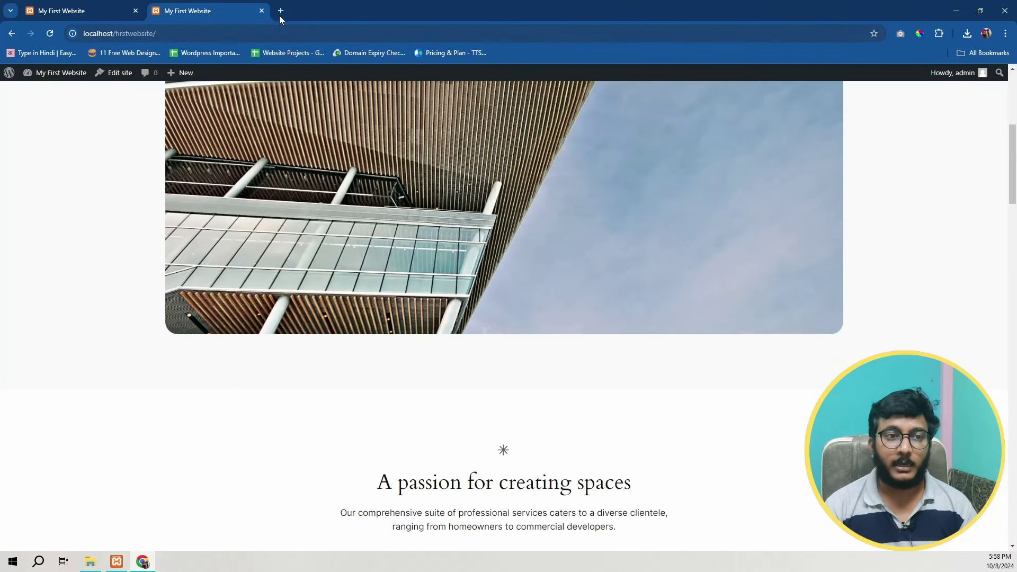
left_click_drag(115, 34, 183, 33)
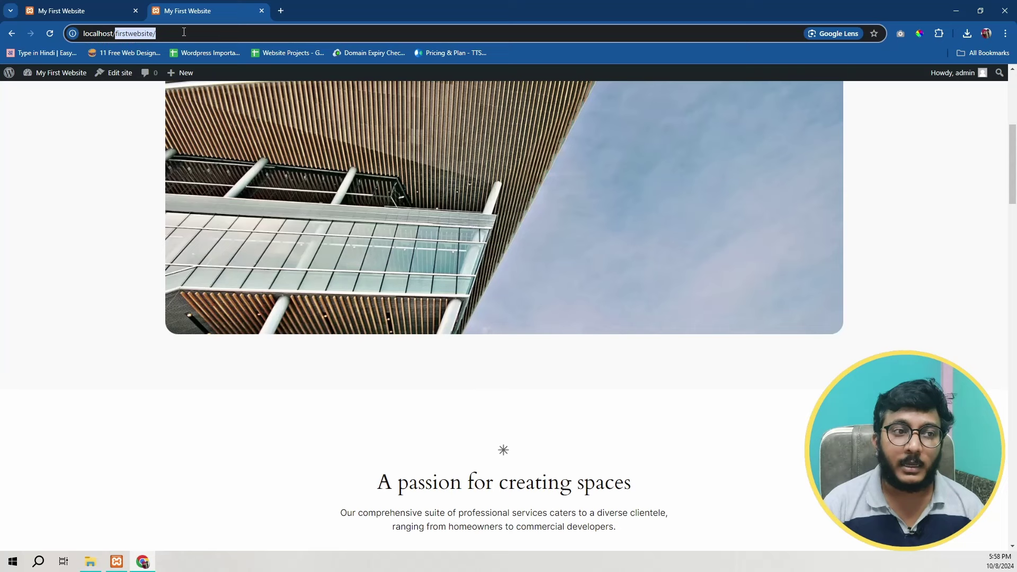
left_click(115, 34)
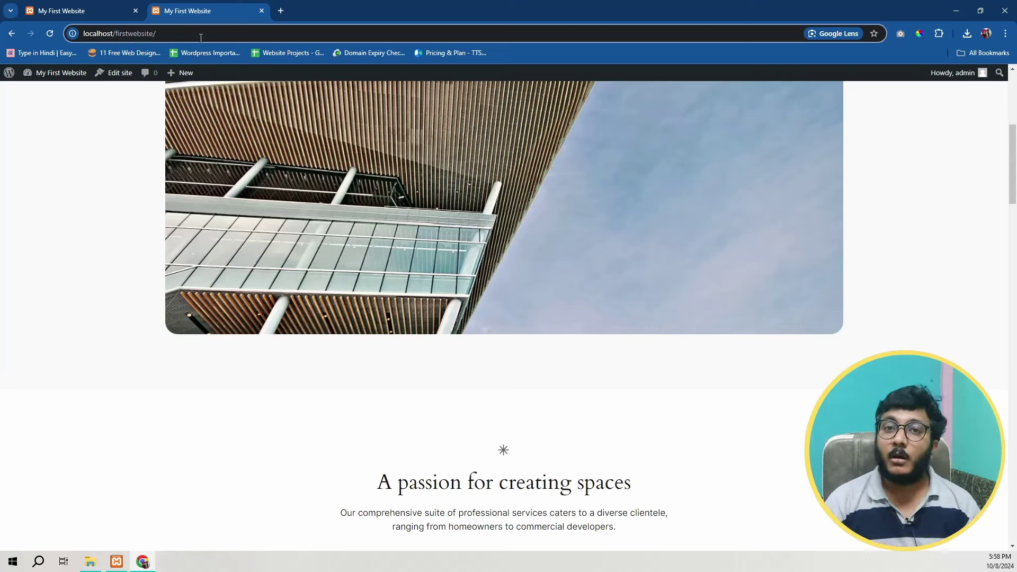
left_click(281, 10)
type("mechcoders.com")
key("Return")
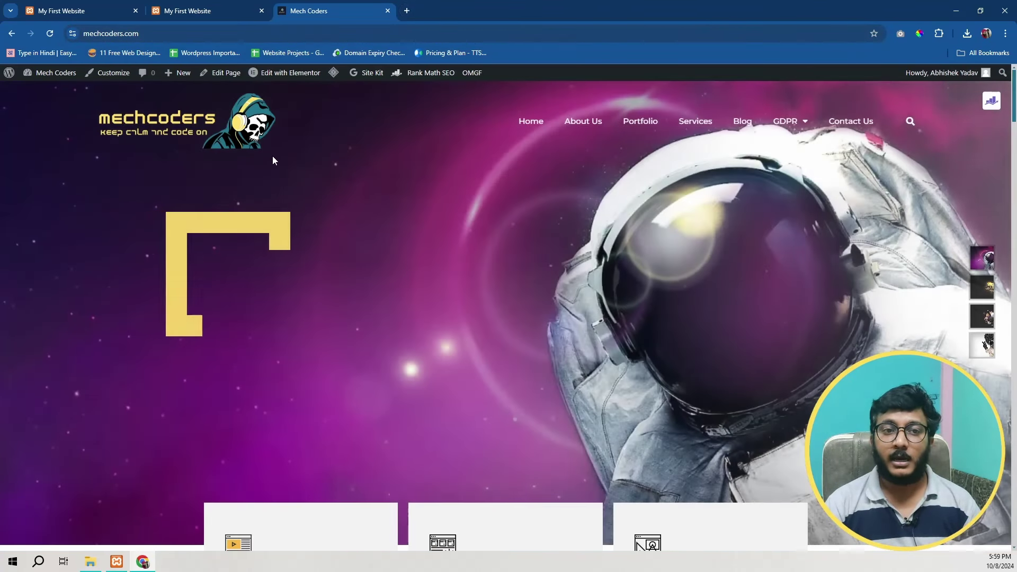
scroll(554, 201, "down", 5)
scroll(315, 272, "up", 5)
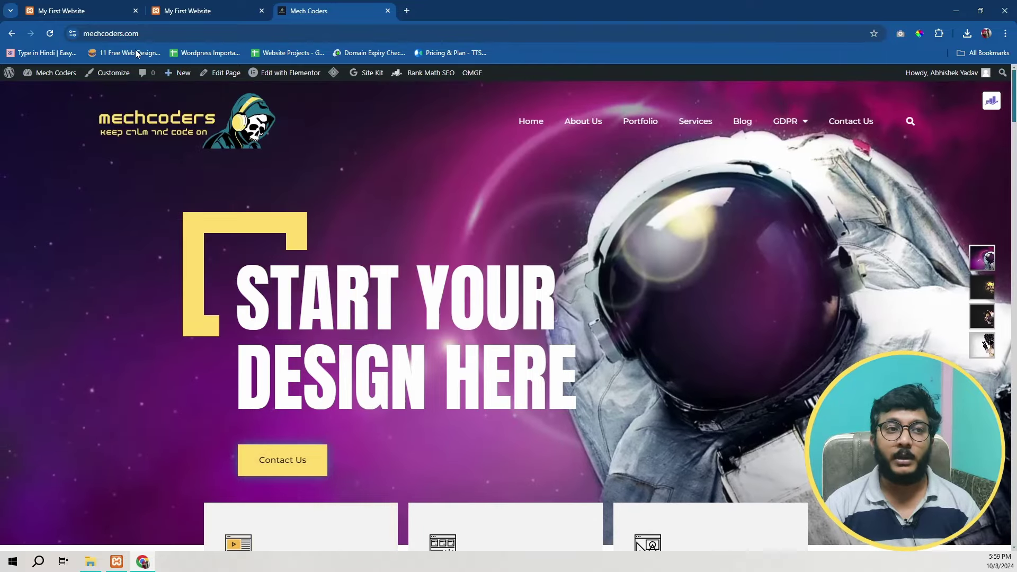
left_click(92, 34)
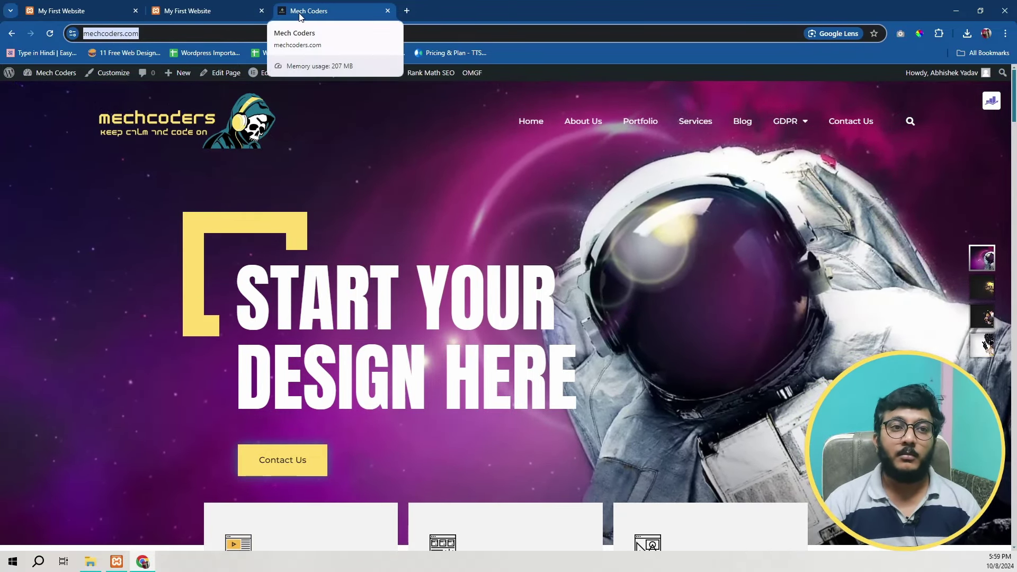
left_click(222, 14)
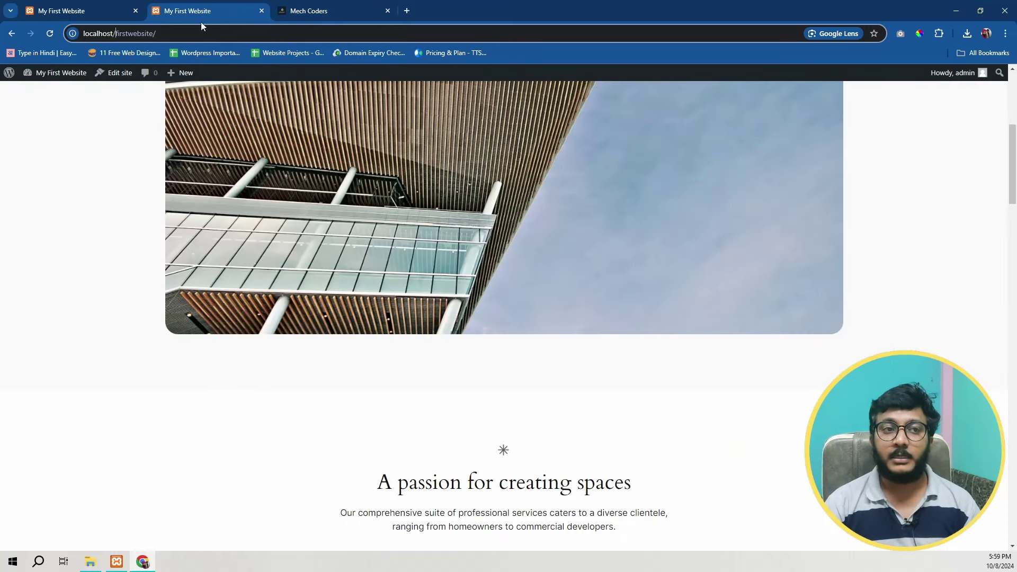
key("ctrl+Tab")
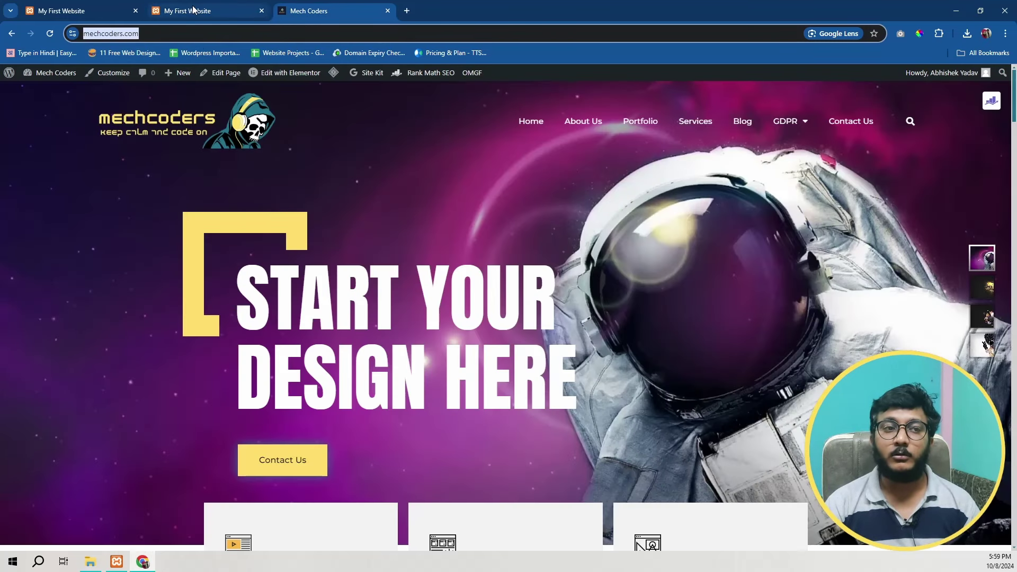
left_click(194, 9)
left_click_drag(119, 33, 83, 35)
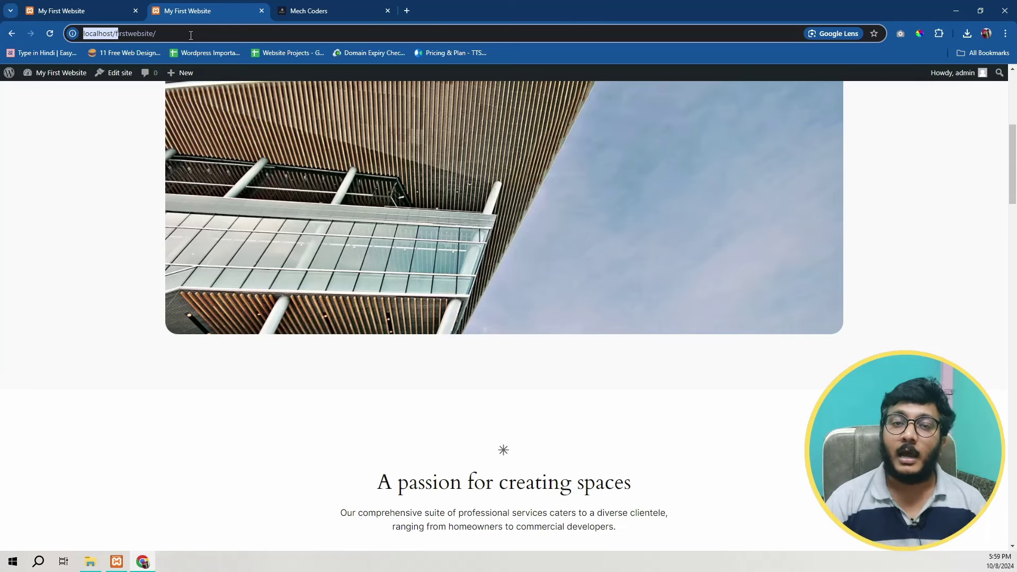
left_click(116, 36)
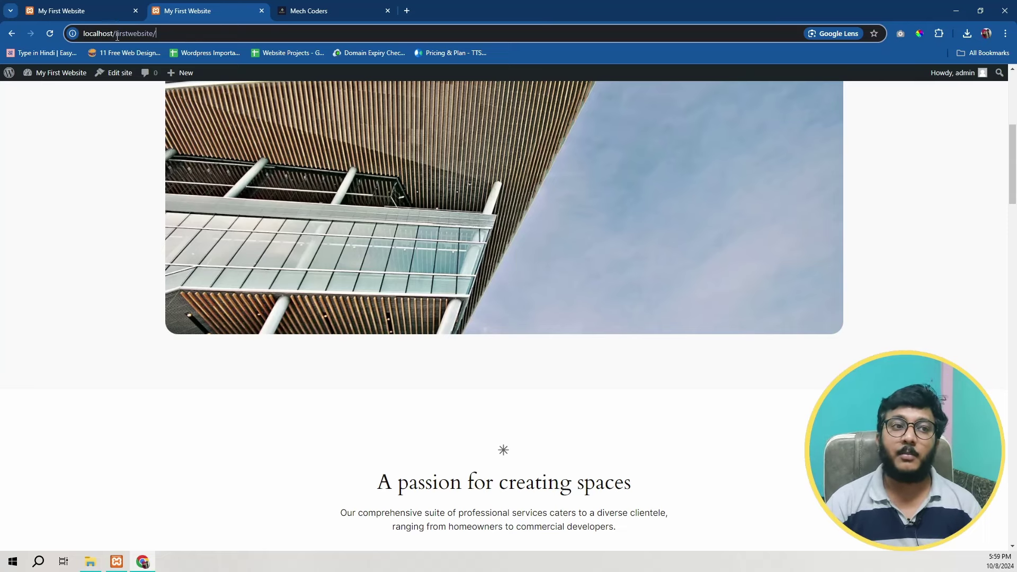
left_click_drag(117, 37, 170, 38)
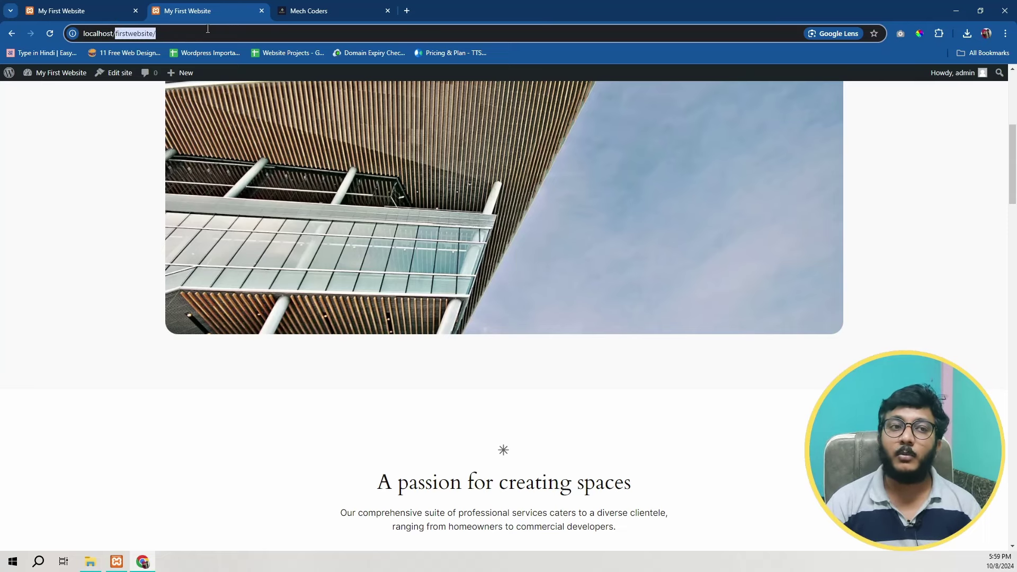
left_click(207, 33)
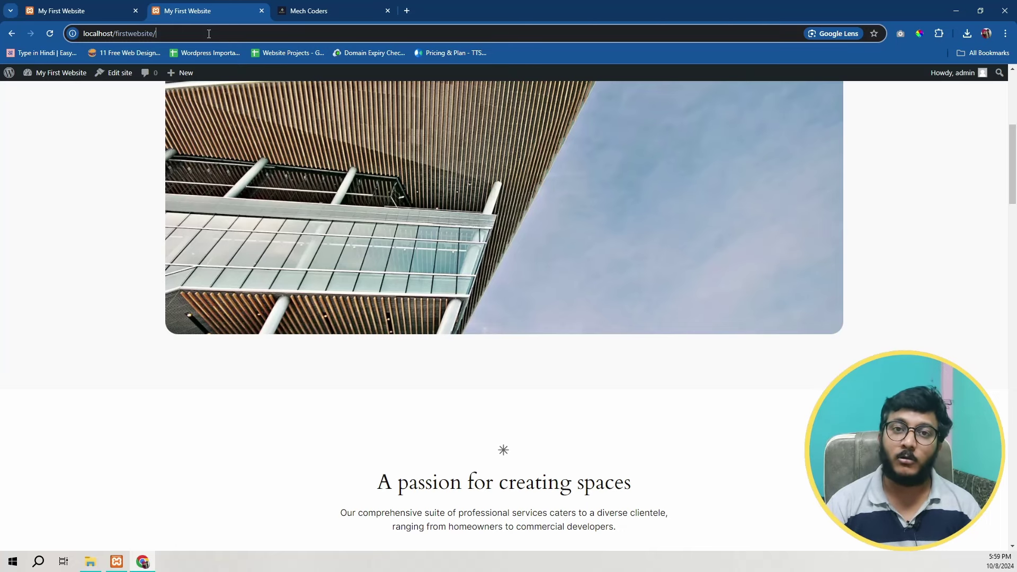
left_click(295, 12)
key("ctrl+w")
Step: From the front end, go to Users > All Users and review the admin user's Profile page
left_click(59, 77)
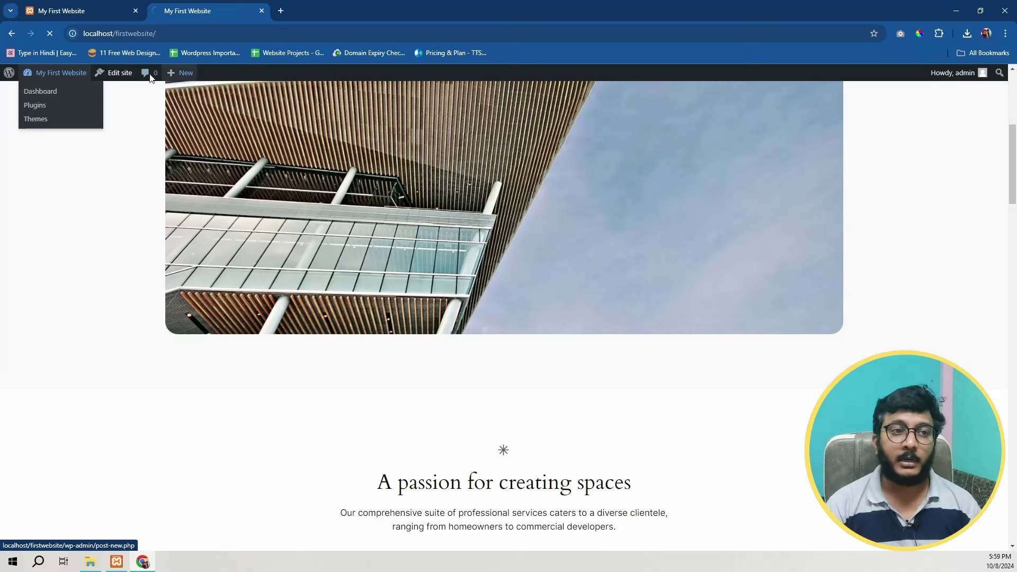
scroll(236, 387, "down", 4)
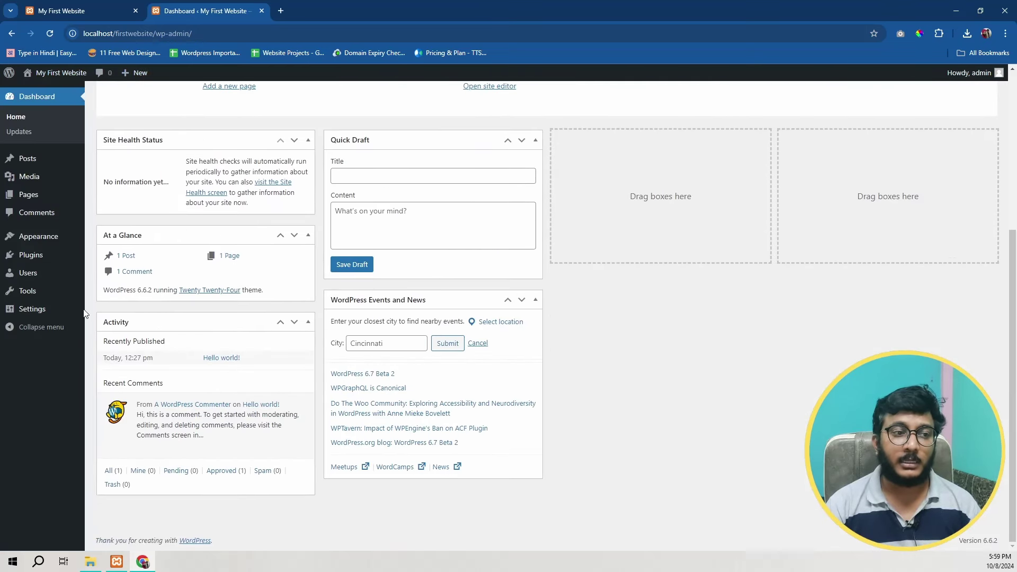
mouse_move(27, 281)
left_click(108, 274)
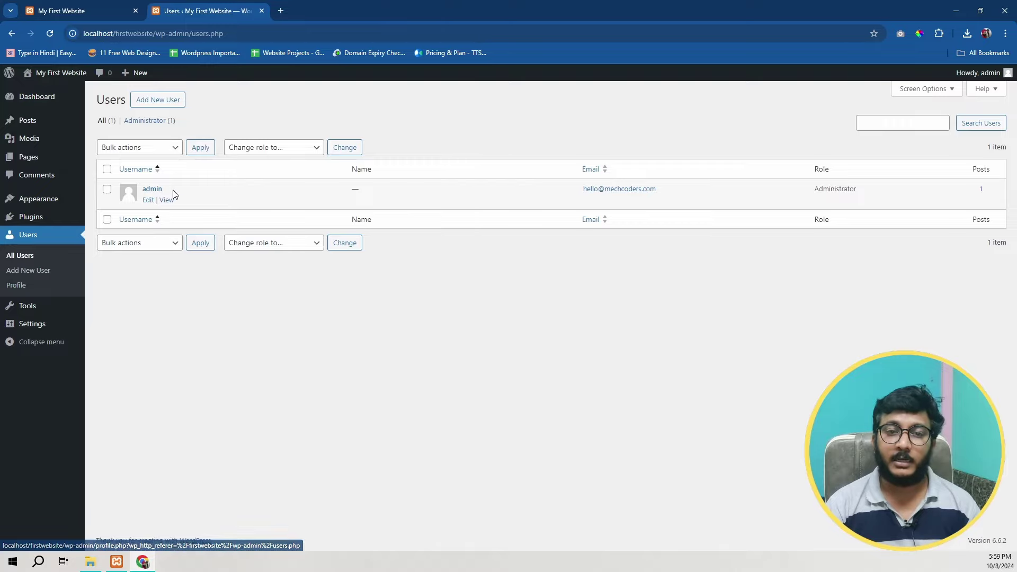
left_click(152, 196)
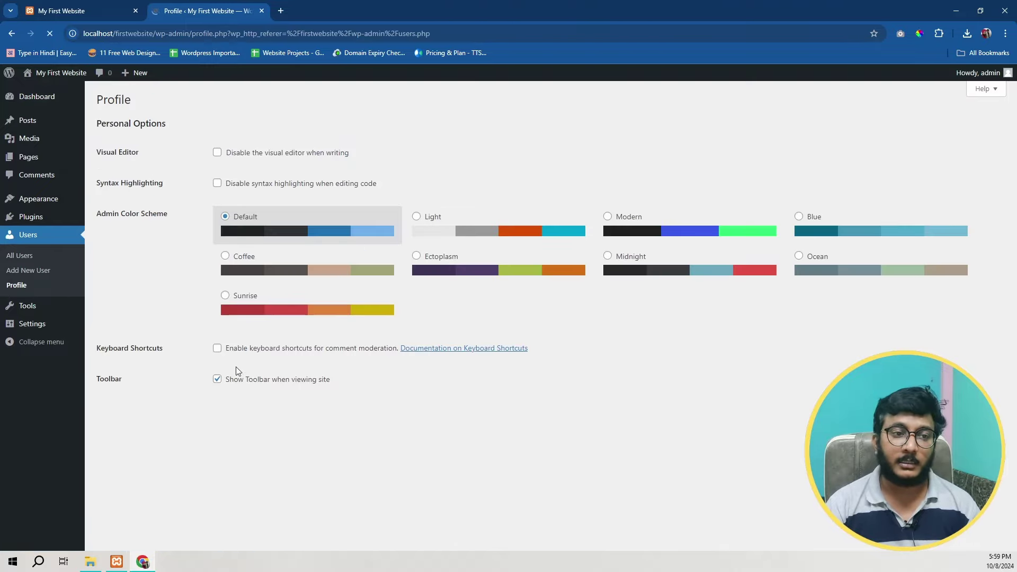
scroll(312, 406, "down", 6)
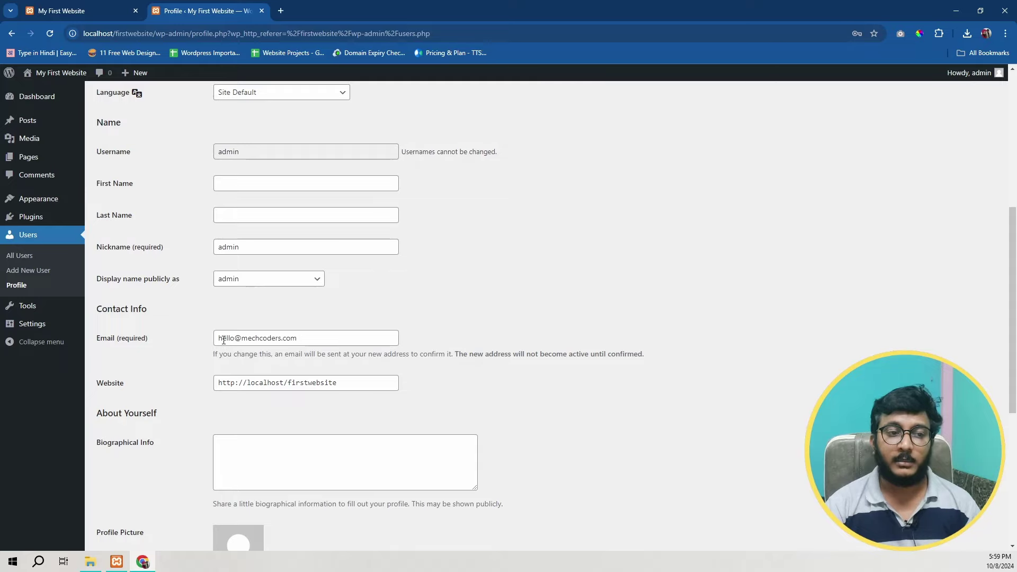
scroll(436, 356, "down", 6)
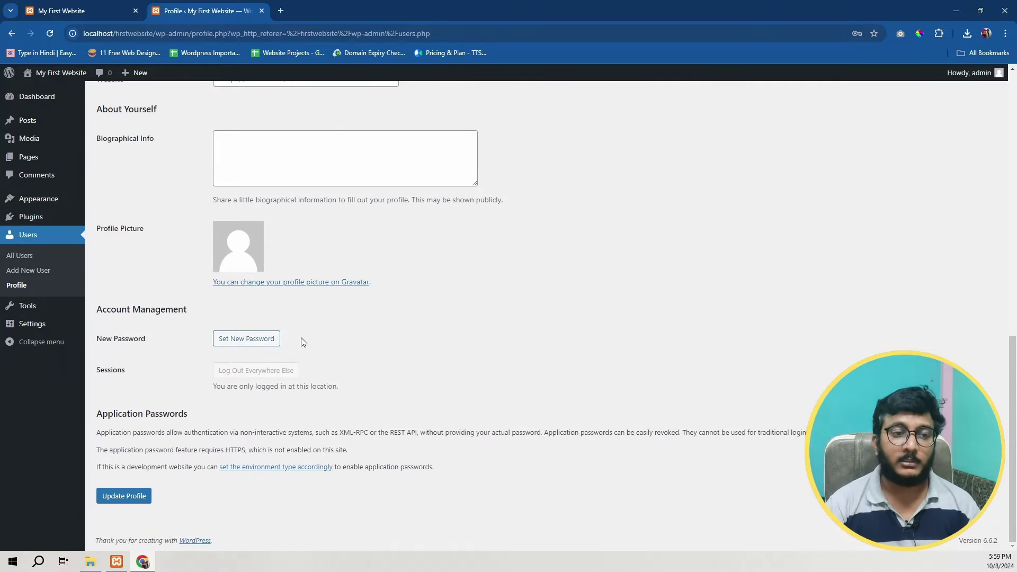
Step: Show General Settings and highlight the My First Website site title
left_click(32, 324)
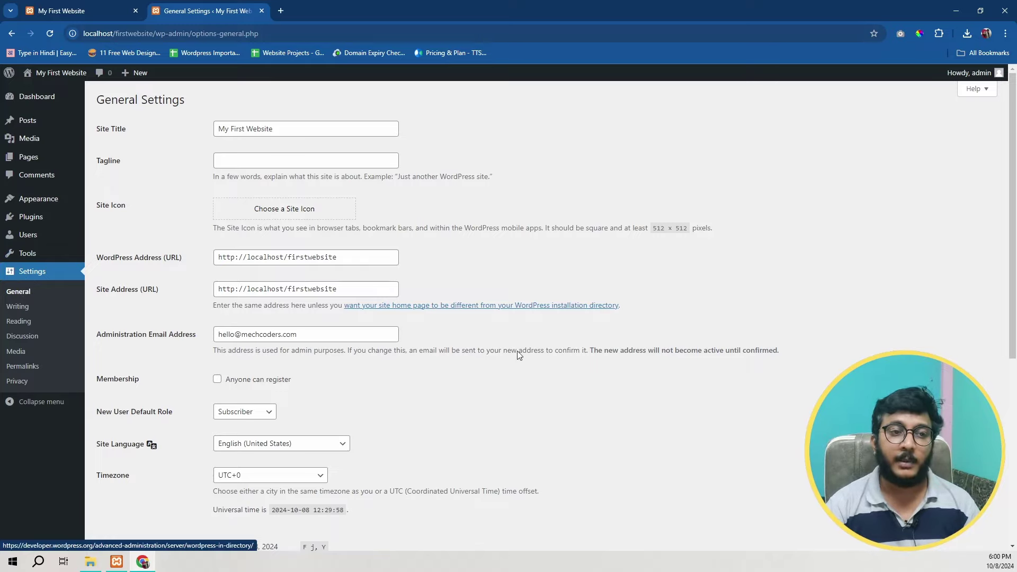
left_click_drag(88, 128, 333, 138)
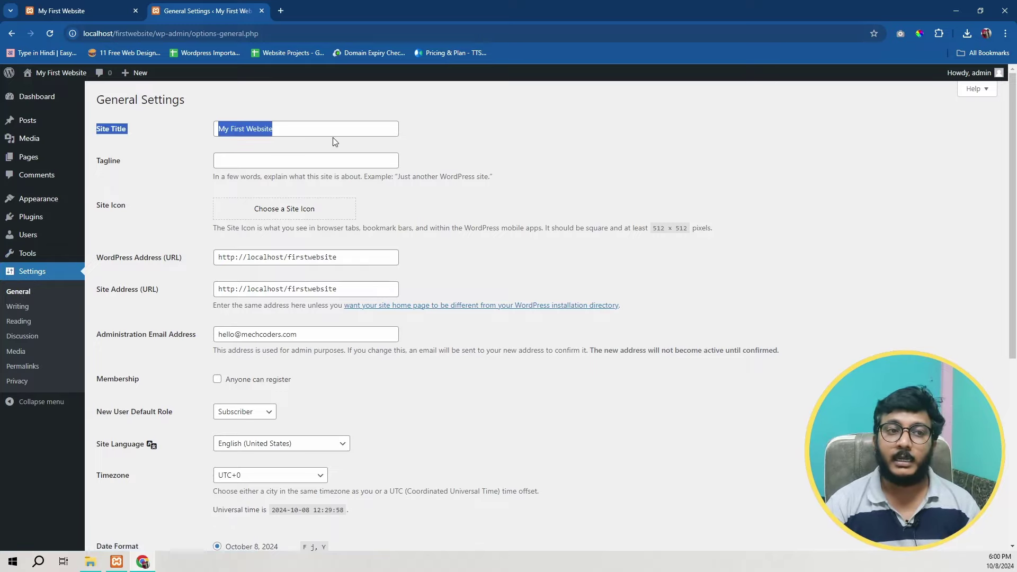
left_click(246, 131)
scroll(286, 339, "down", 4)
scroll(286, 339, "up", 4)
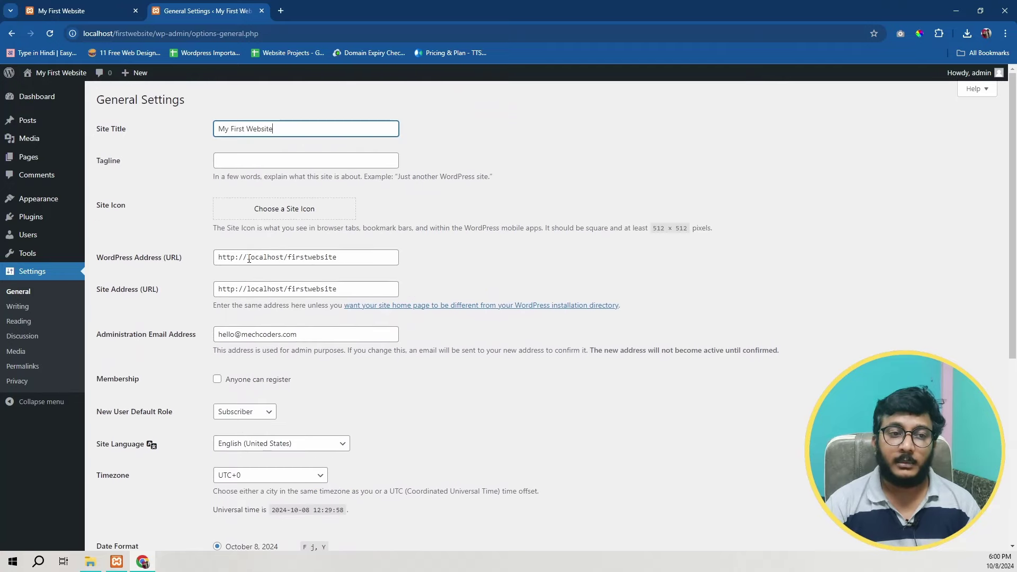
Step: Scroll through the localhost/firstwebsite addresses and remaining General Settings fields, then return to the top
left_click_drag(247, 258, 343, 258)
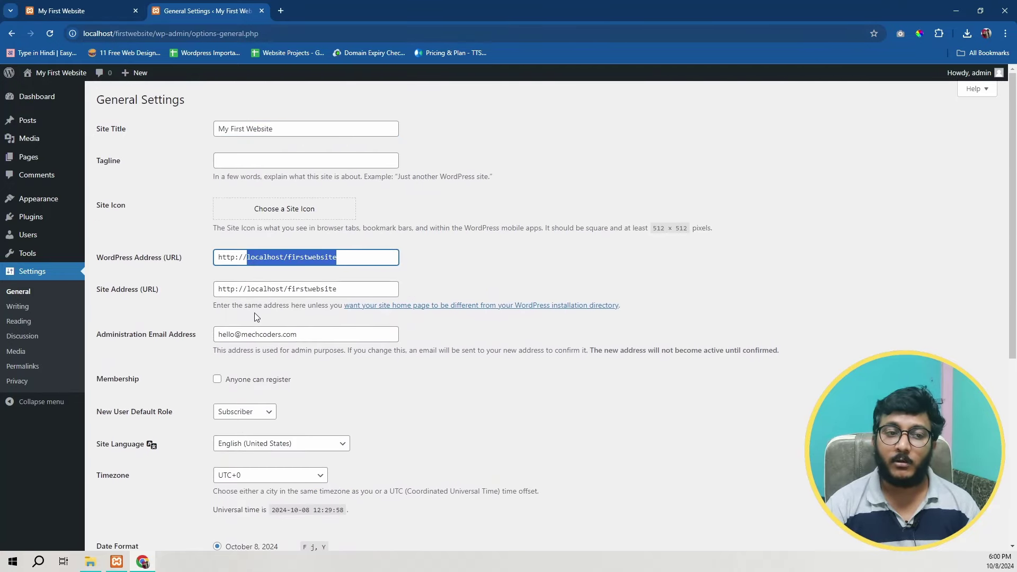
scroll(345, 277, "down", 3)
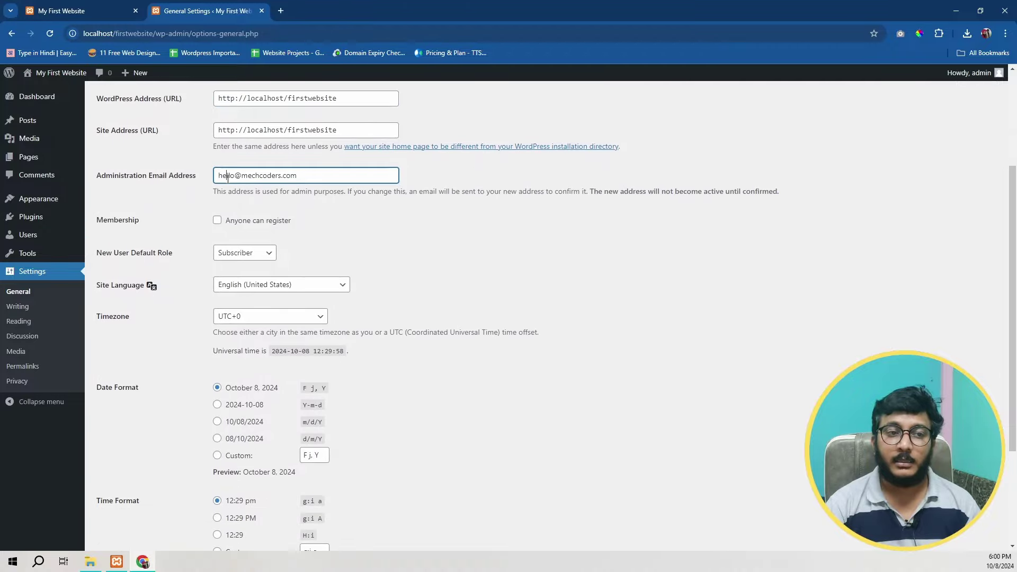
left_click_drag(226, 175, 306, 180)
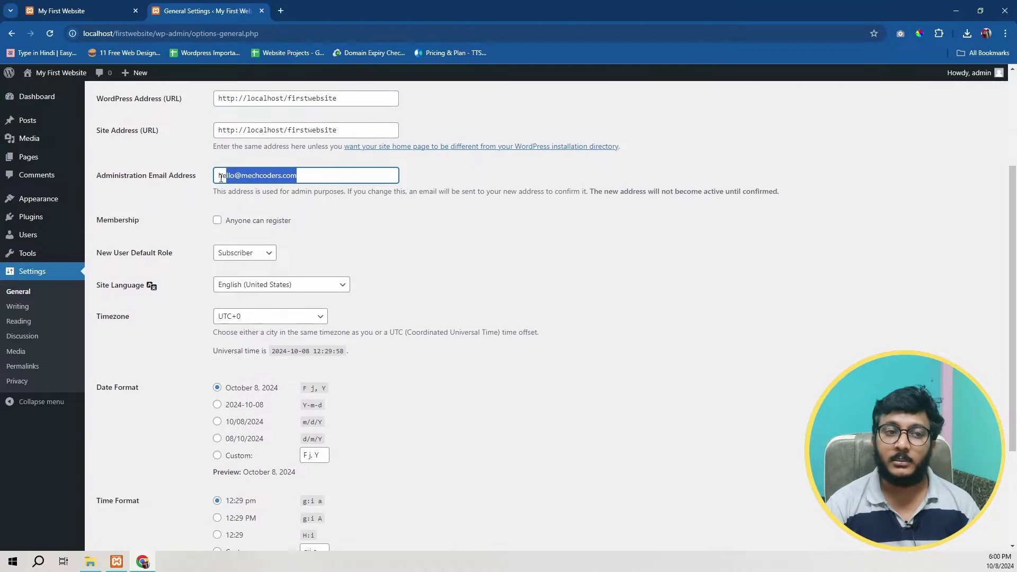
left_click_drag(221, 178, 217, 177)
scroll(223, 159, "down", 1)
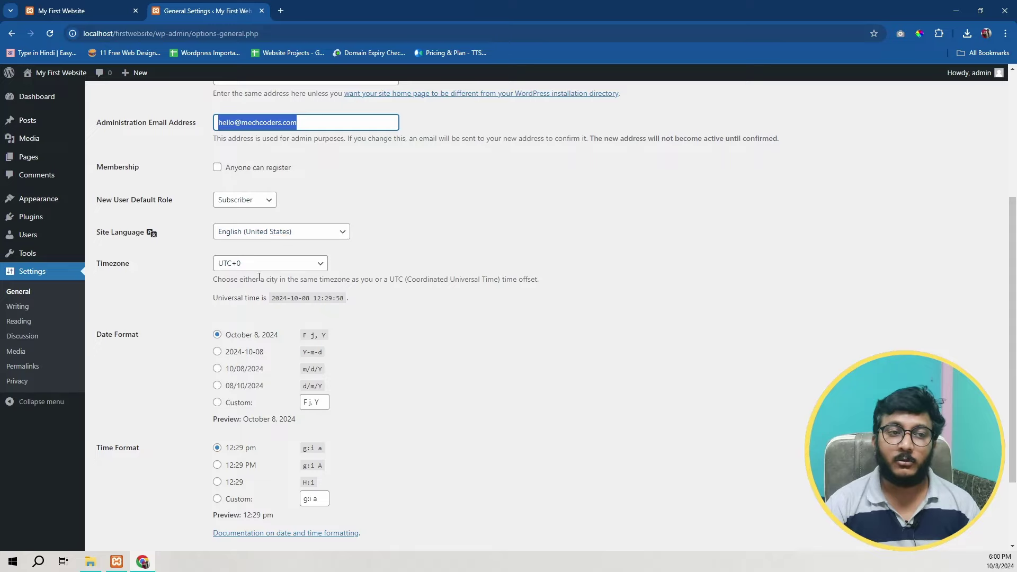
scroll(284, 364, "down", 1)
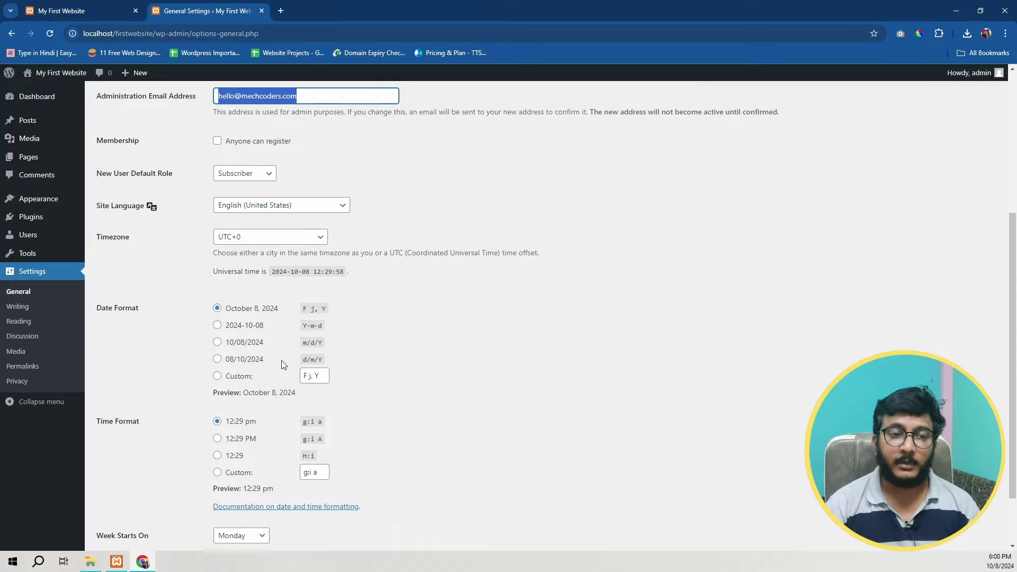
scroll(283, 365, "down", 1)
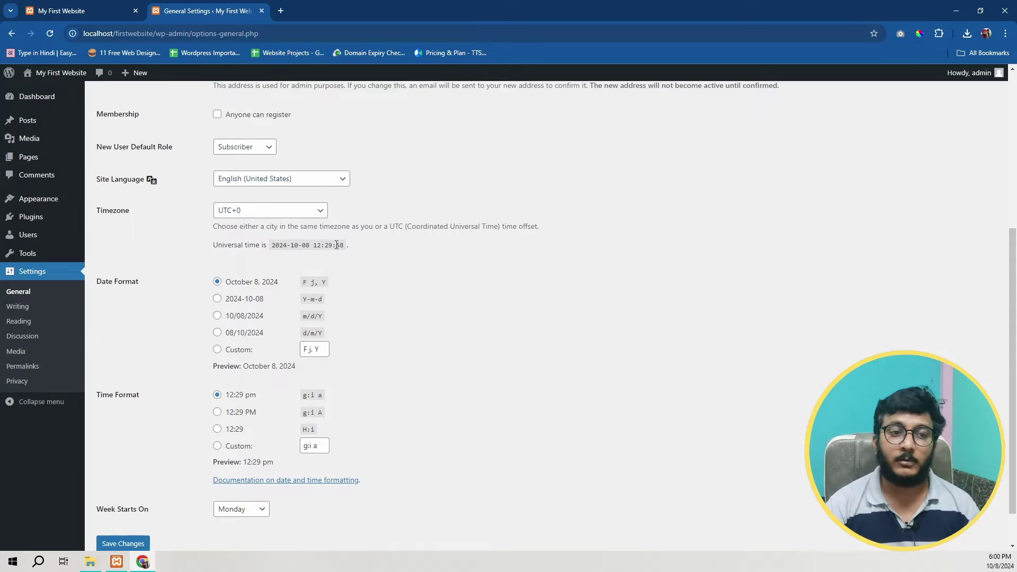
scroll(207, 402, "down", 2)
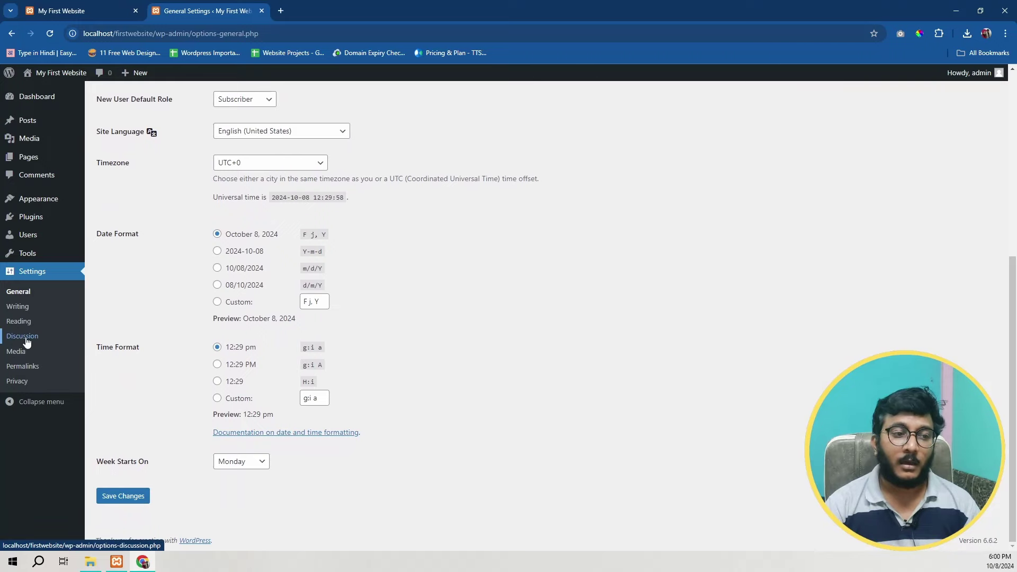
scroll(354, 440, "up", 6)
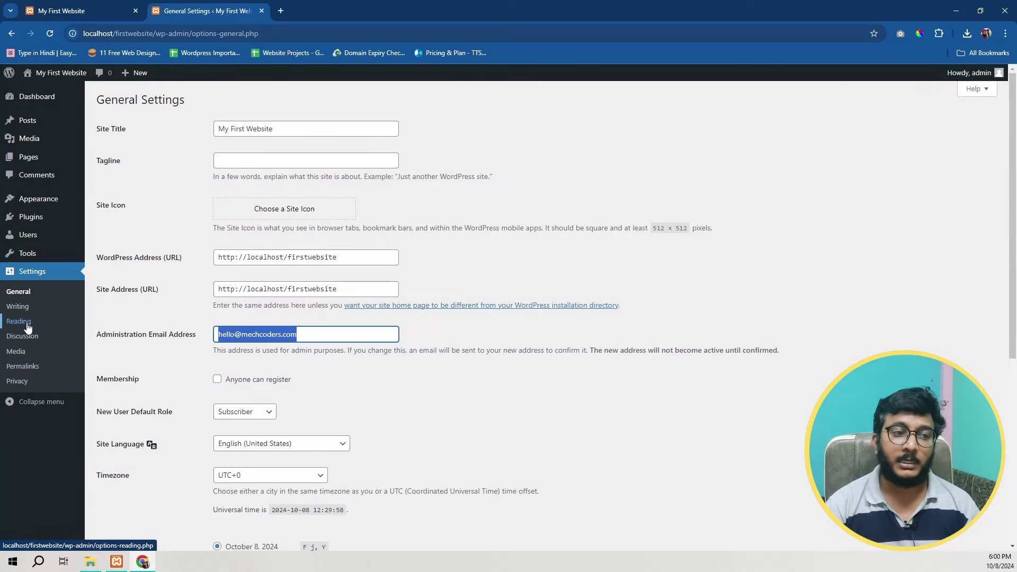
Step: Pass through Permalink Settings to Reading Settings and highlight its reading options
left_click(22, 366)
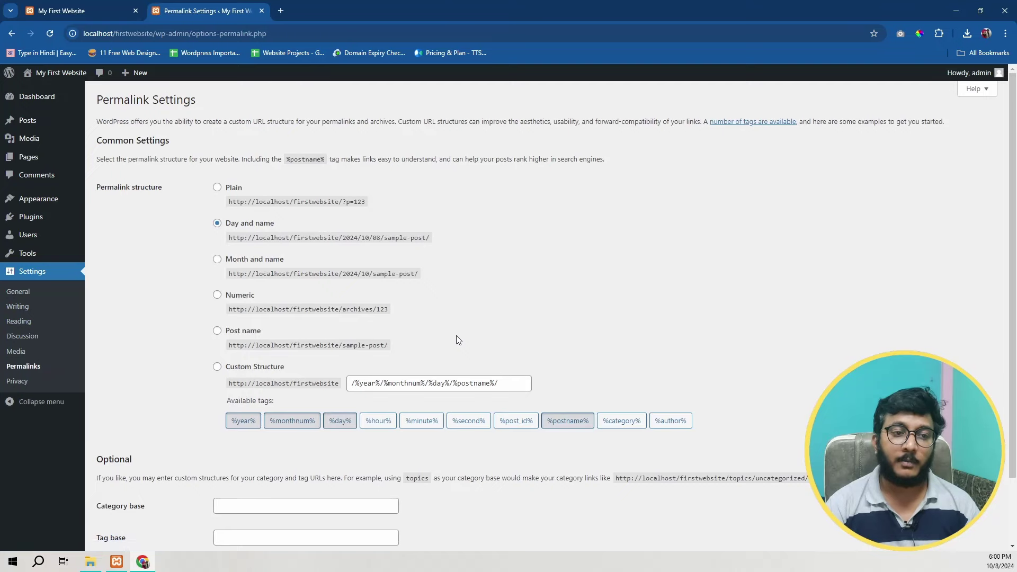
left_click(19, 321)
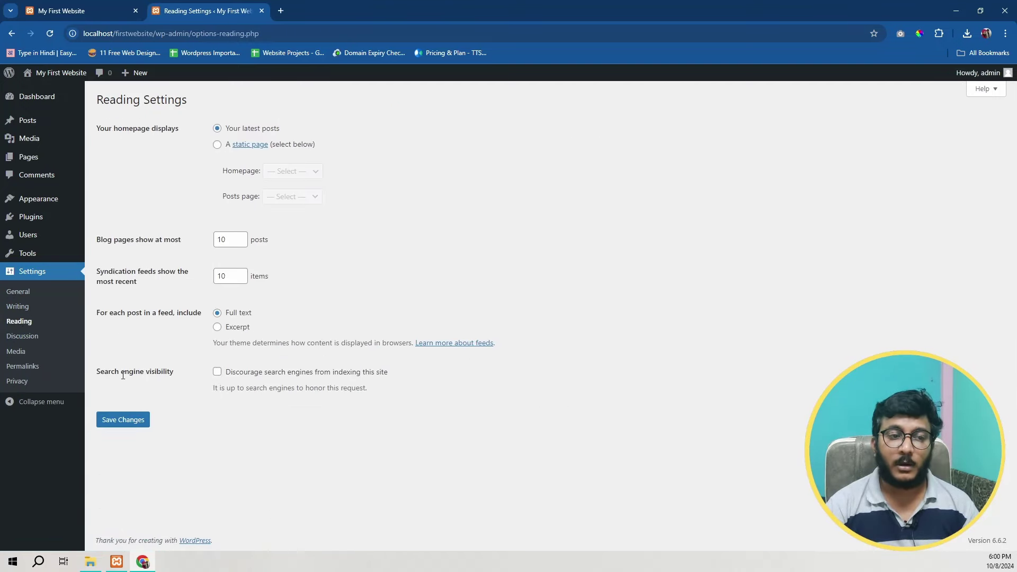
left_click_drag(97, 375, 158, 374)
left_click(175, 375)
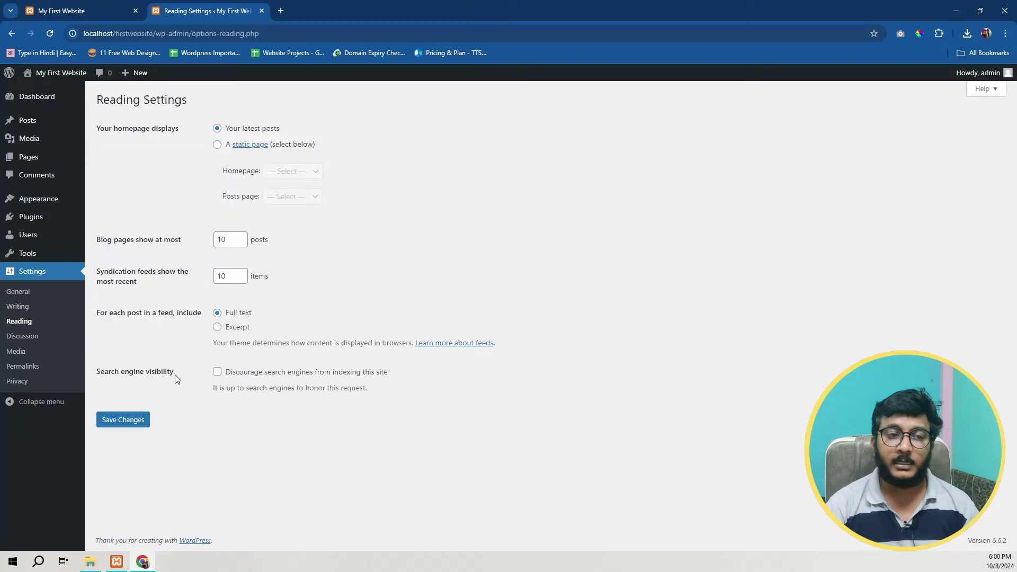